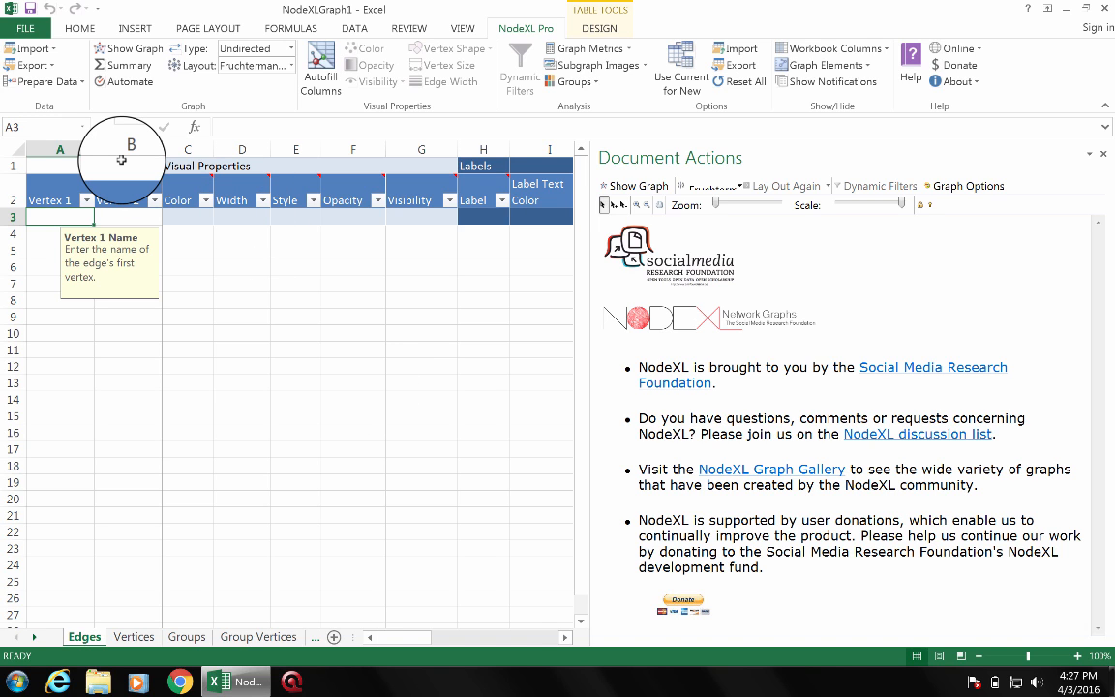
# Open a Twitter search network import and set its tweet query to #nced.
pyautogui.click(34, 49)
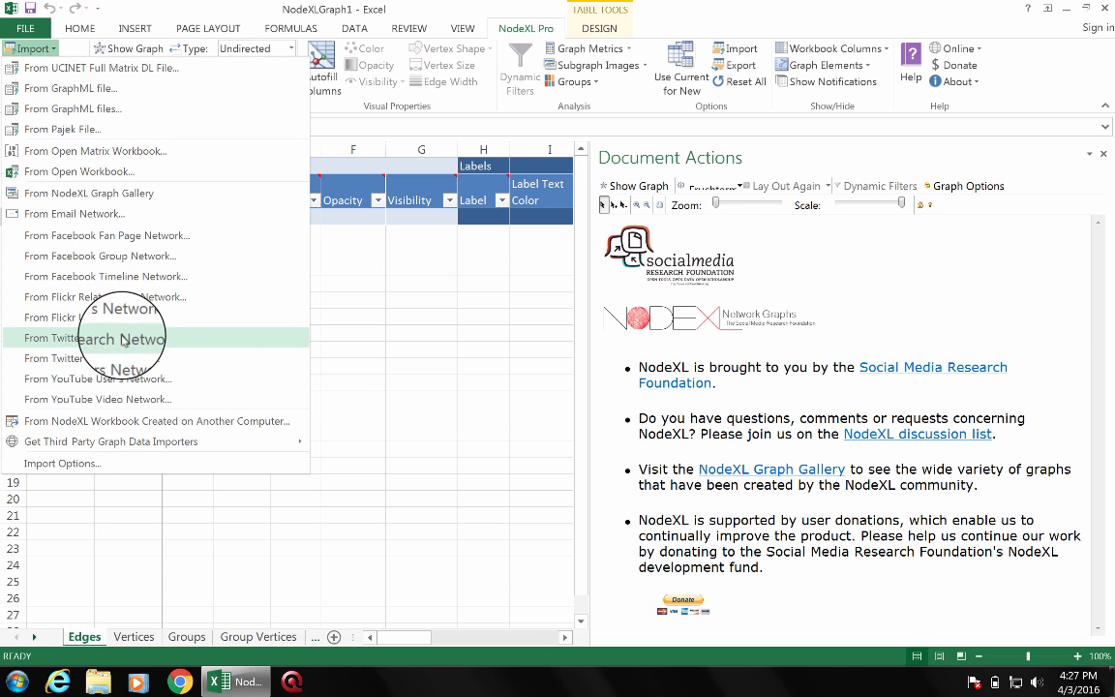
pyautogui.click(124, 341)
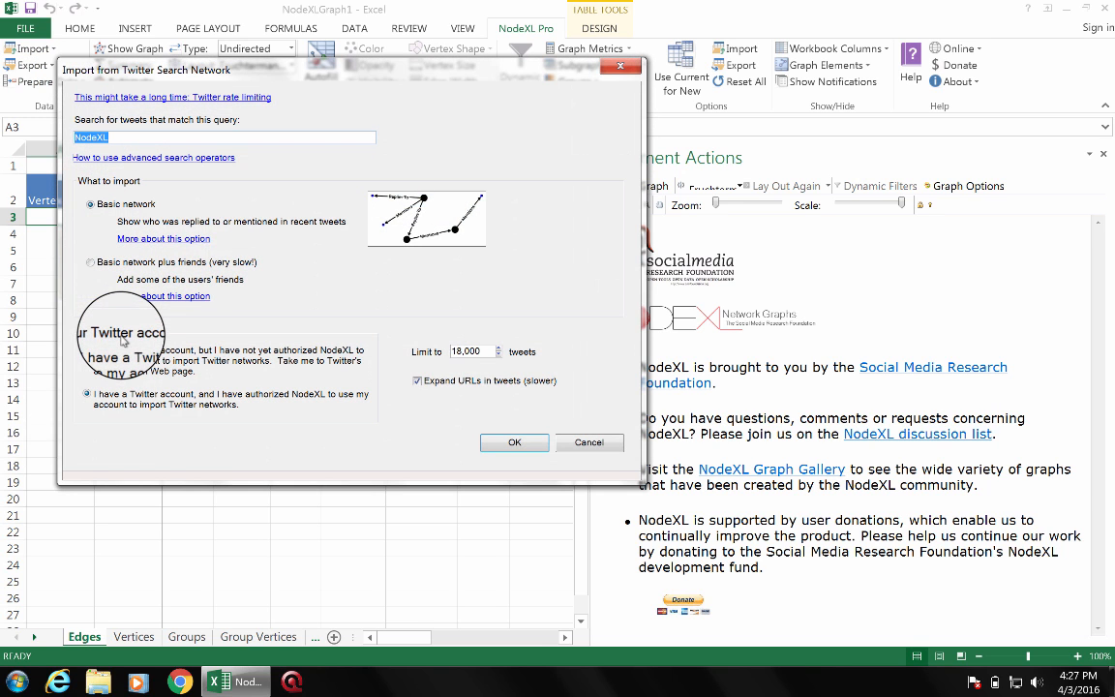
pyautogui.write('#n')
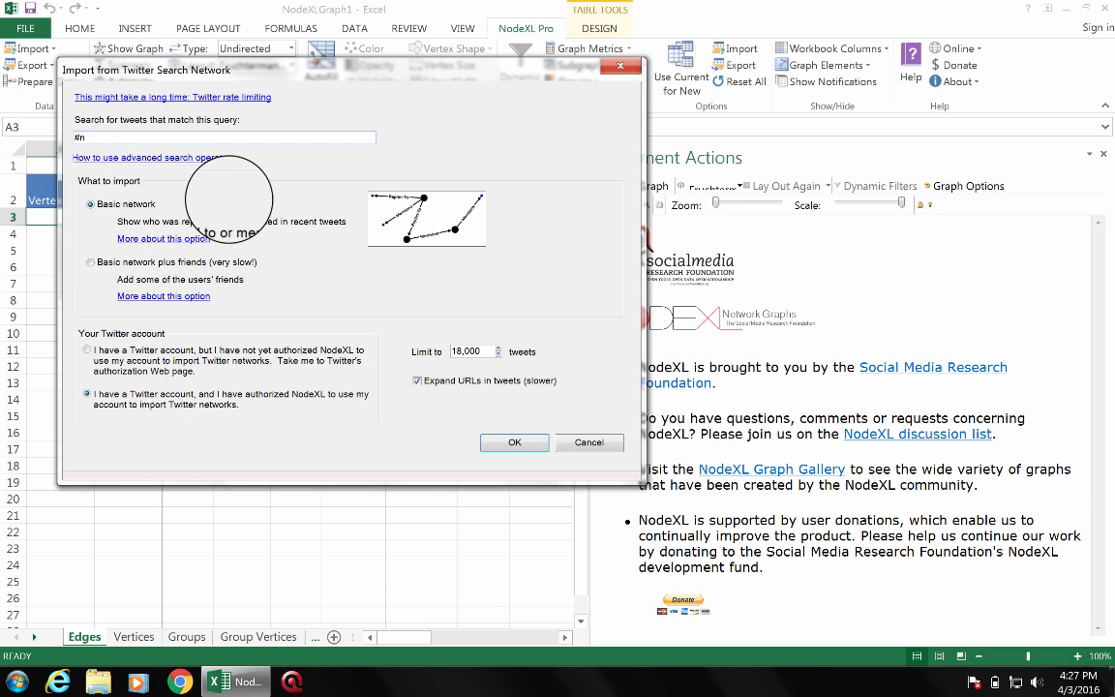
pyautogui.write('ced')
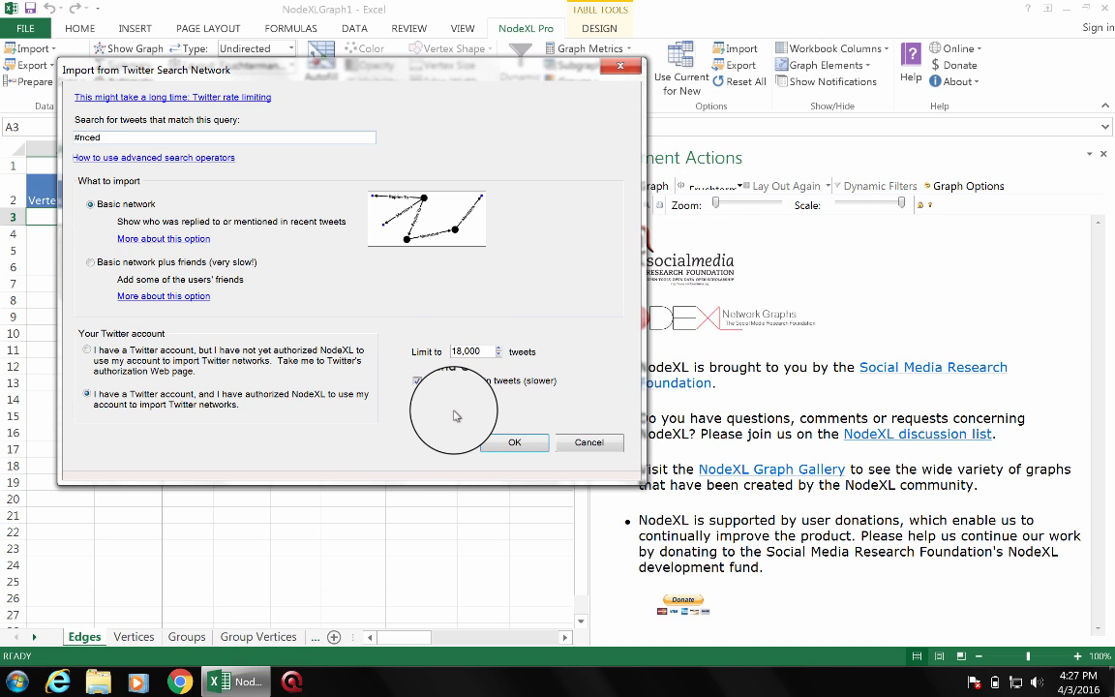
# Limit the import to 1,000 tweets, turn off URL expansion and run the import.
pyautogui.click(462, 351)
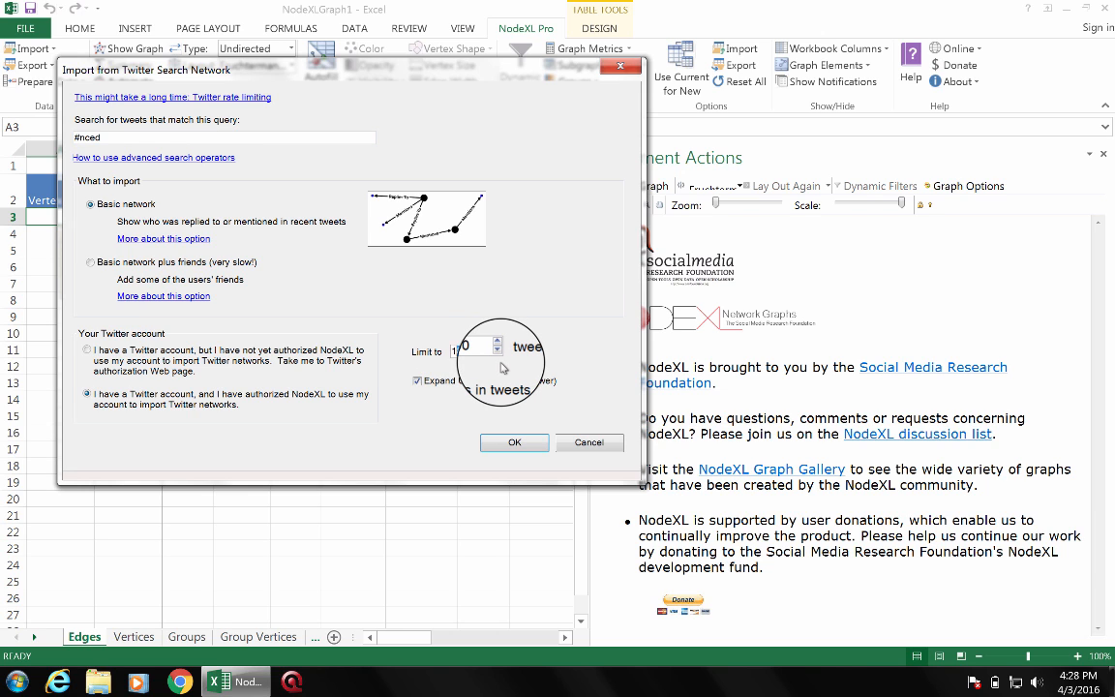
pyautogui.press('BackSpace')
pyautogui.press('BackSpace')
pyautogui.press('BackSpace')
pyautogui.click(416, 381)
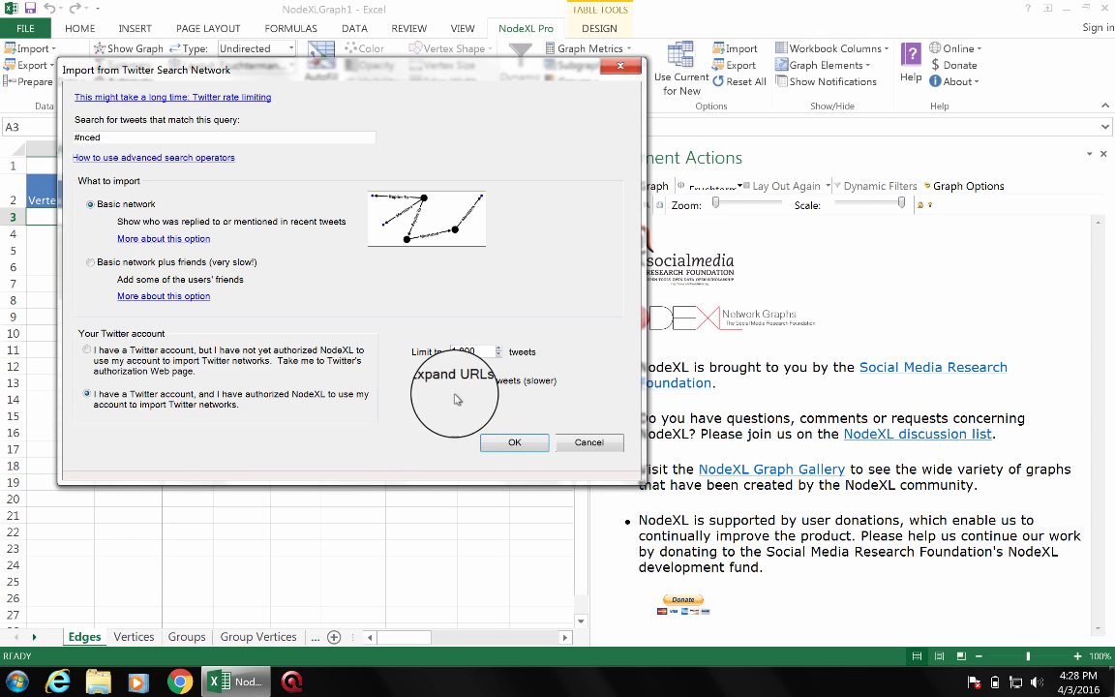
pyautogui.click(514, 443)
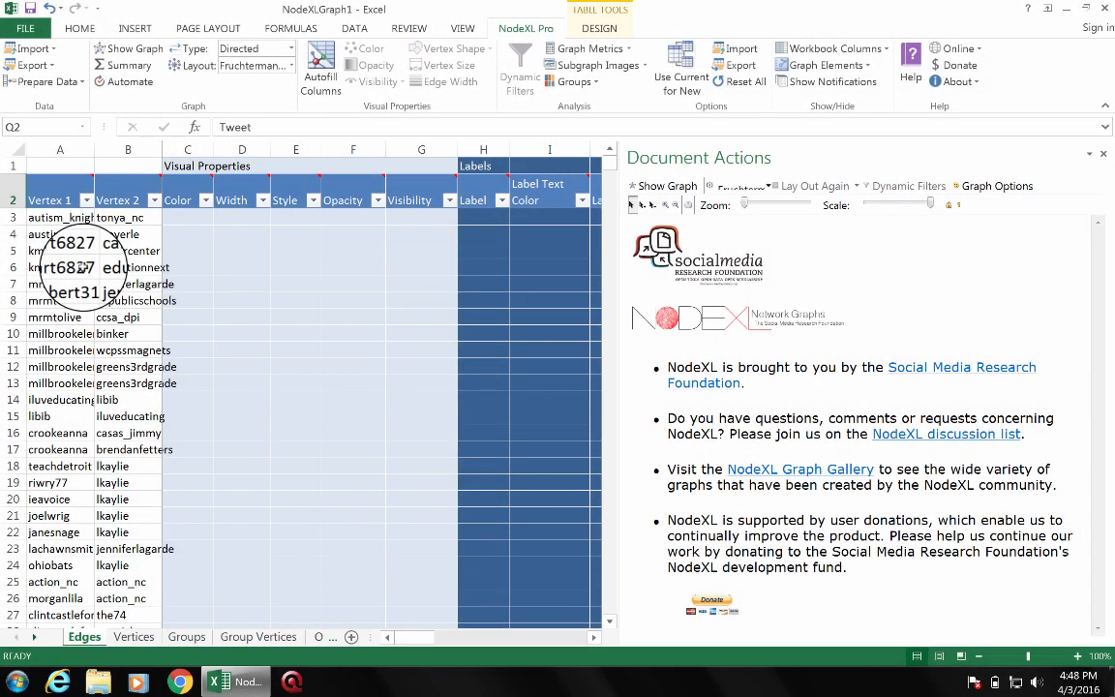
# Widen the Tweet column on the Edges worksheet so more of each tweet's text shows.
pyautogui.hscroll(4, 223, 263)
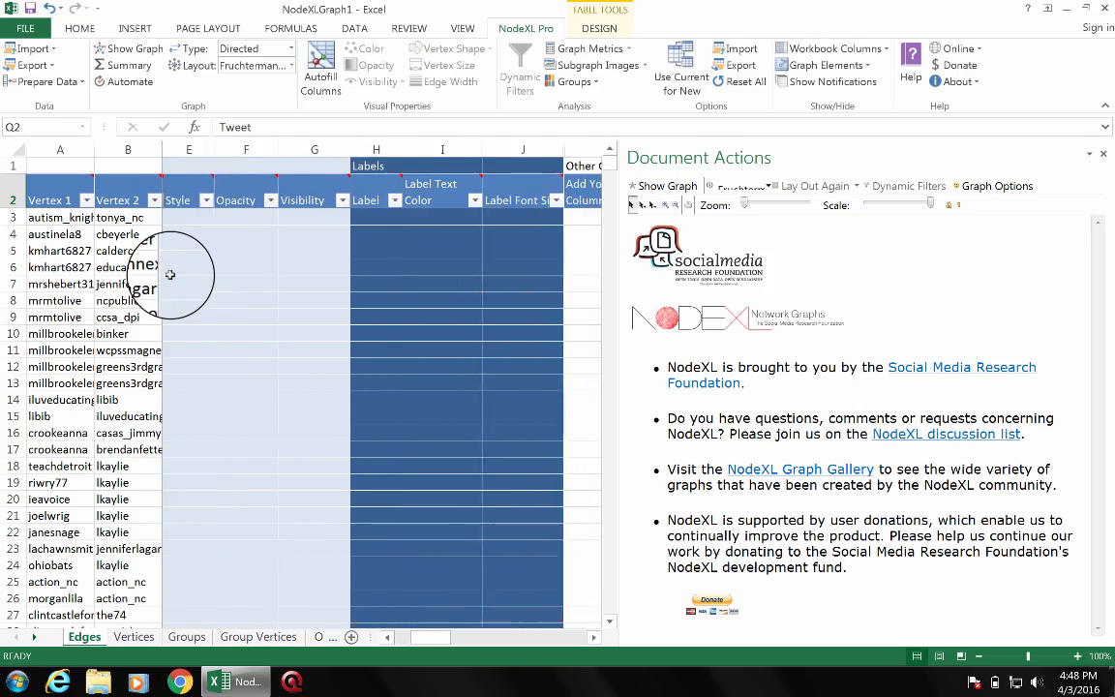
pyautogui.hscroll(6, 169, 275)
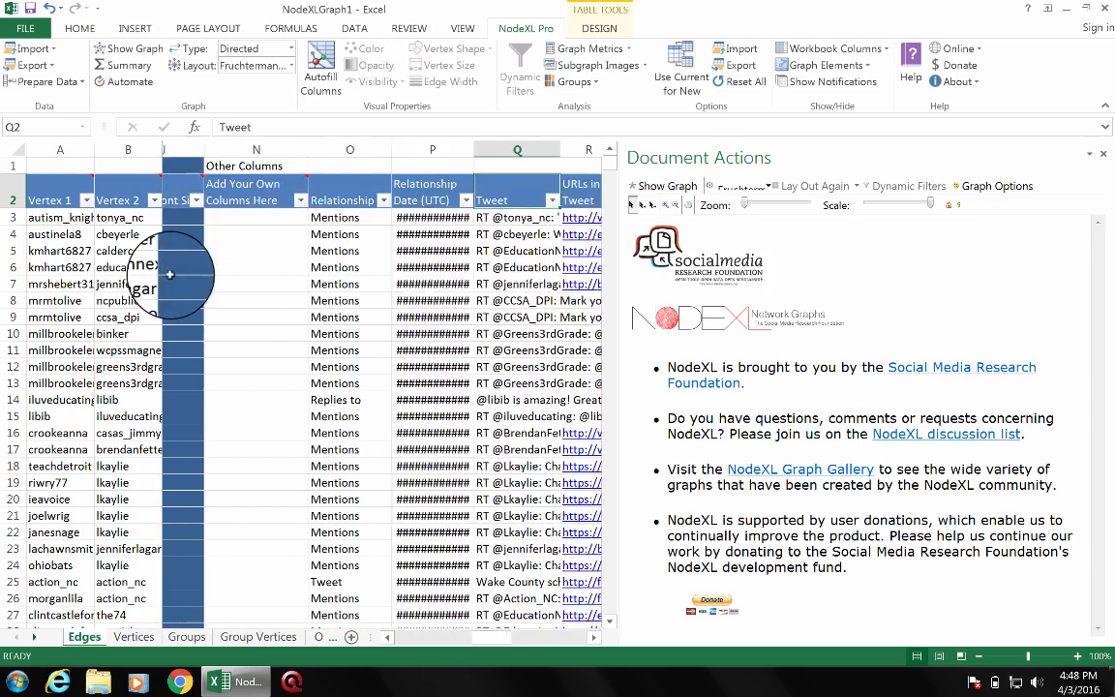
pyautogui.hscroll(2, 252, 256)
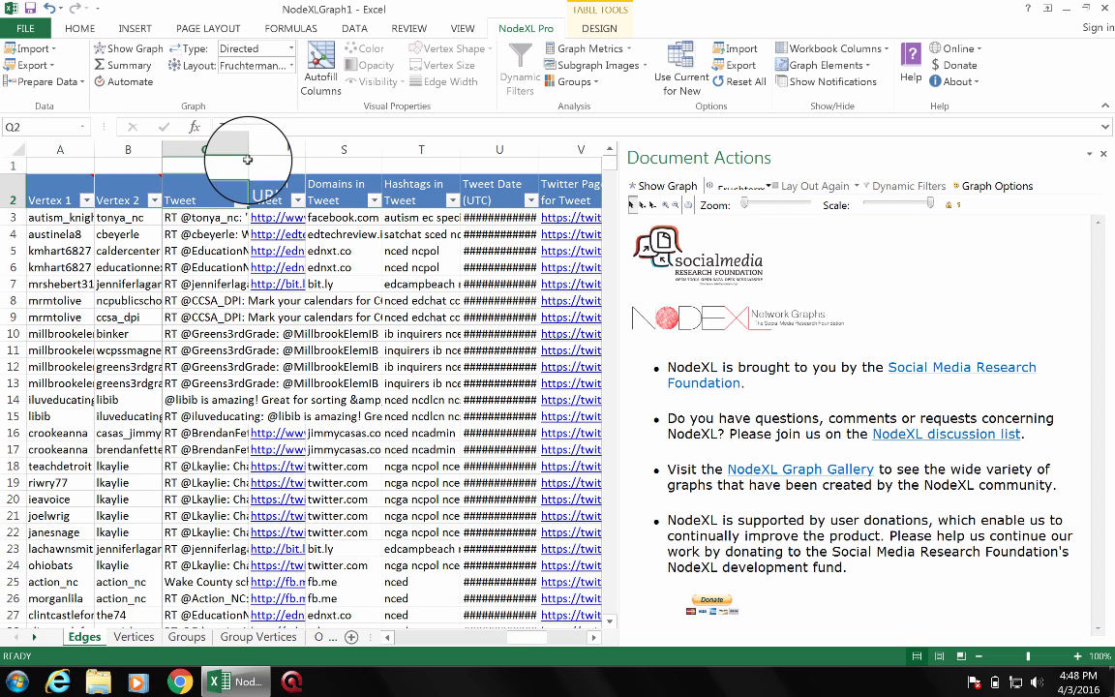
pyautogui.moveTo(249, 149); pyautogui.dragTo(419, 148)
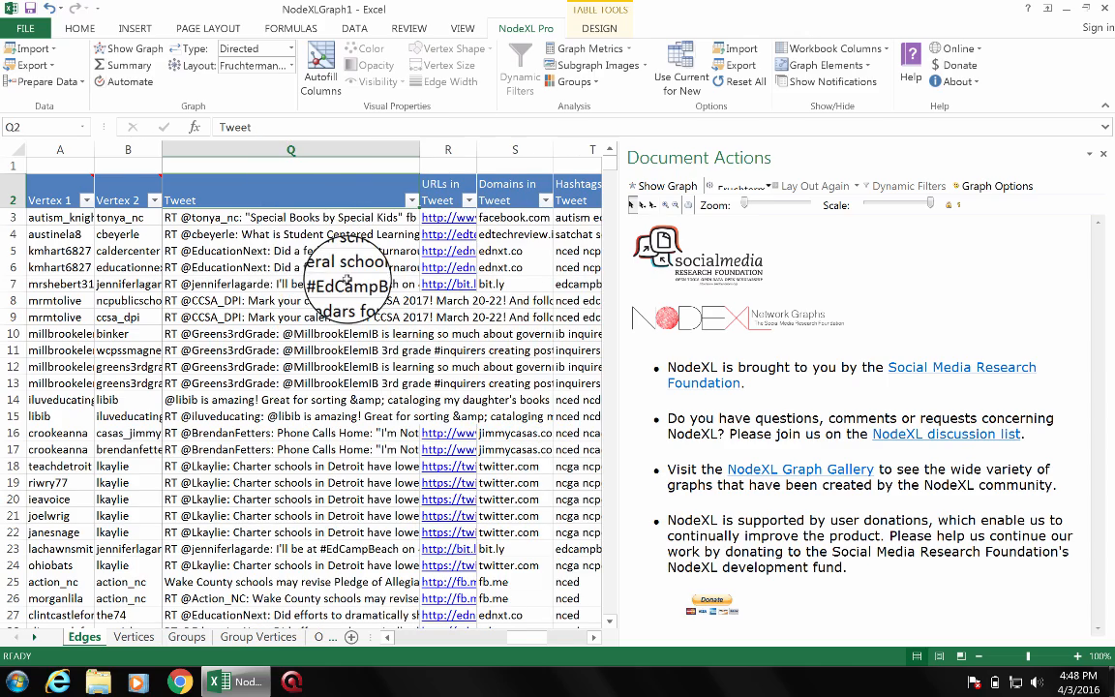
# Examine the imported relationship, tweet, URL, domain and hashtag columns, including the hashtags in rows 3 and 15.
pyautogui.hscroll(3, 346, 280)
pyautogui.hscroll(-6, 346, 280)
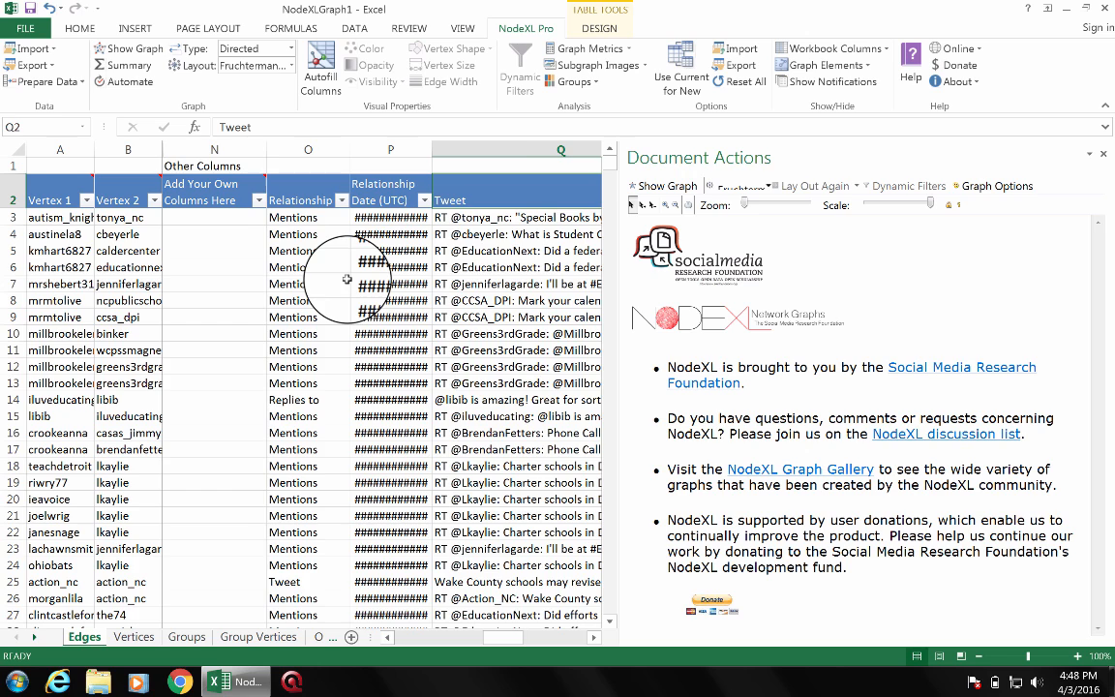
pyautogui.hscroll(1, 346, 279)
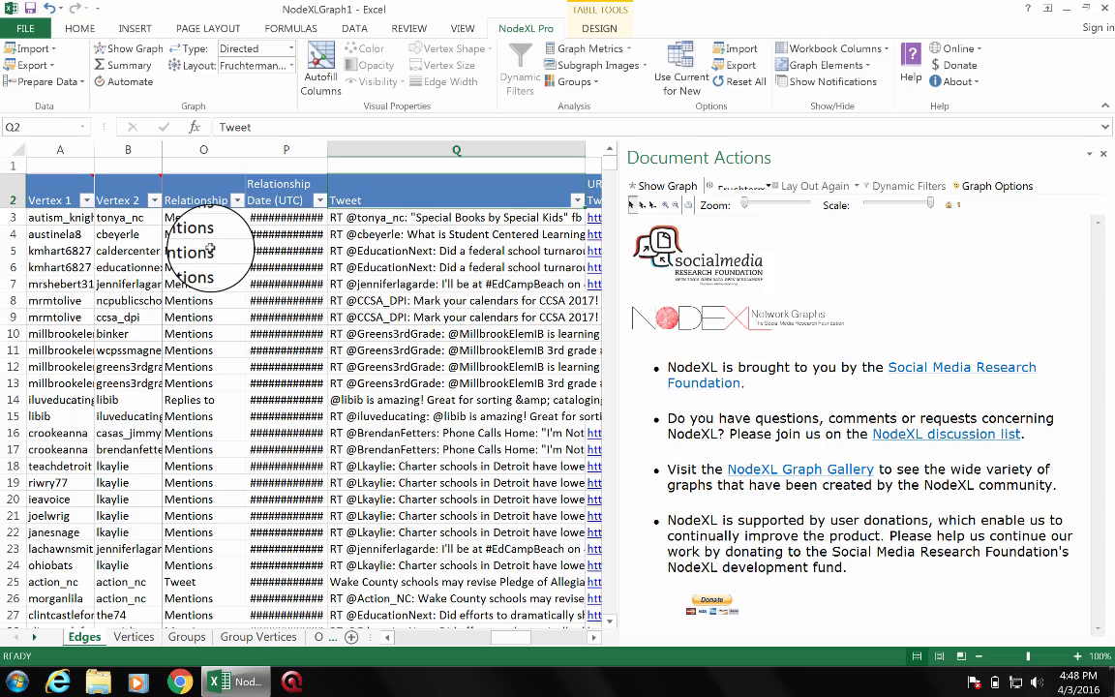
pyautogui.hscroll(3, 403, 251)
pyautogui.hscroll(-5, 396, 248)
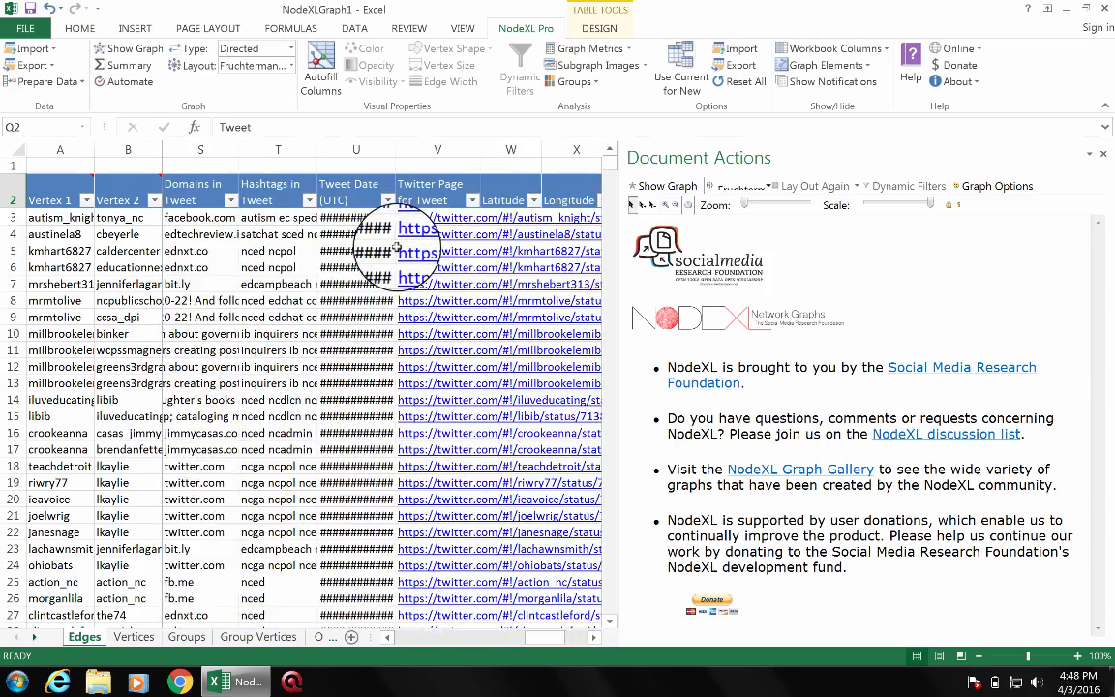
pyautogui.hscroll(2, 396, 248)
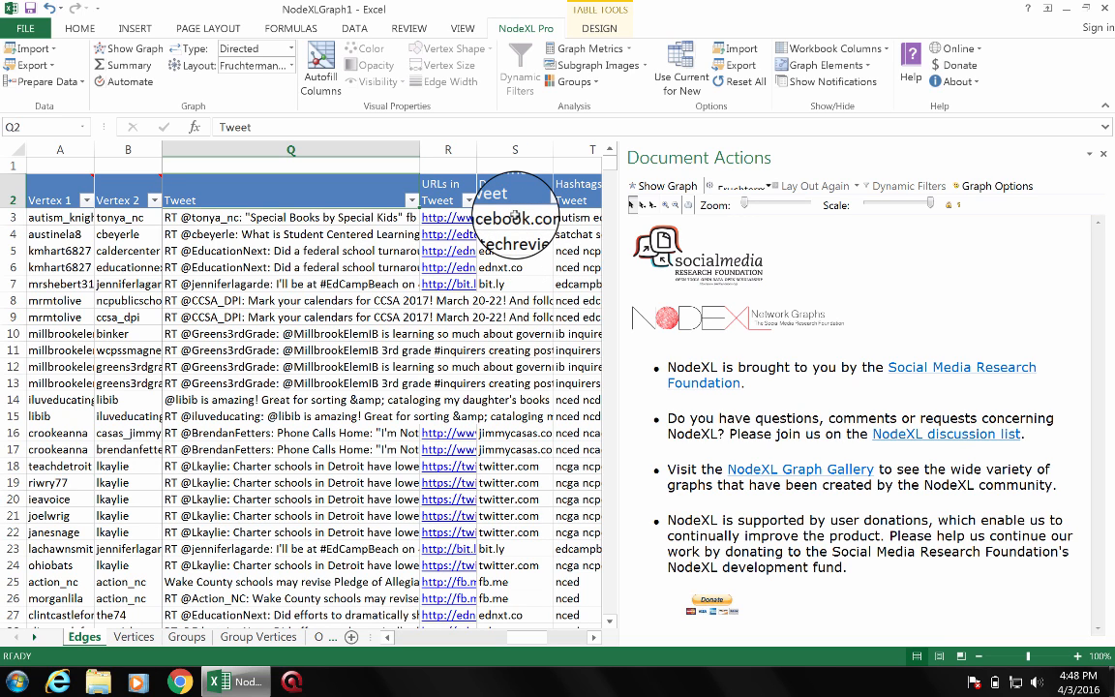
pyautogui.click(577, 217)
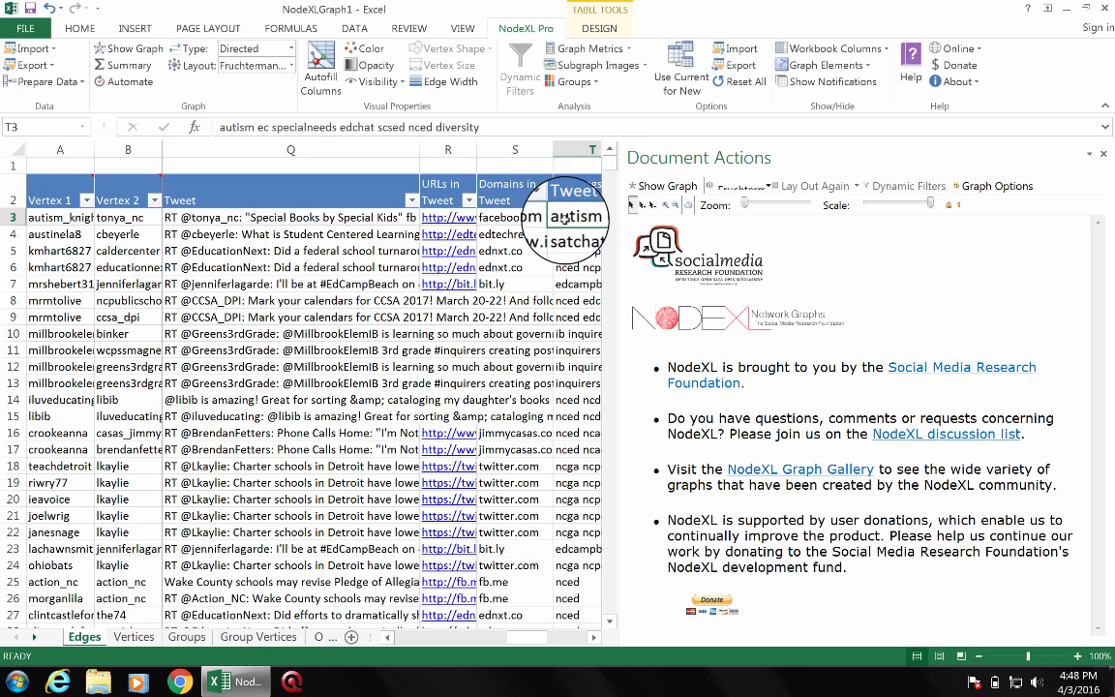
pyautogui.click(576, 416)
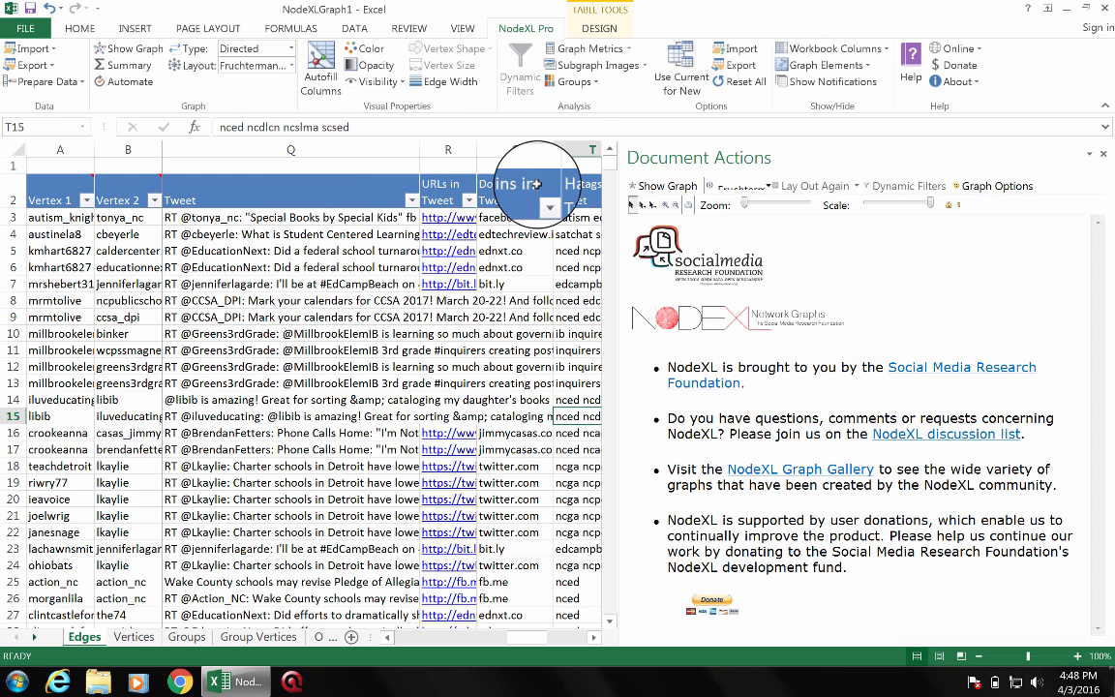
# Choose the Words and word pairs graph metric for calculation and open its options.
pyautogui.click(597, 57)
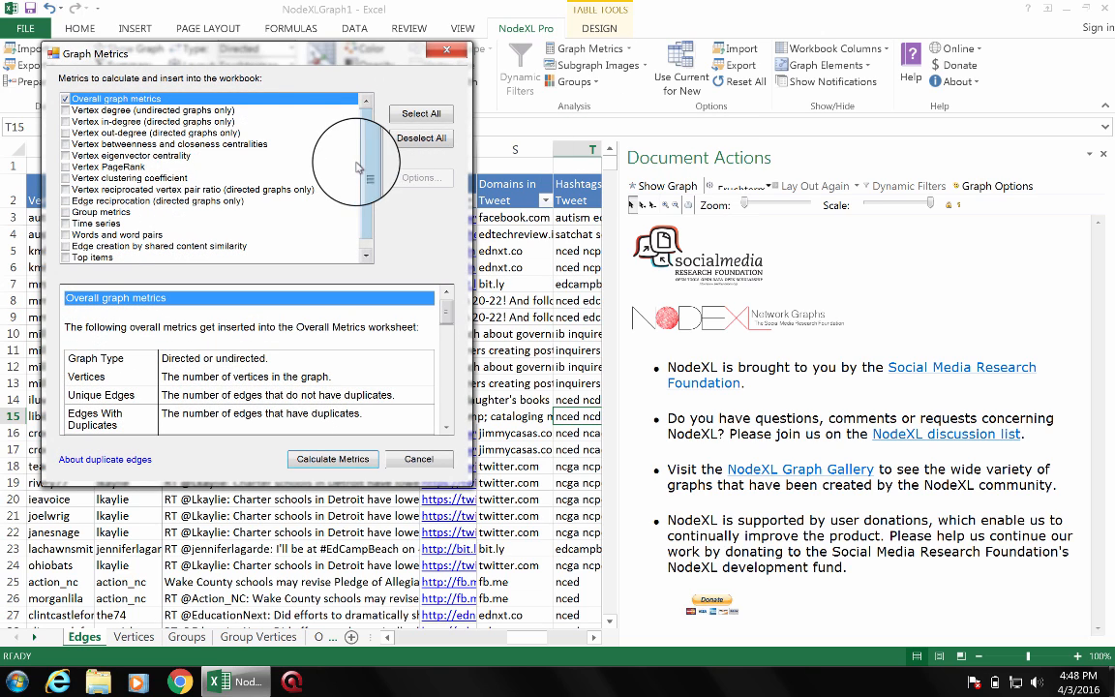
pyautogui.moveTo(364, 167); pyautogui.dragTo(367, 224)
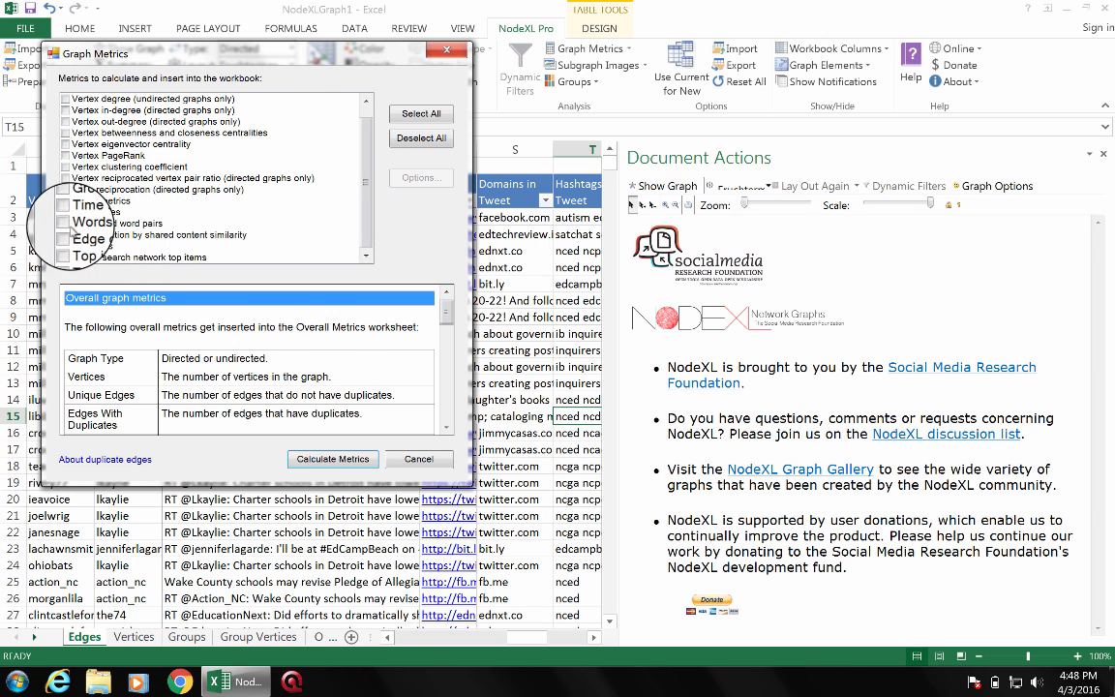
pyautogui.click(66, 225)
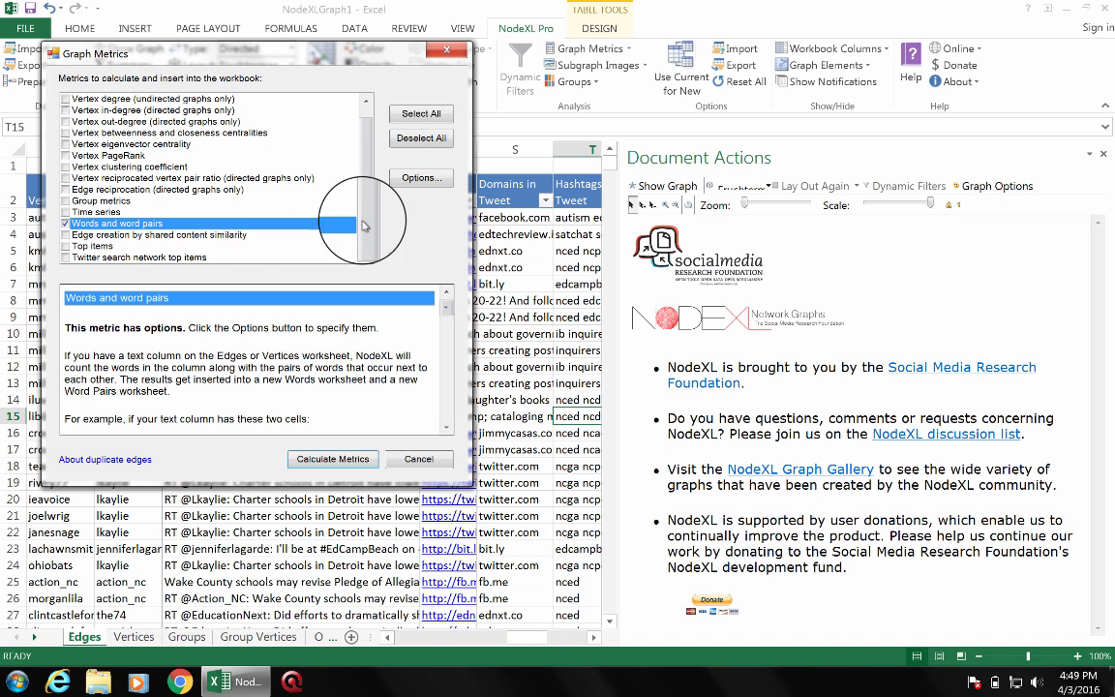
pyautogui.click(427, 179)
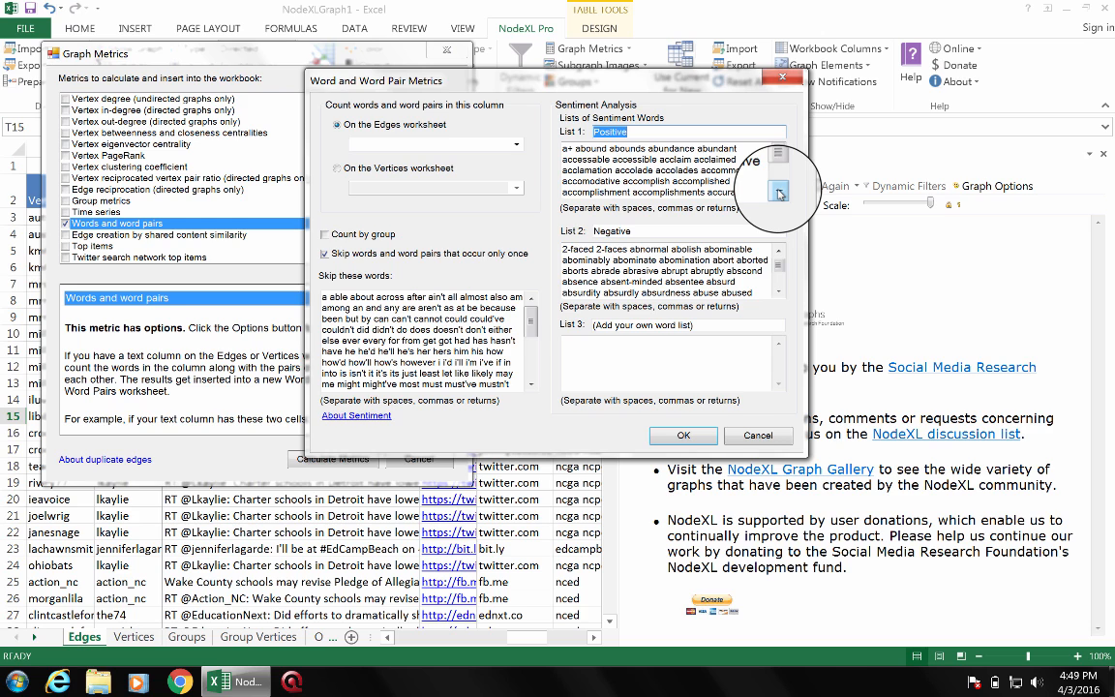
# Review the positive and negative sentiment word lists in the word and word pair options.
pyautogui.scroll(-5, 778, 192)
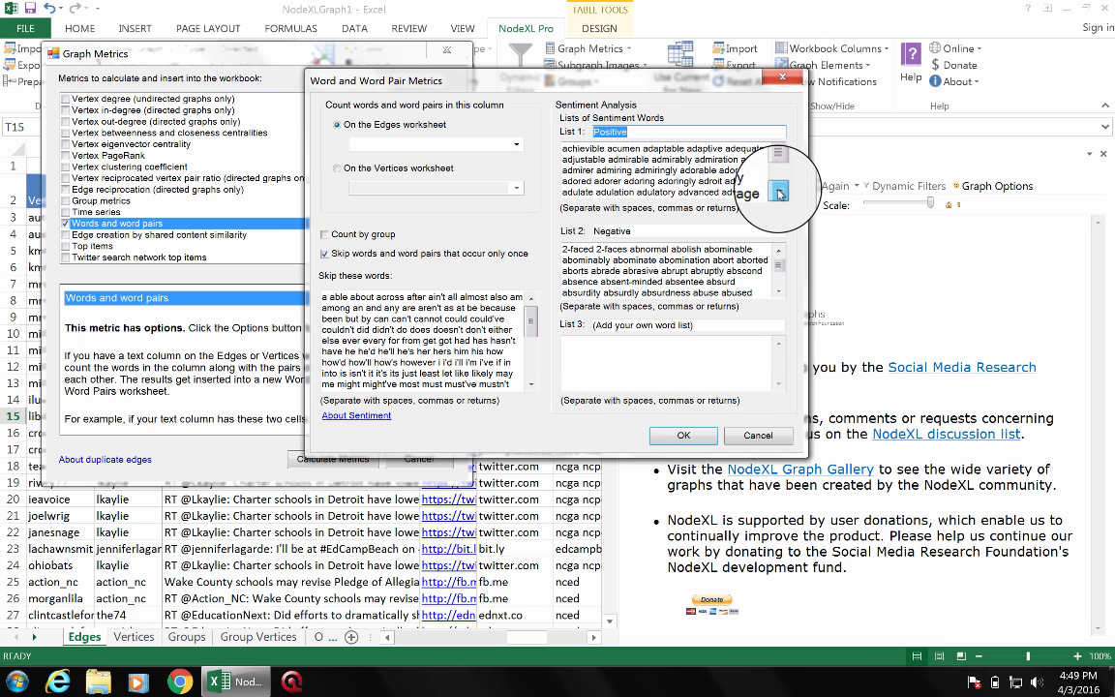
pyautogui.scroll(-5, 779, 193)
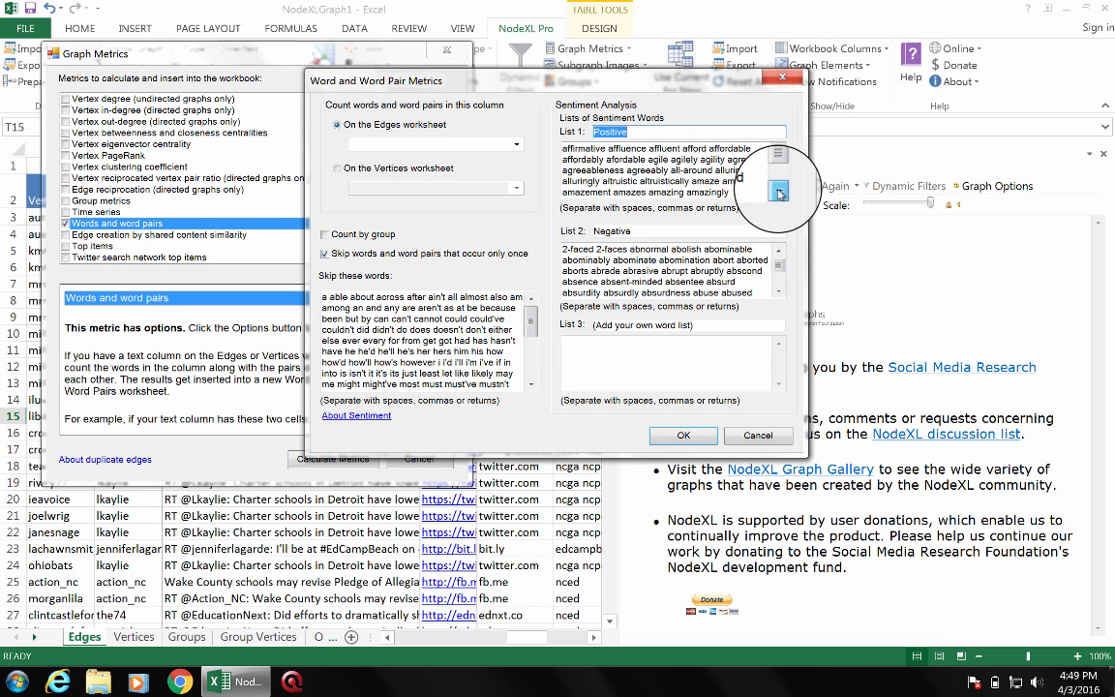
pyautogui.scroll(-2, 779, 193)
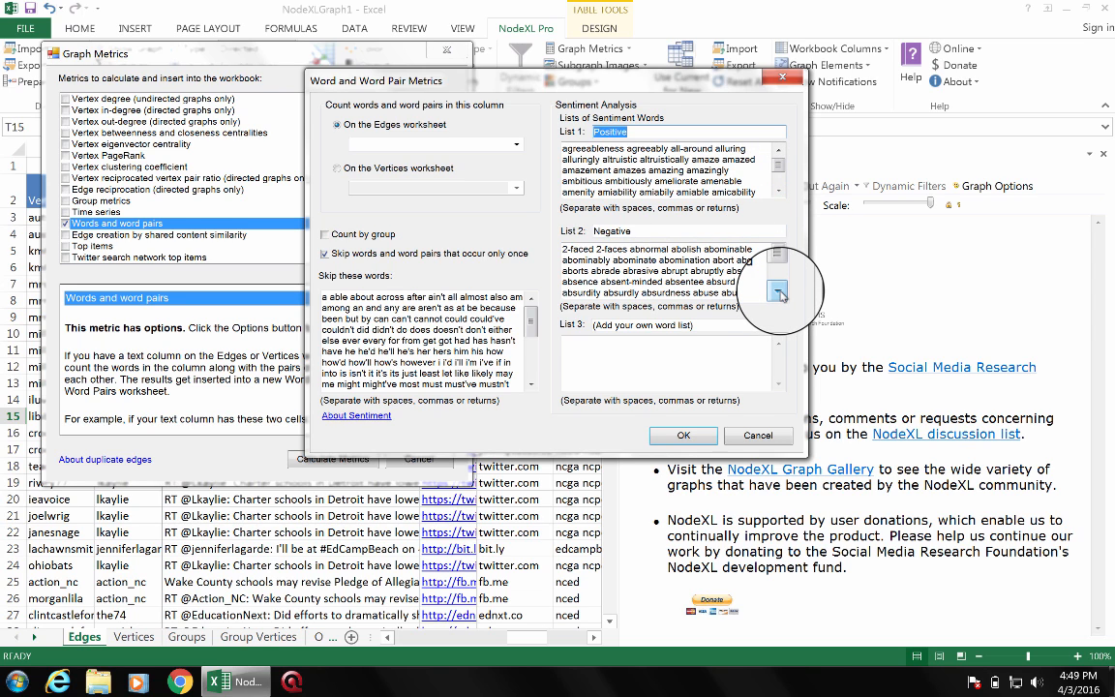
pyautogui.scroll(-2, 779, 293)
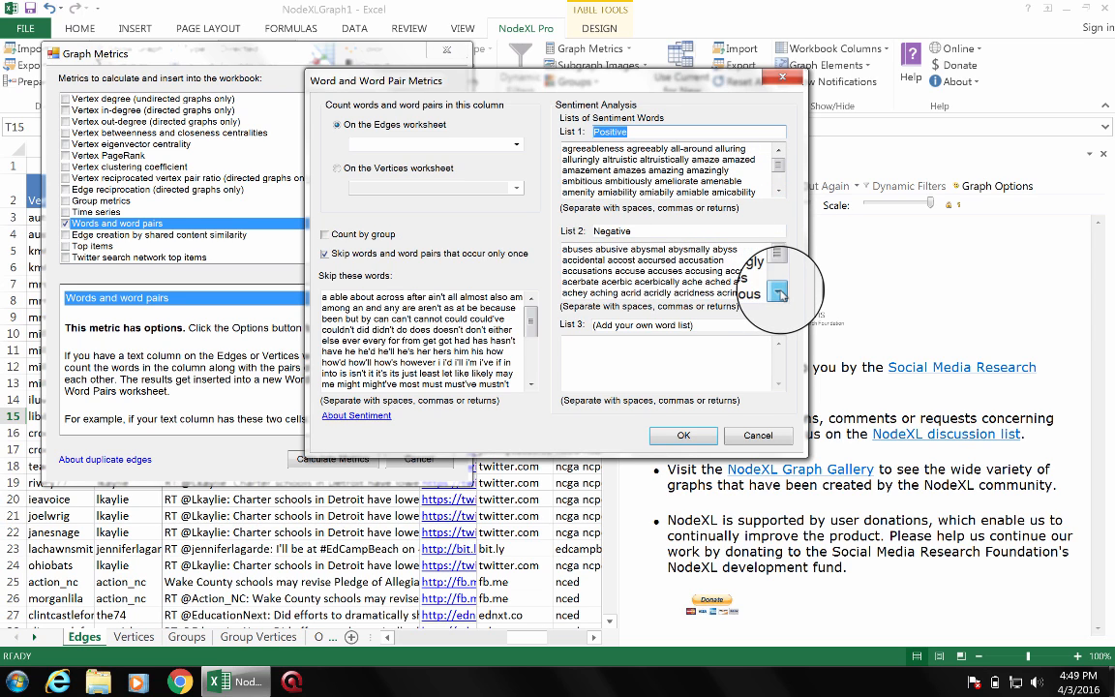
pyautogui.scroll(-4, 779, 294)
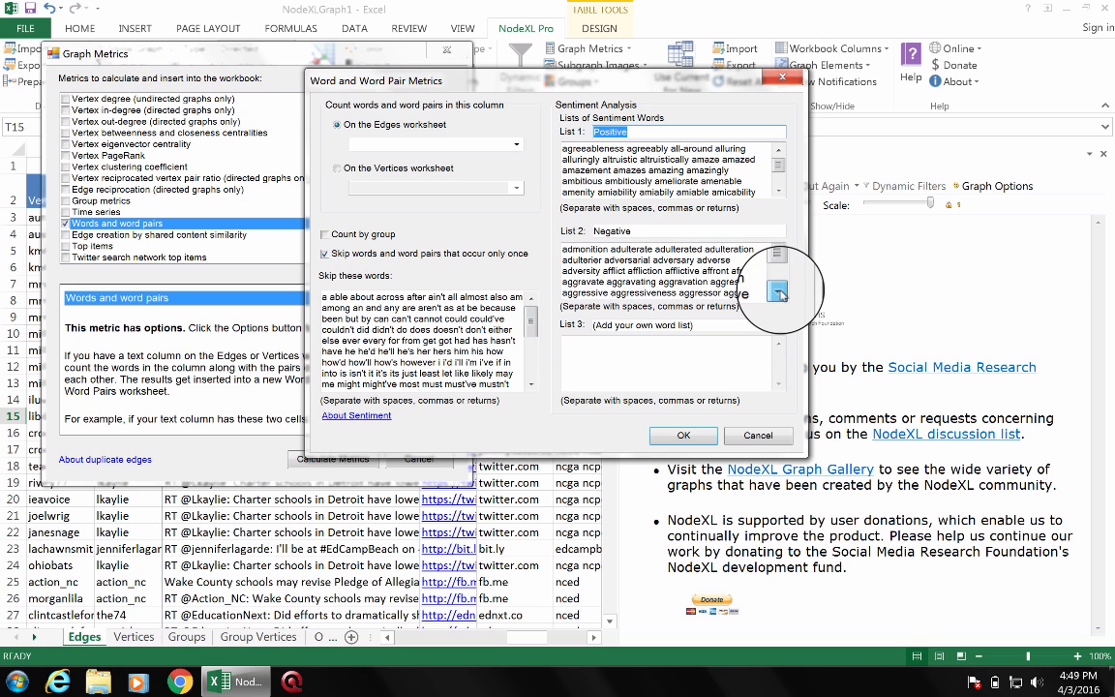
pyautogui.scroll(-4, 779, 293)
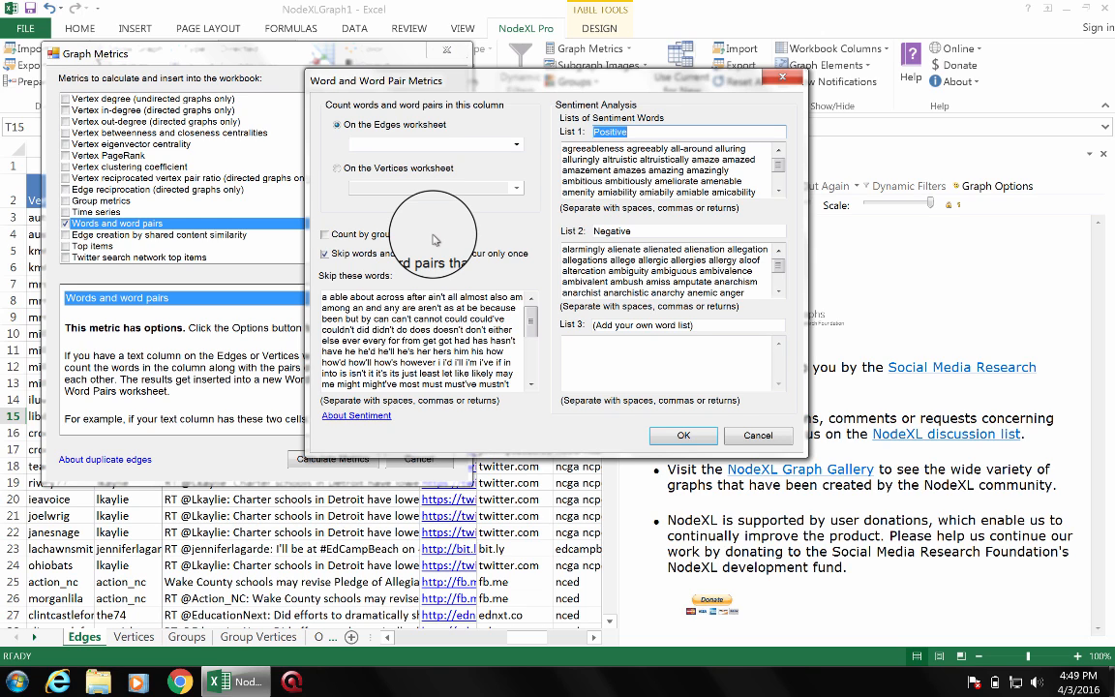
# Count words and word pairs in the Tweet column of the Edges worksheet and accept the options.
pyautogui.click(516, 142)
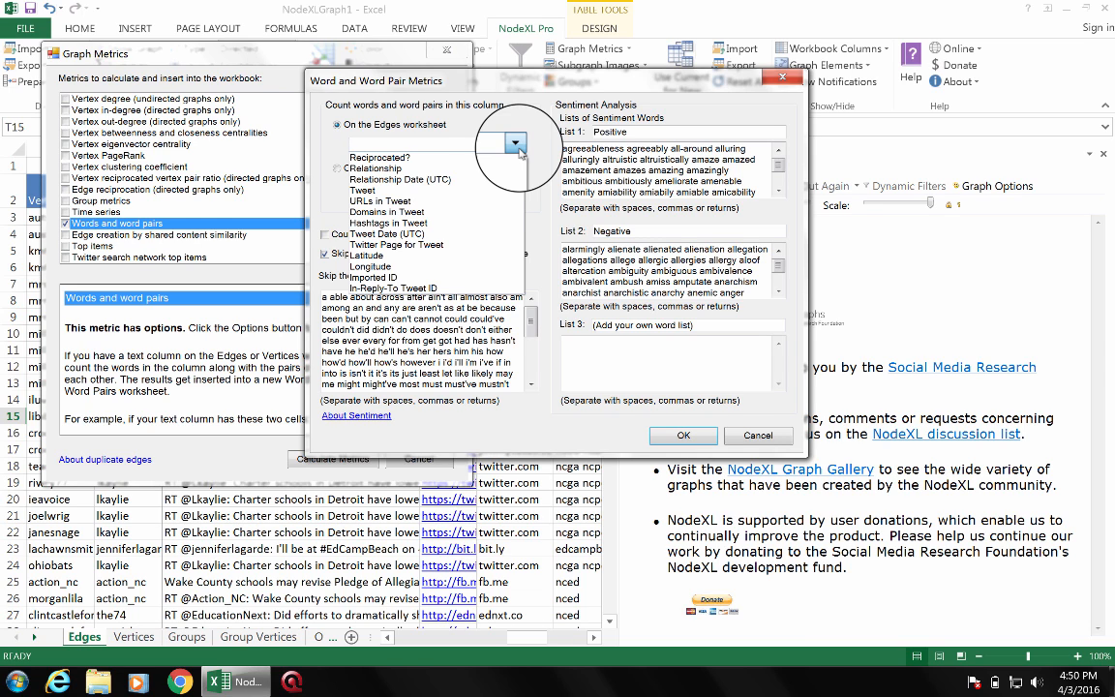
pyautogui.click(395, 192)
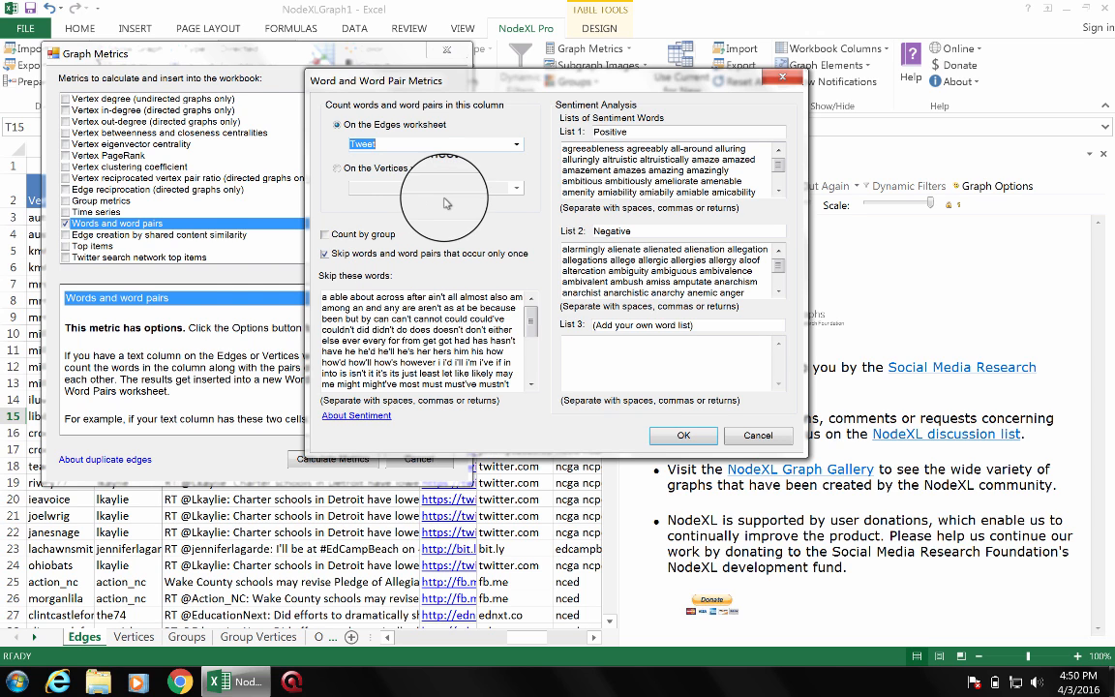
pyautogui.click(681, 437)
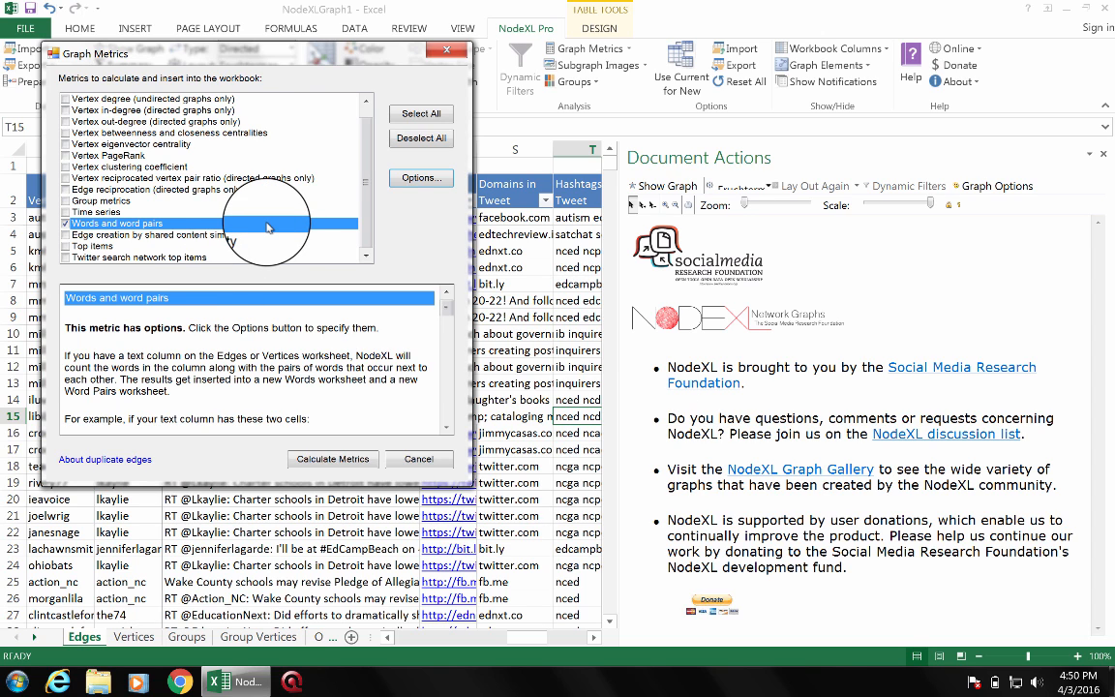
# Add the Twitter search network top items metric and calculate the selected graph metrics.
pyautogui.click(192, 258)
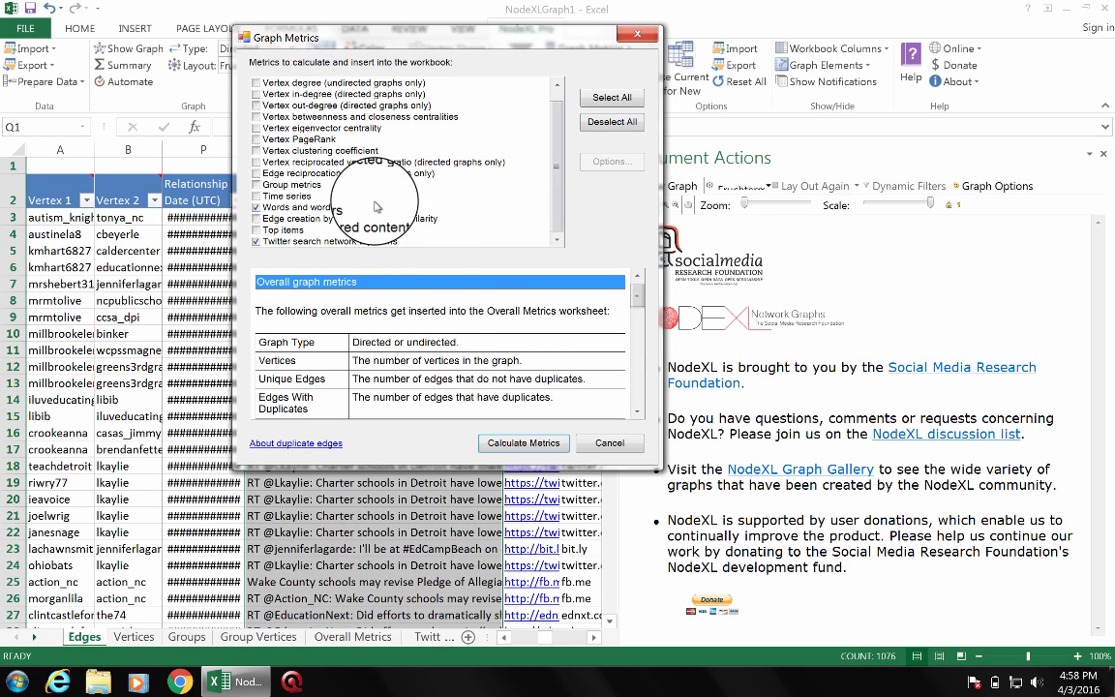
pyautogui.click(517, 443)
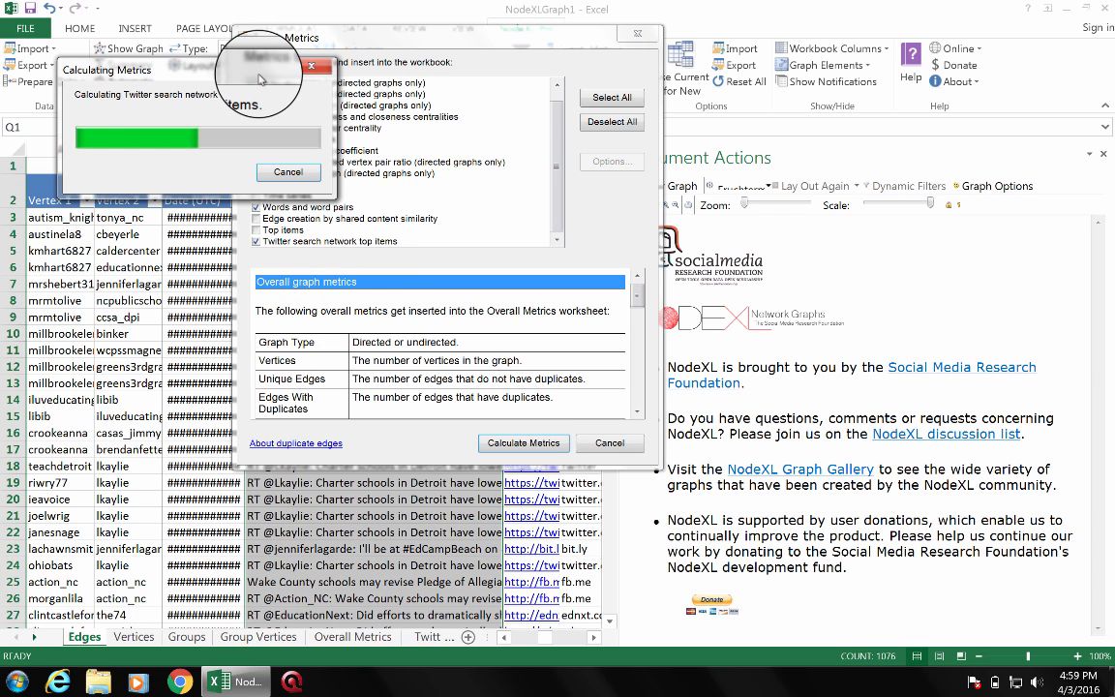
pyautogui.moveTo(260, 79); pyautogui.dragTo(327, 97)
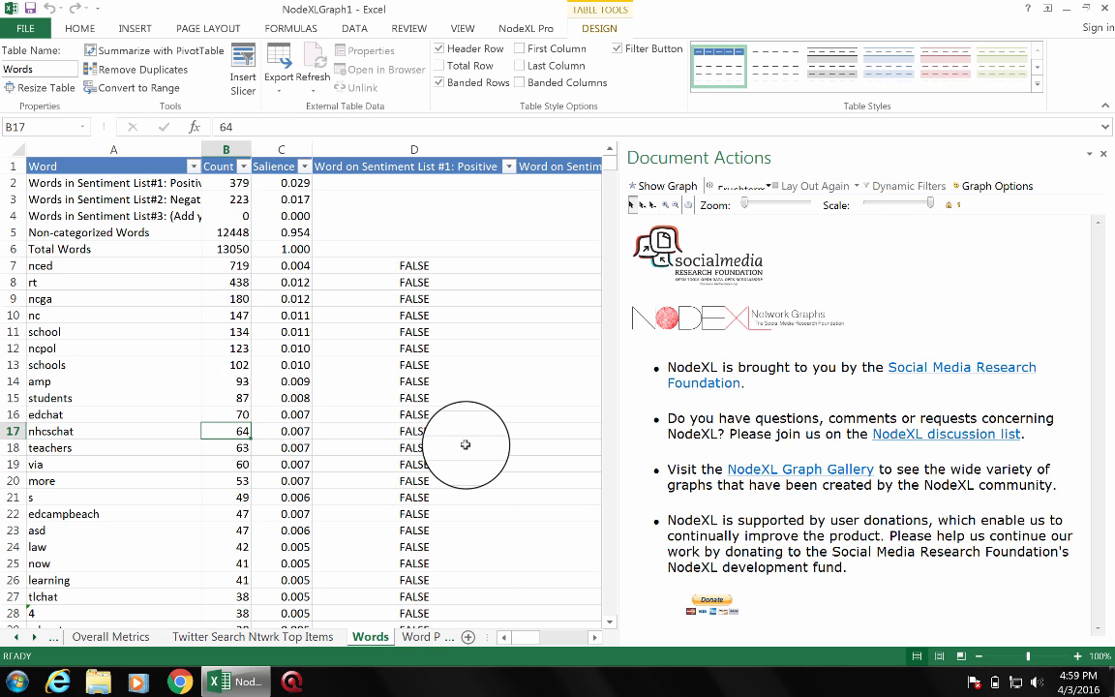
# Review the top URLs and top domains in the Twitter Search Ntwrk Top Items worksheet.
pyautogui.click(237, 637)
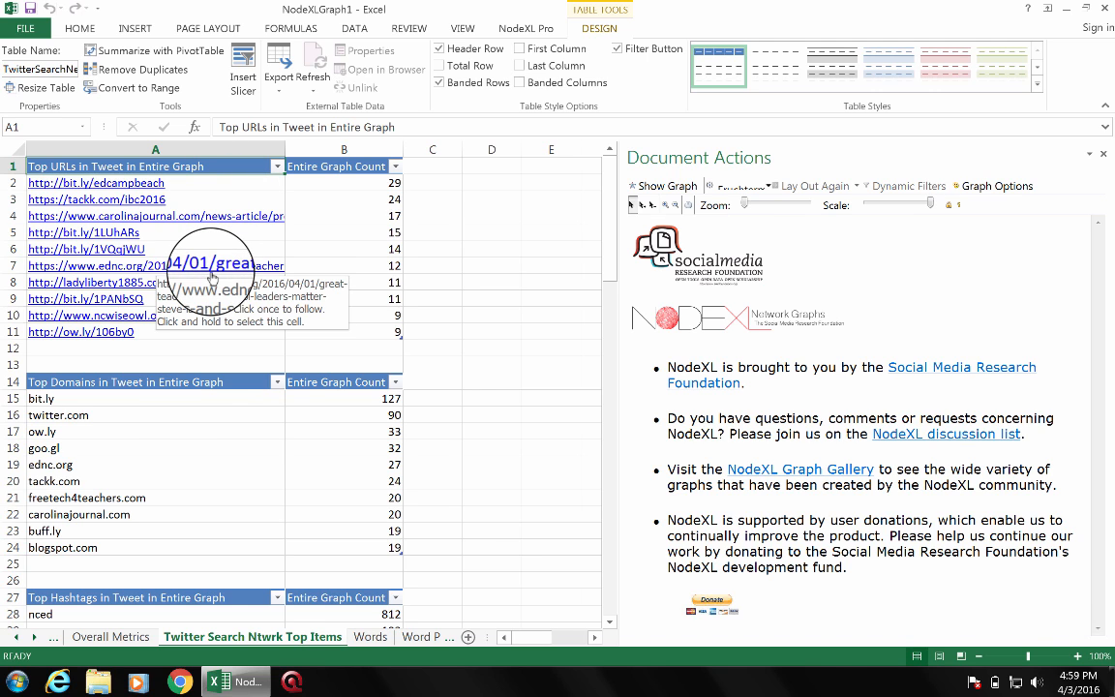
pyautogui.click(200, 400)
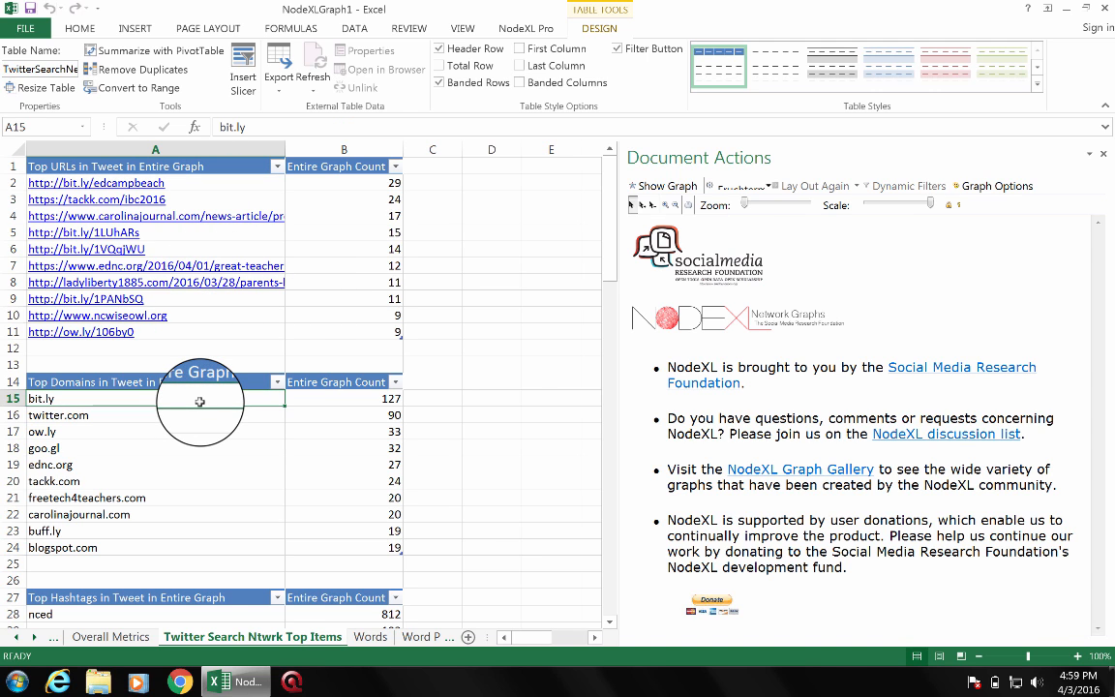
pyautogui.press('Down')
pyautogui.press('Down')
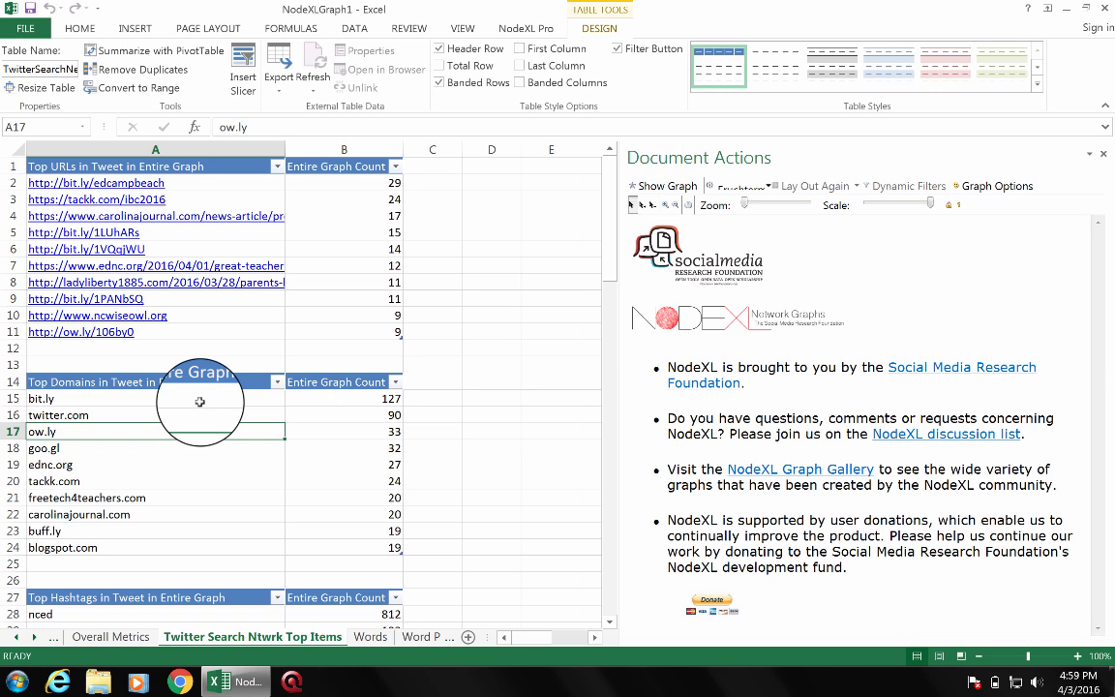
pyautogui.press('Up')
pyautogui.press('Up')
pyautogui.press('Down')
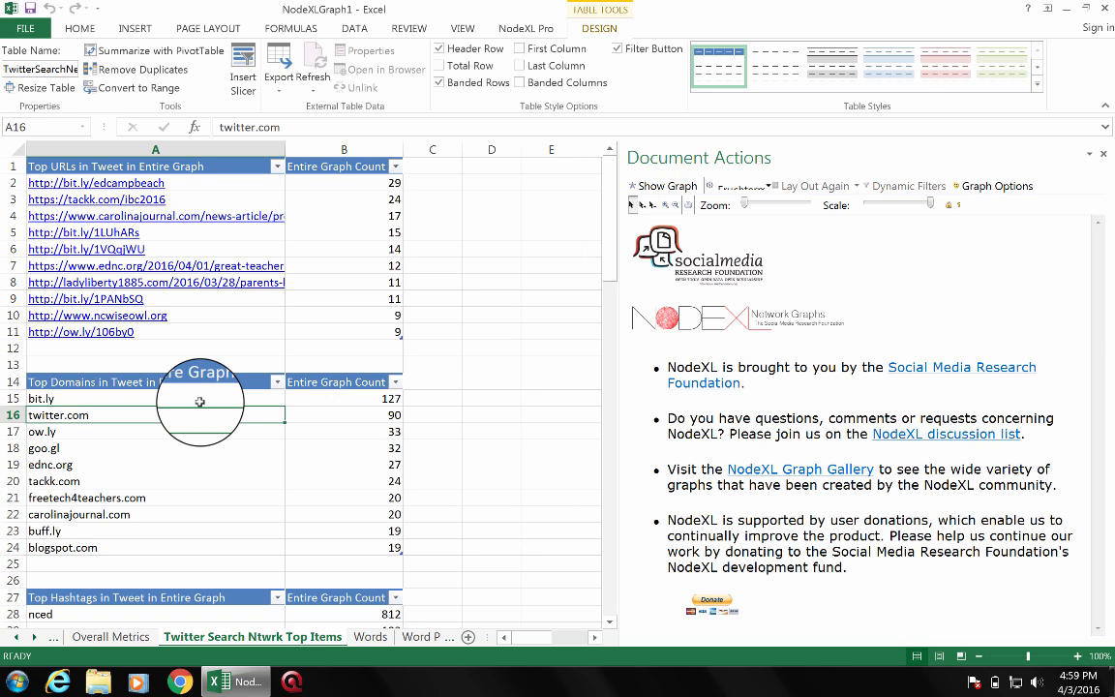
pyautogui.press('Up')
pyautogui.press('Down')
pyautogui.press('Down')
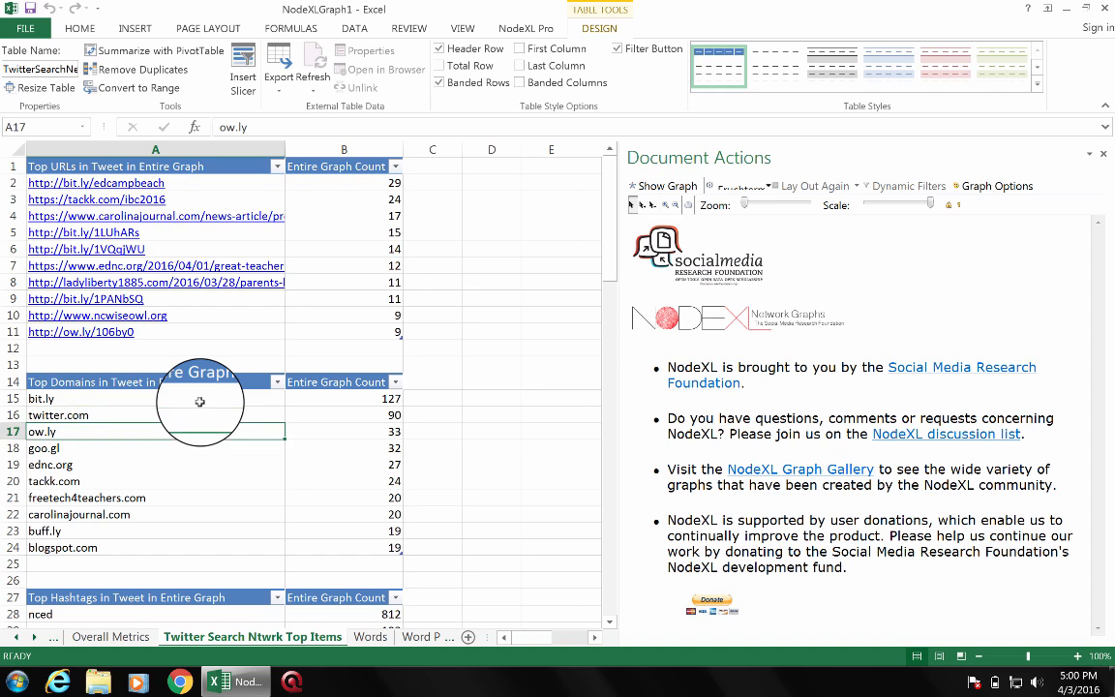
pyautogui.press('Up')
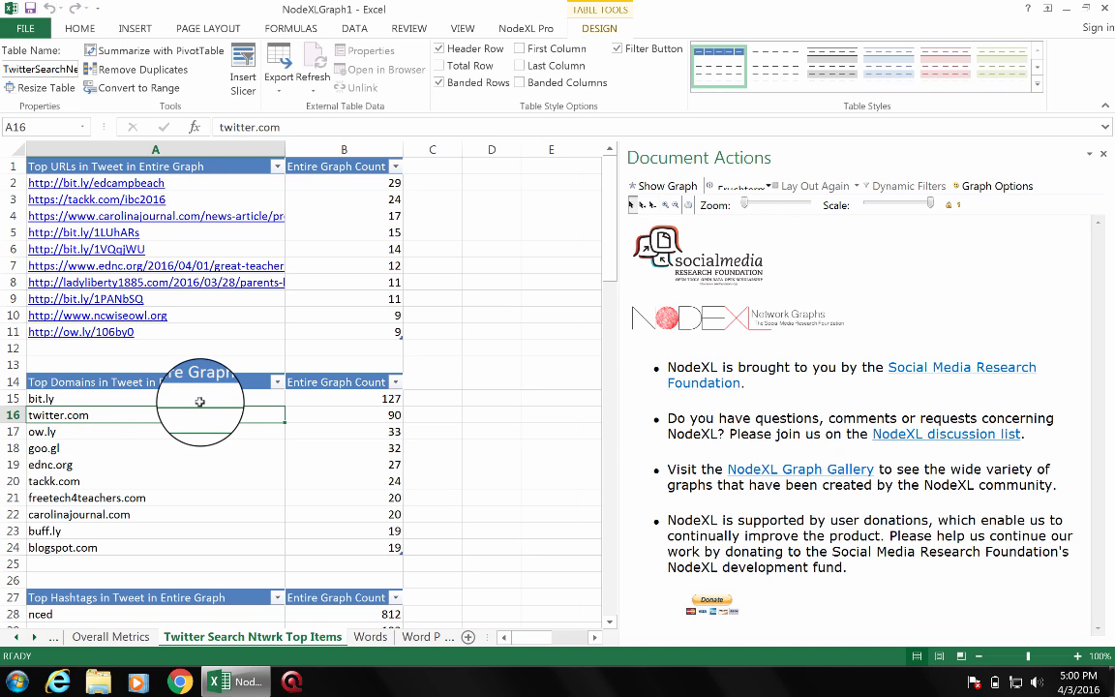
pyautogui.press('Down')
pyautogui.press('Down')
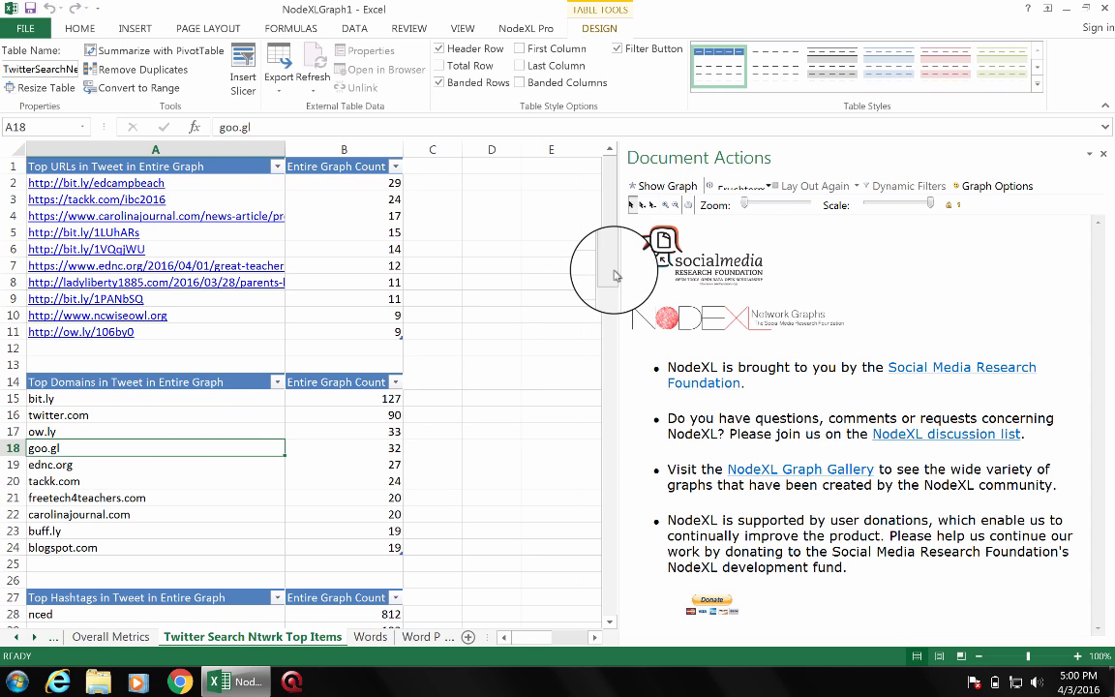
# Review the top hashtags table for the entire graph in the top items worksheet.
pyautogui.moveTo(610, 272); pyautogui.dragTo(599, 356)
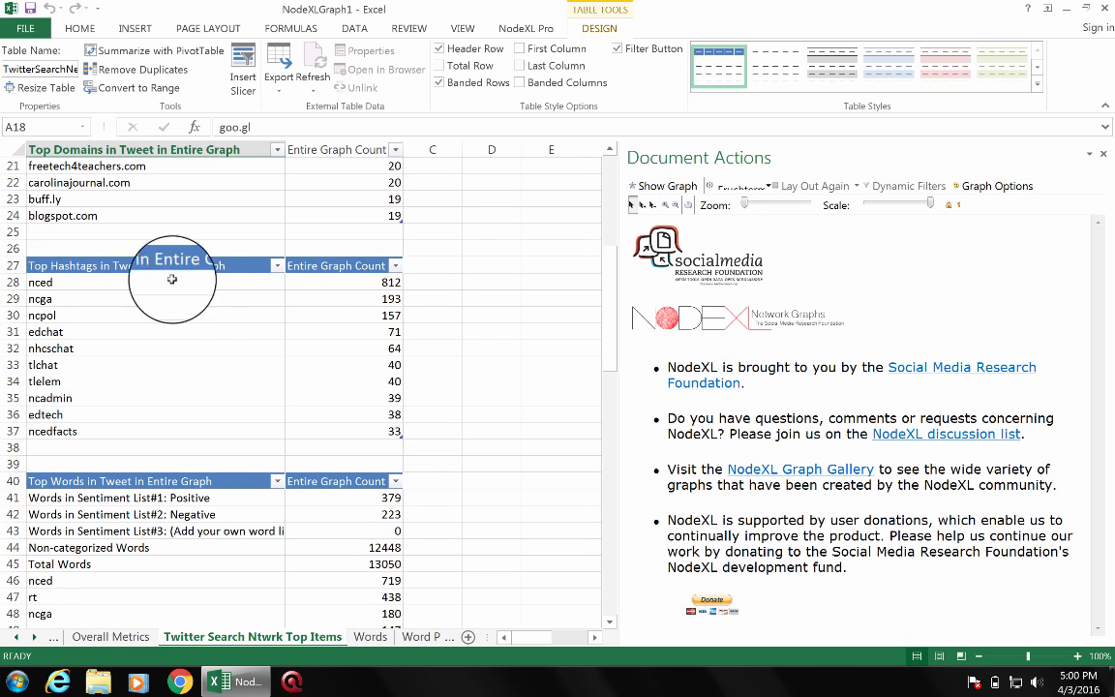
pyautogui.click(158, 282)
pyautogui.press('Down')
pyautogui.press('Down')
pyautogui.press('Down')
pyautogui.press('Down')
pyautogui.press('Down')
pyautogui.press('Down')
pyautogui.press('Down')
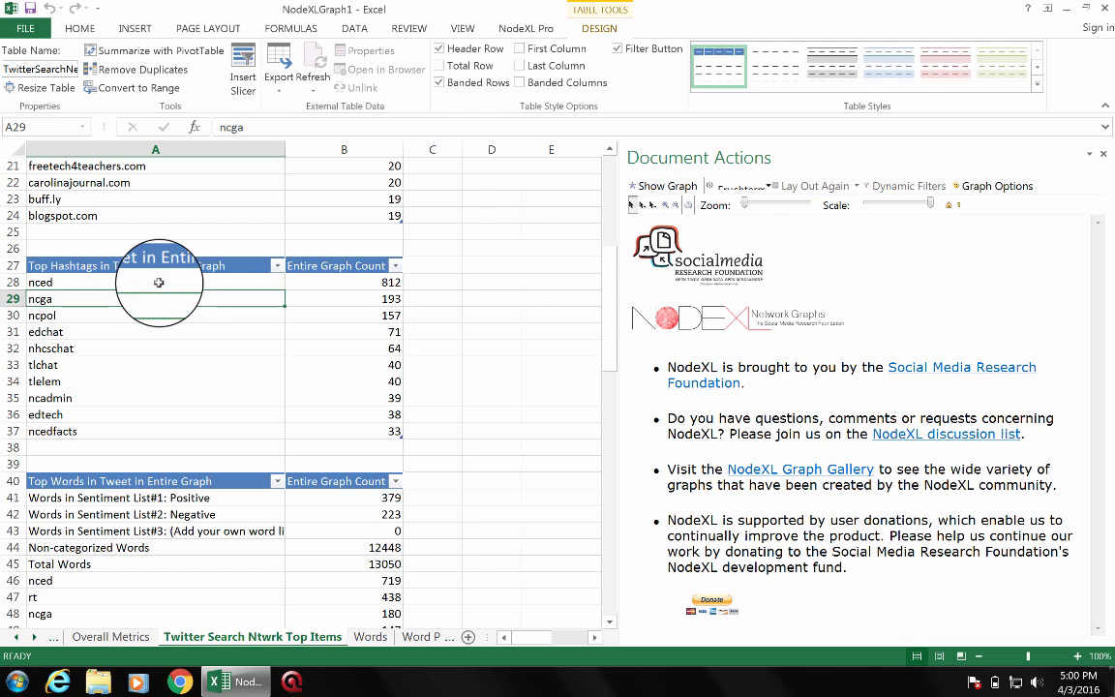
pyautogui.scroll(-3, 159, 282)
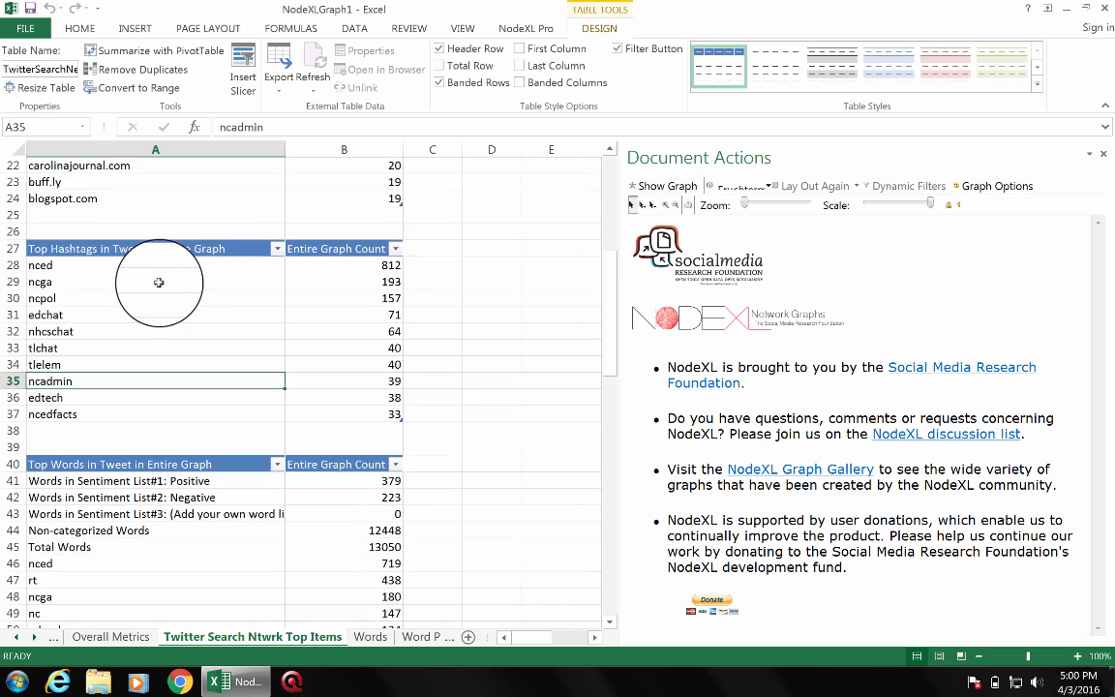
# Check the positive and negative sentiment word counts in the Top Words in Tweet table.
pyautogui.scroll(-2, 159, 281)
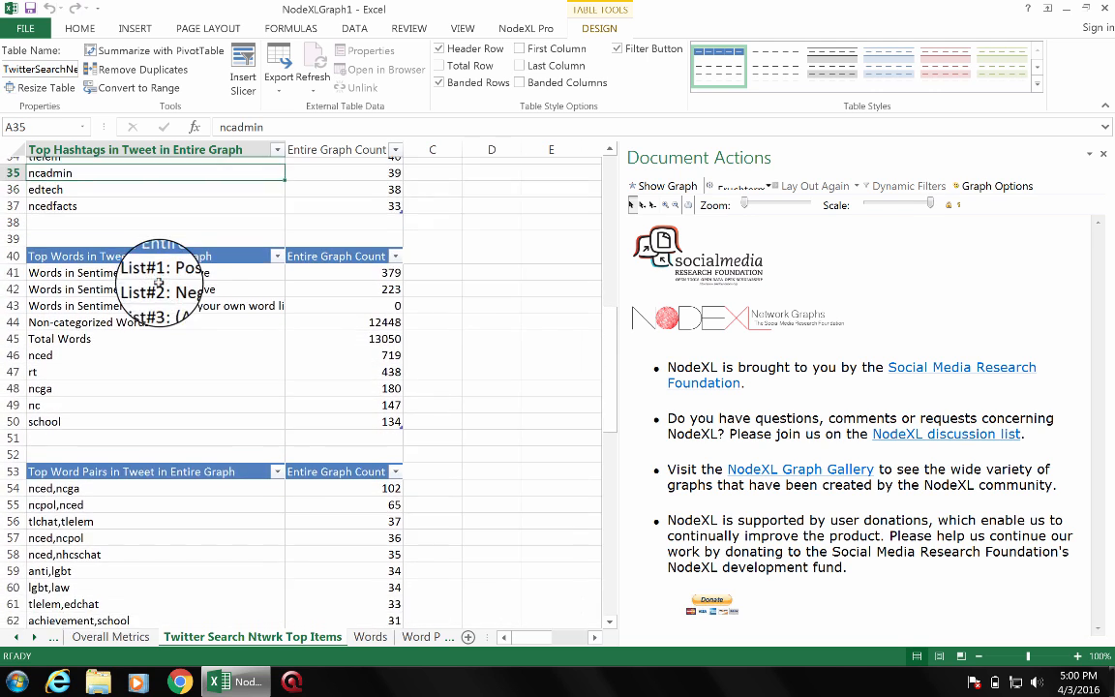
pyautogui.click(176, 298)
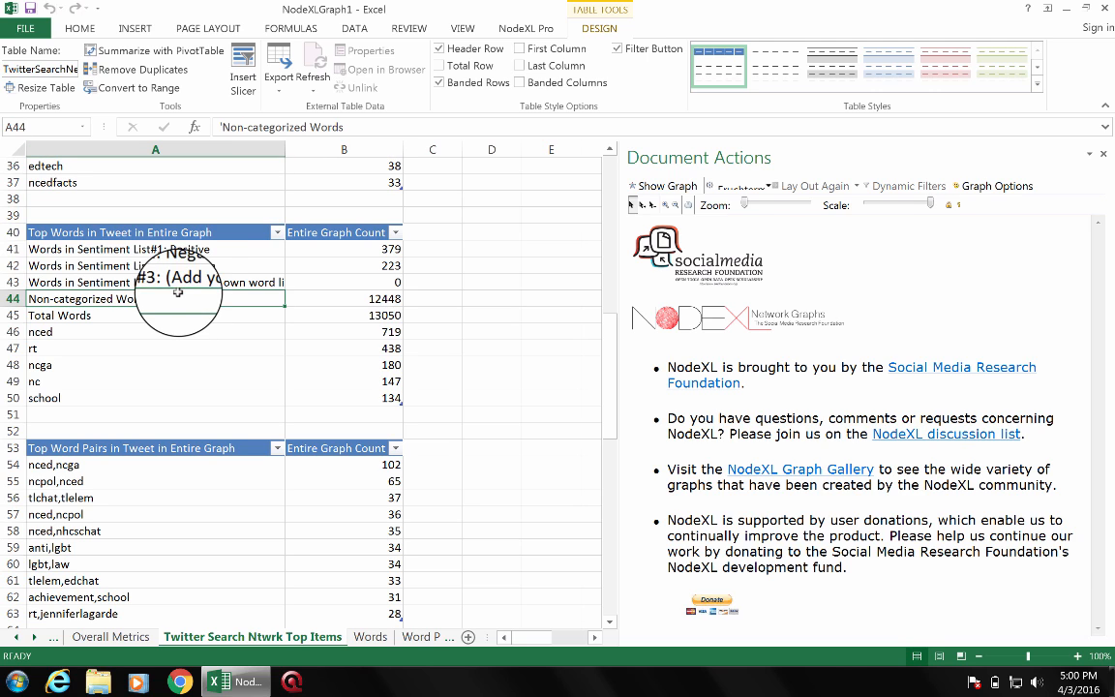
pyautogui.click(190, 250)
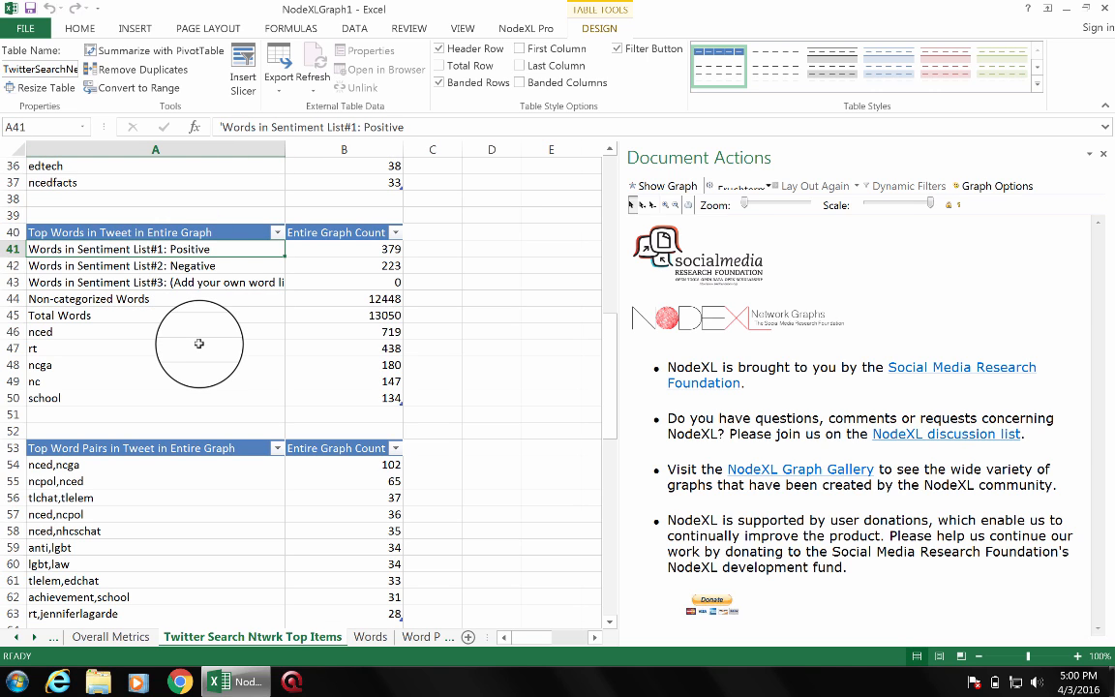
pyautogui.press('Down')
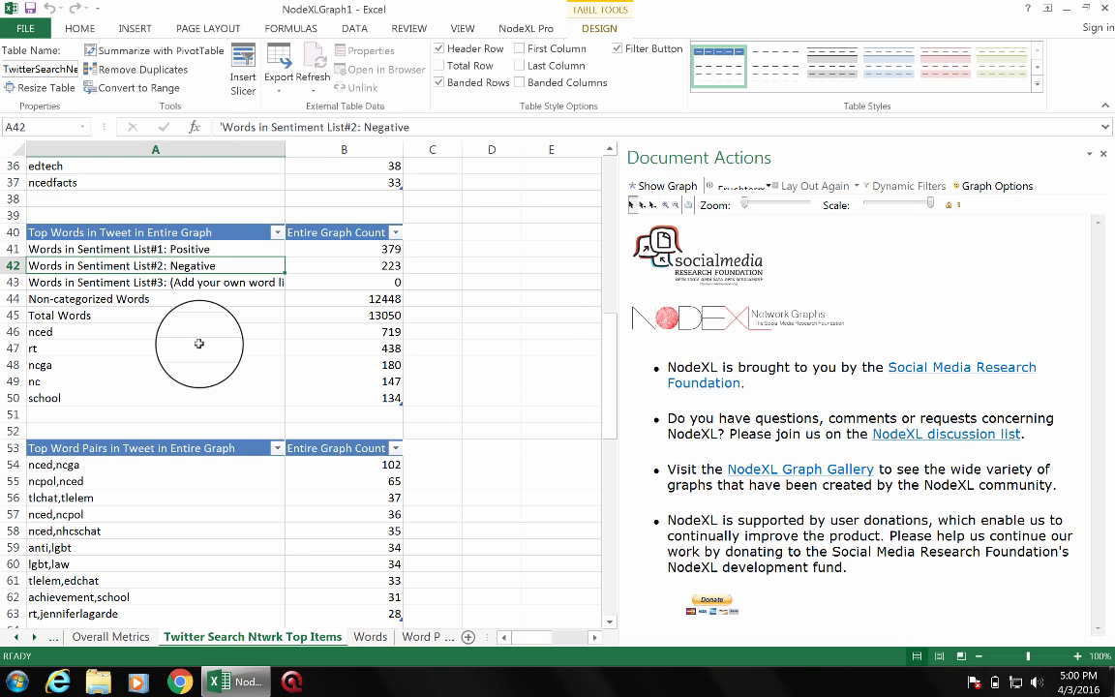
# Review the top word pairs, replied-to, mentioned and tweeters tables in the top items worksheet.
pyautogui.scroll(-1, 198, 343)
pyautogui.scroll(-2, 199, 343)
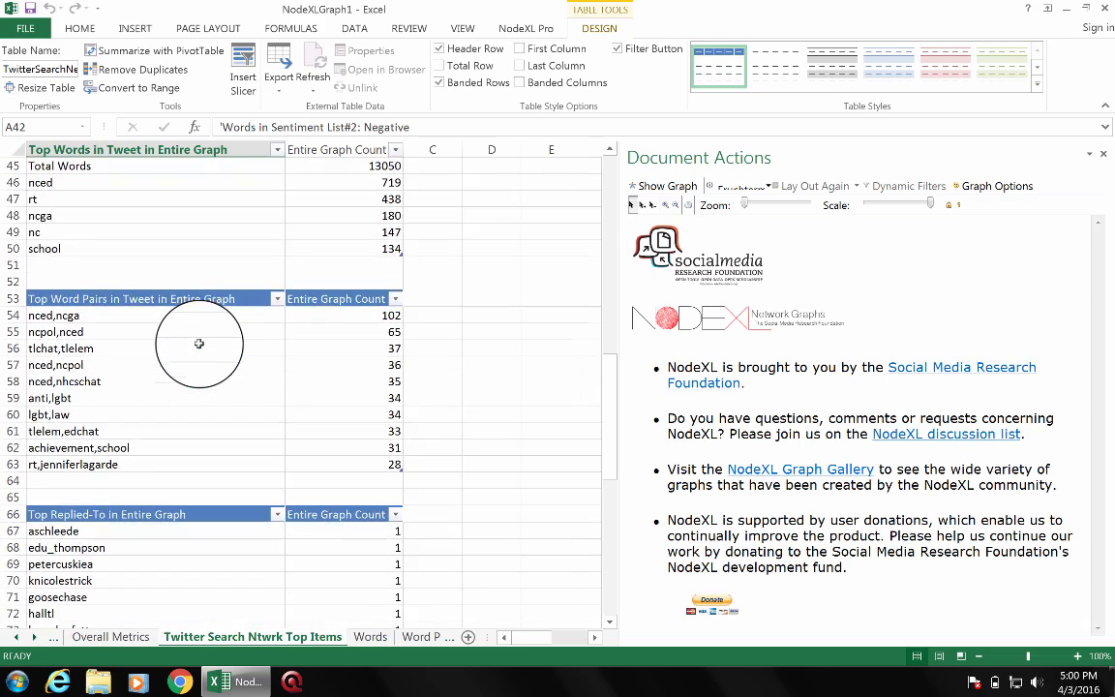
pyautogui.scroll(-8, 198, 343)
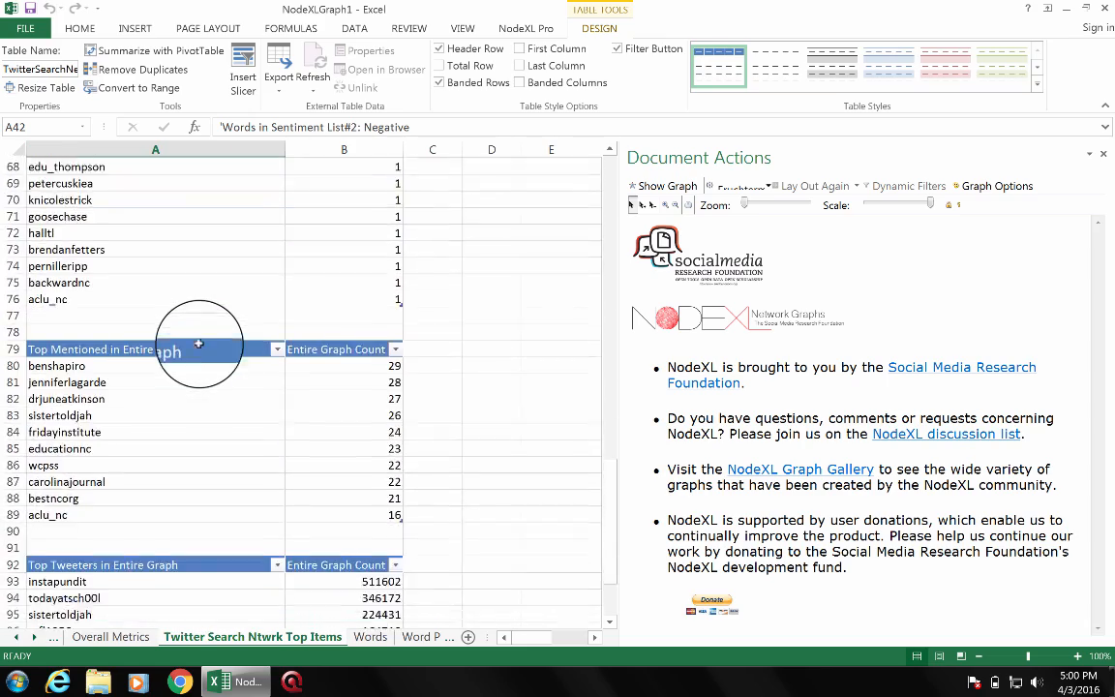
pyautogui.scroll(-4, 198, 344)
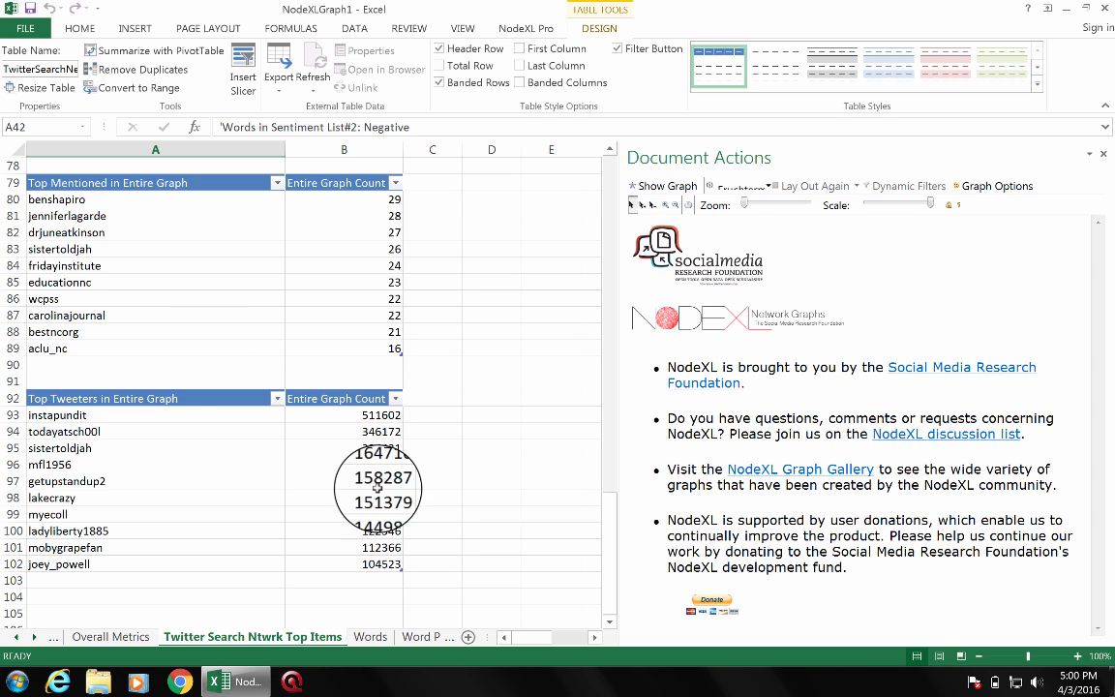
pyautogui.click(594, 637)
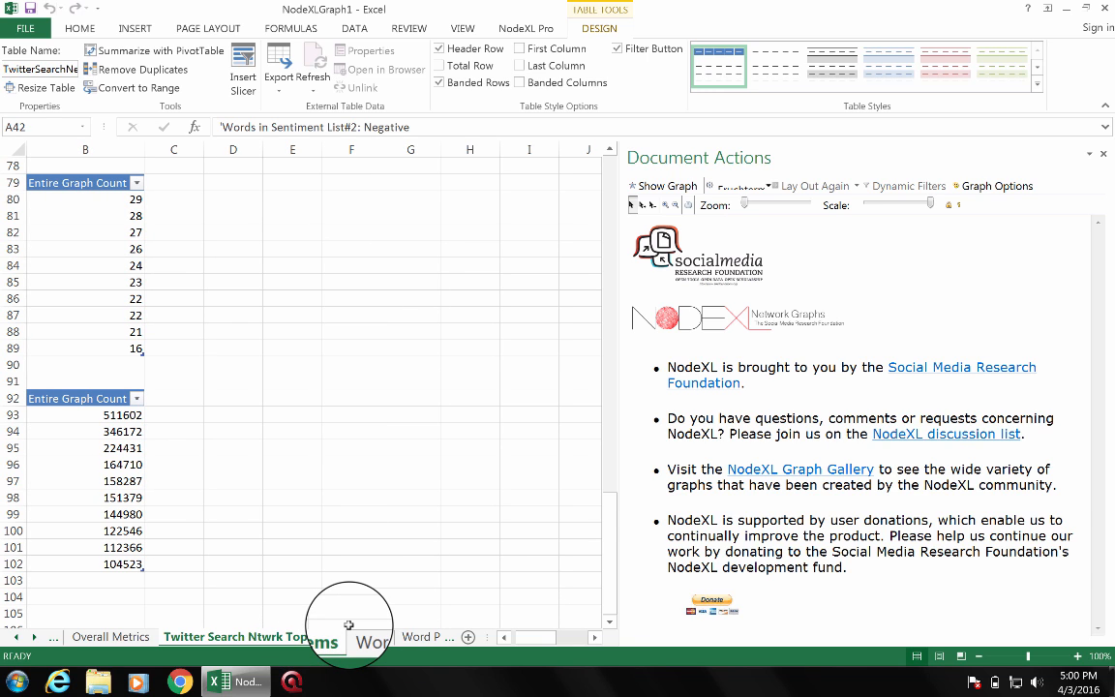
# Open the Words worksheet and check the counts for the positive and negative sentiment lists.
pyautogui.click(34, 636)
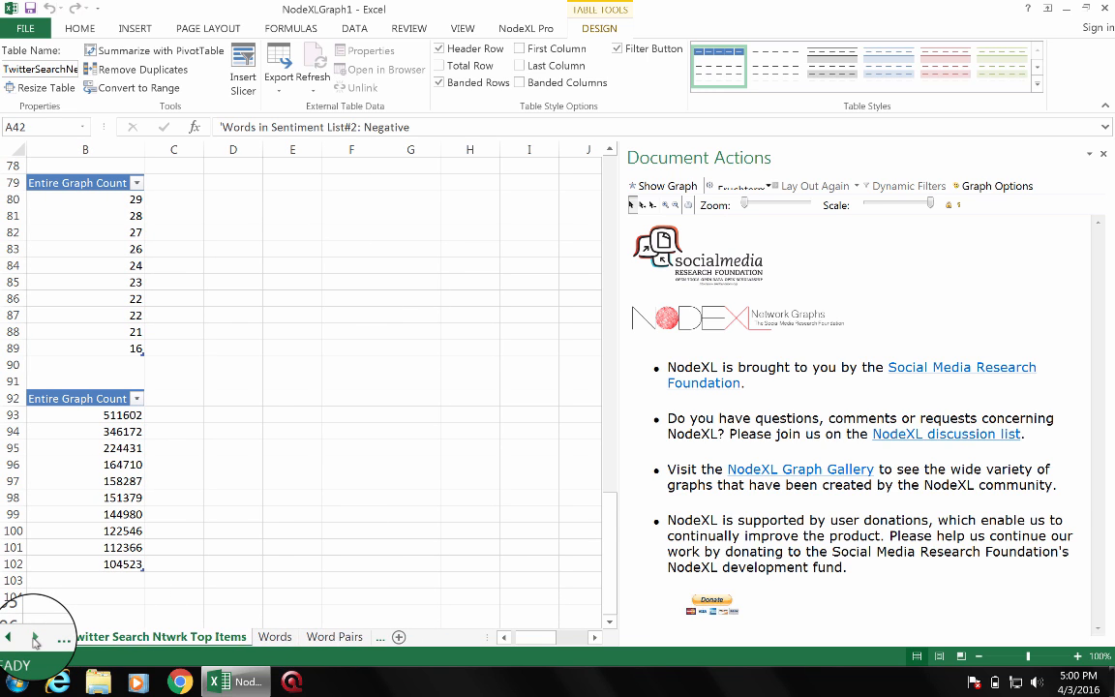
pyautogui.click(7, 636)
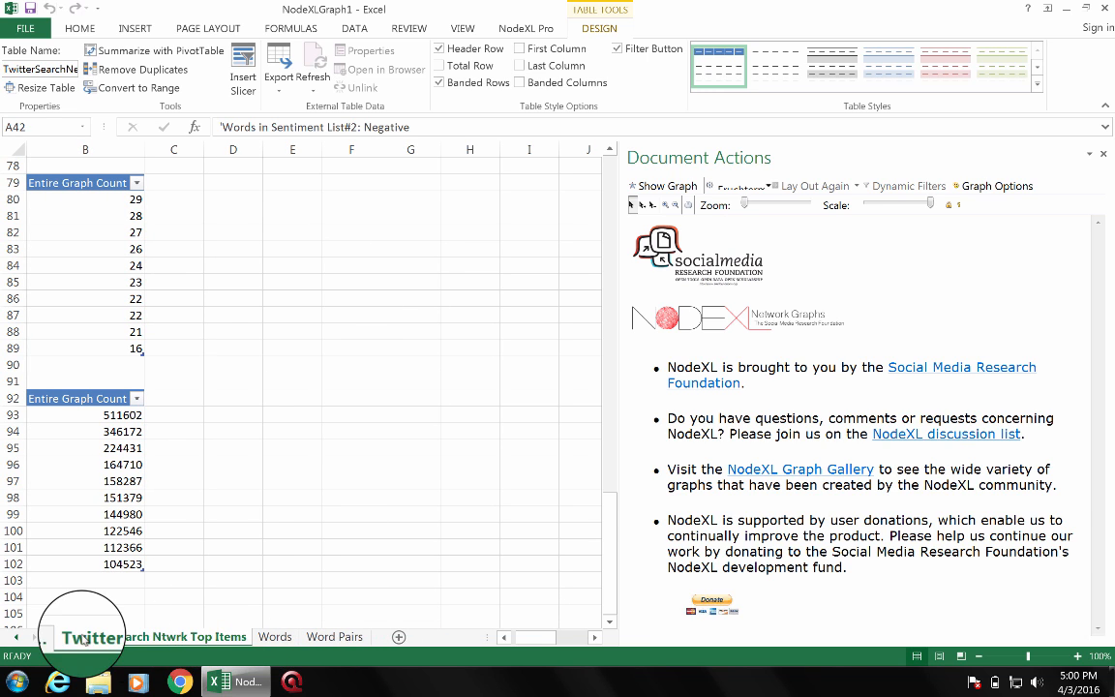
pyautogui.click(17, 639)
pyautogui.click(36, 638)
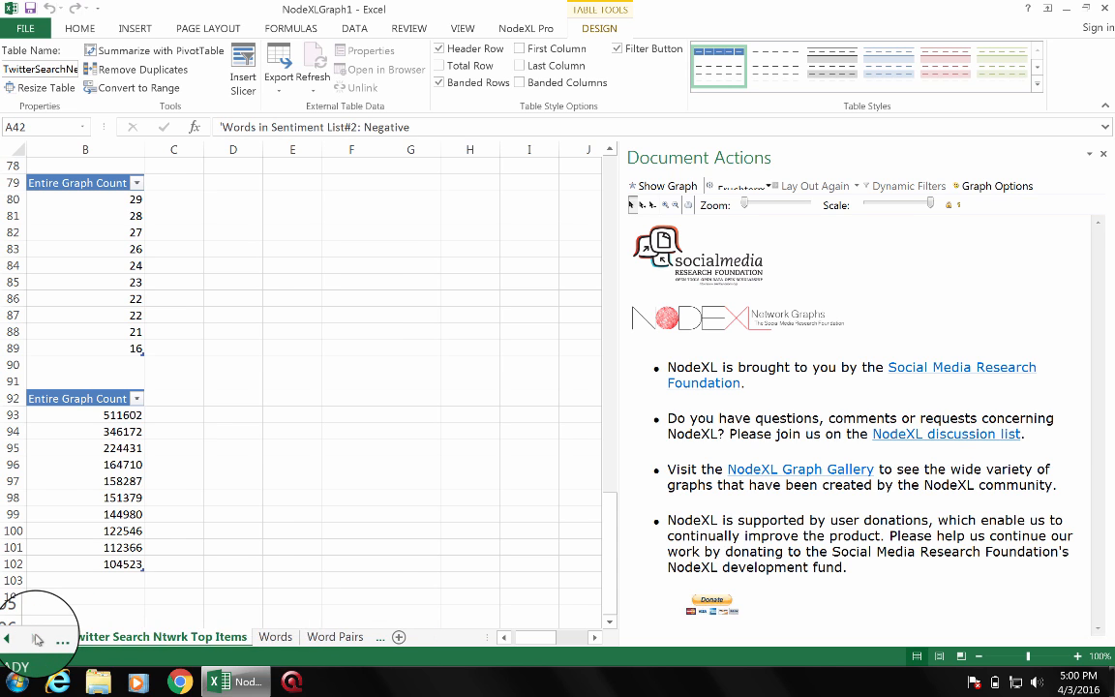
pyautogui.click(258, 636)
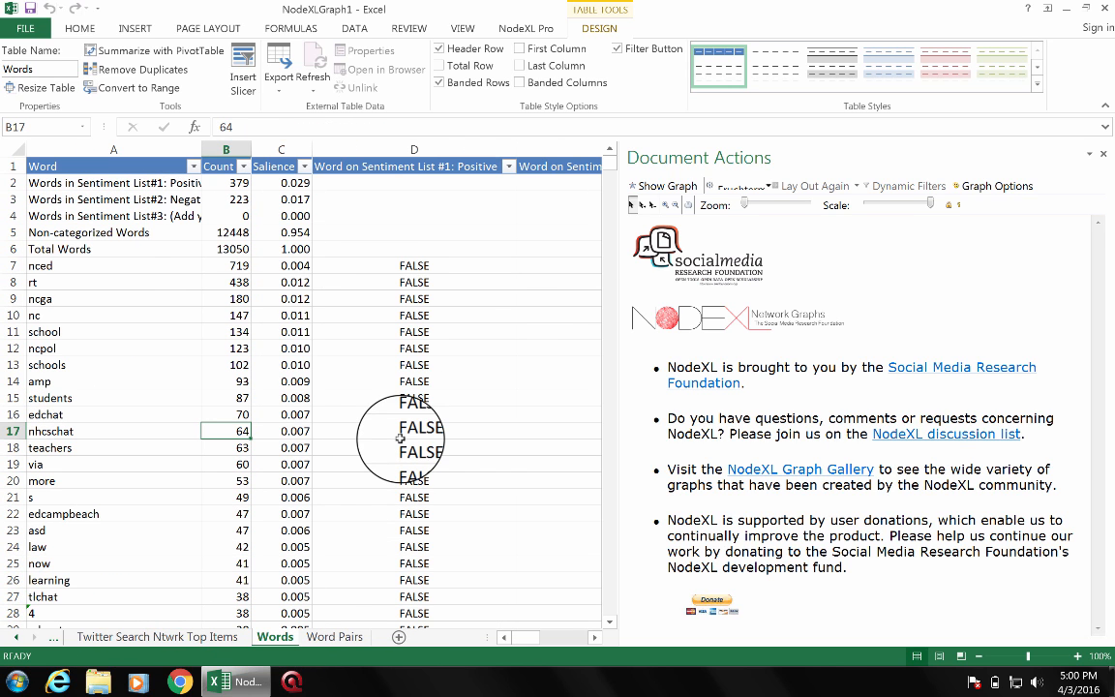
pyautogui.click(148, 183)
pyautogui.press('Right')
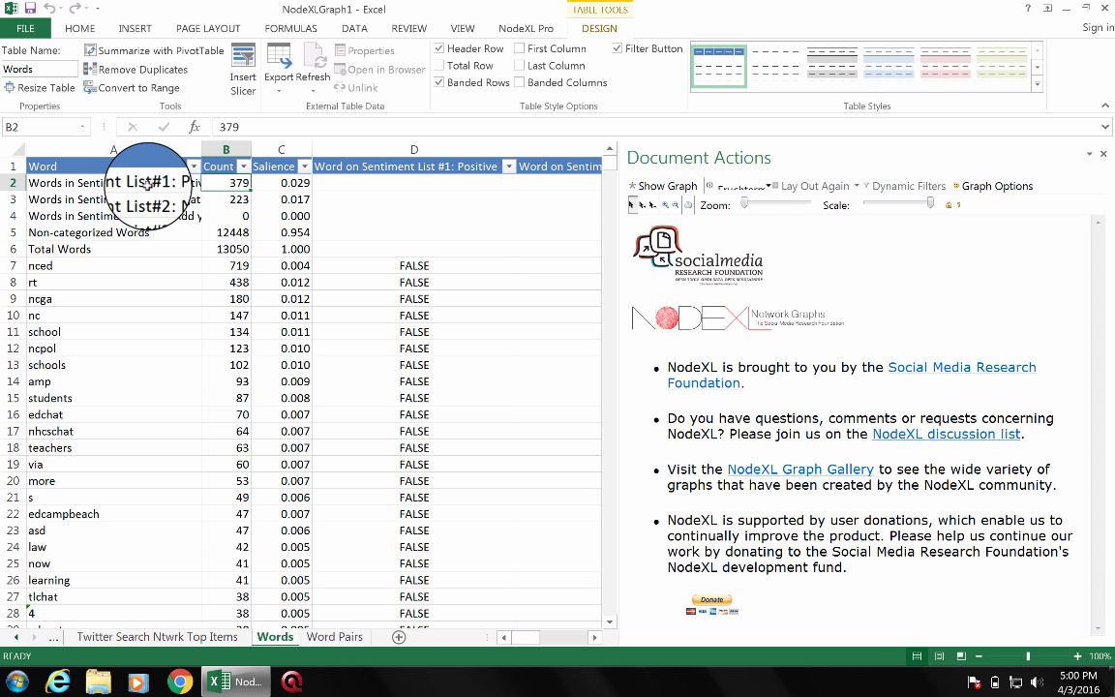
pyautogui.press('Down')
pyautogui.press('Up')
pyautogui.press('Down')
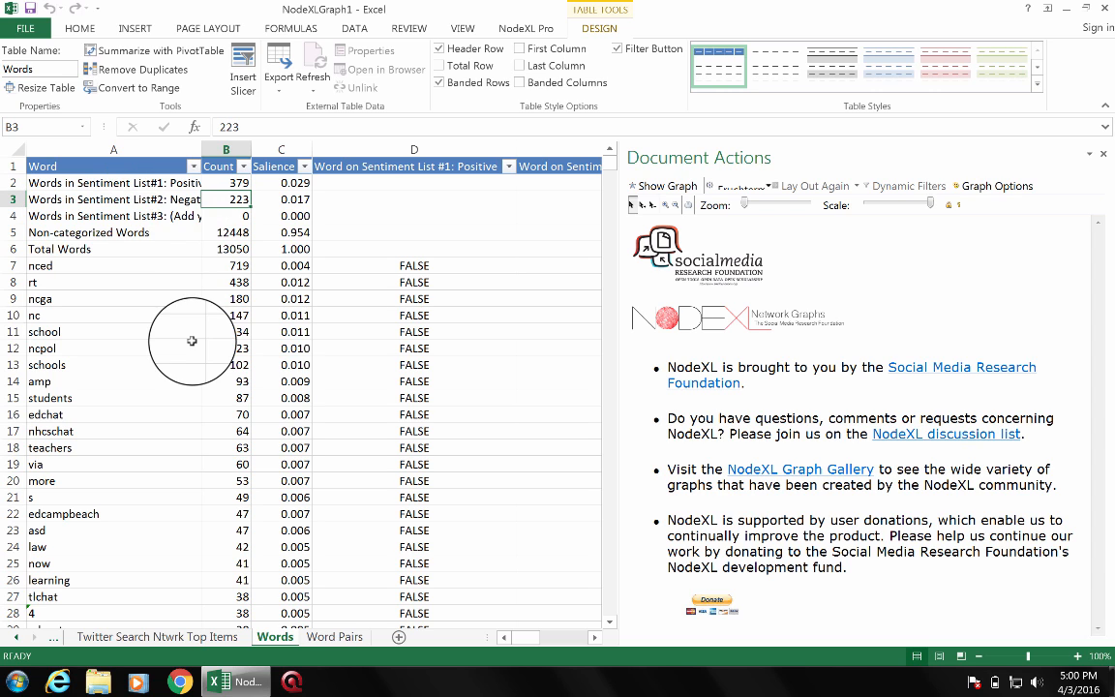
# Review the most frequent individual words, from nced downwards, in the Word column of the Words worksheet.
pyautogui.click(194, 261)
pyautogui.press('Down')
pyautogui.press('Down')
pyautogui.press('Down')
pyautogui.press('Down')
pyautogui.press('Down')
pyautogui.press('Down')
pyautogui.press('Down')
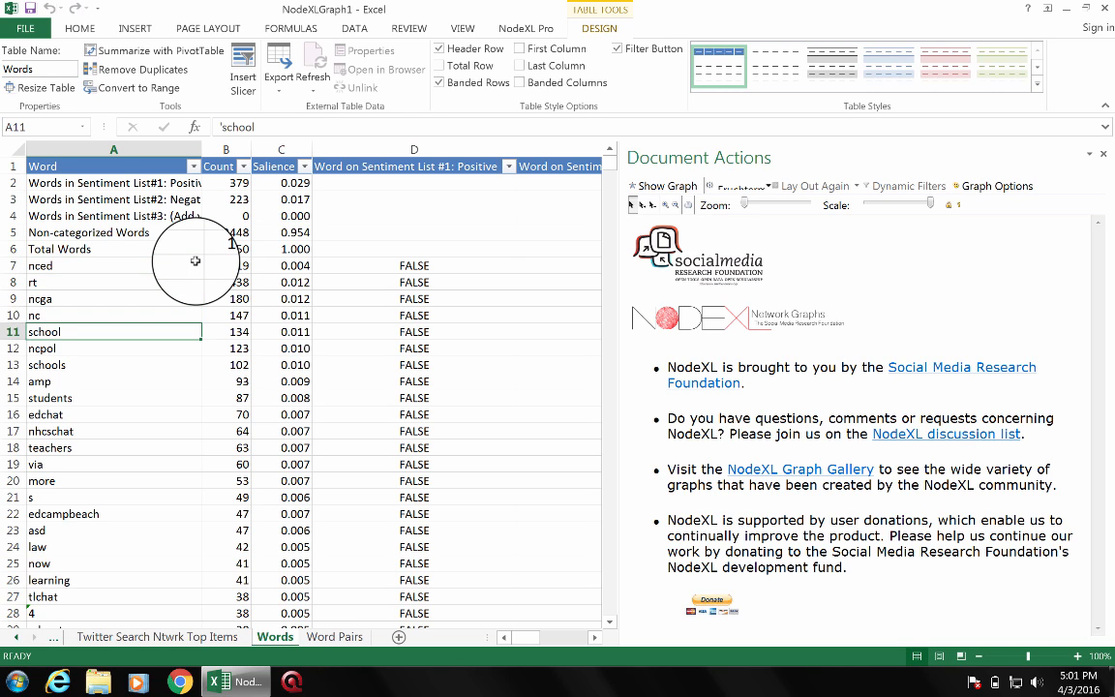
pyautogui.press('Down')
pyautogui.press('Down')
pyautogui.press('Down')
pyautogui.press('Down')
pyautogui.press('Down')
pyautogui.press('Down')
pyautogui.press('Down')
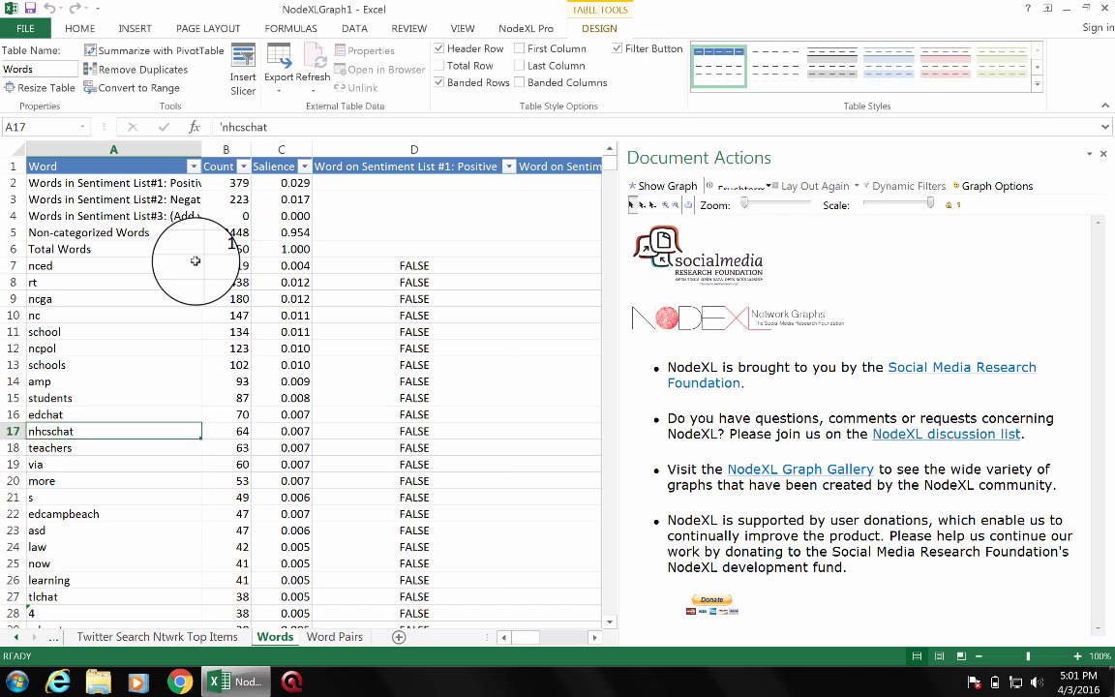
pyautogui.click(164, 282)
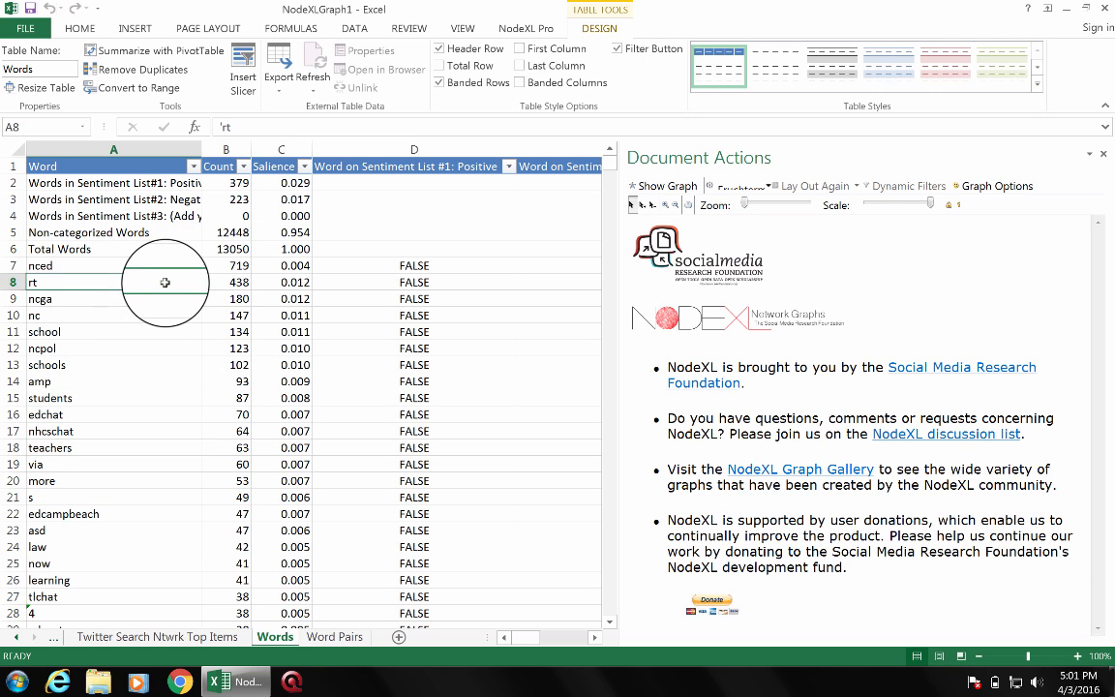
pyautogui.press('Down')
pyautogui.press('Down')
pyautogui.press('Down')
pyautogui.press('Down')
pyautogui.press('Down')
pyautogui.press('Down')
pyautogui.press('Down')
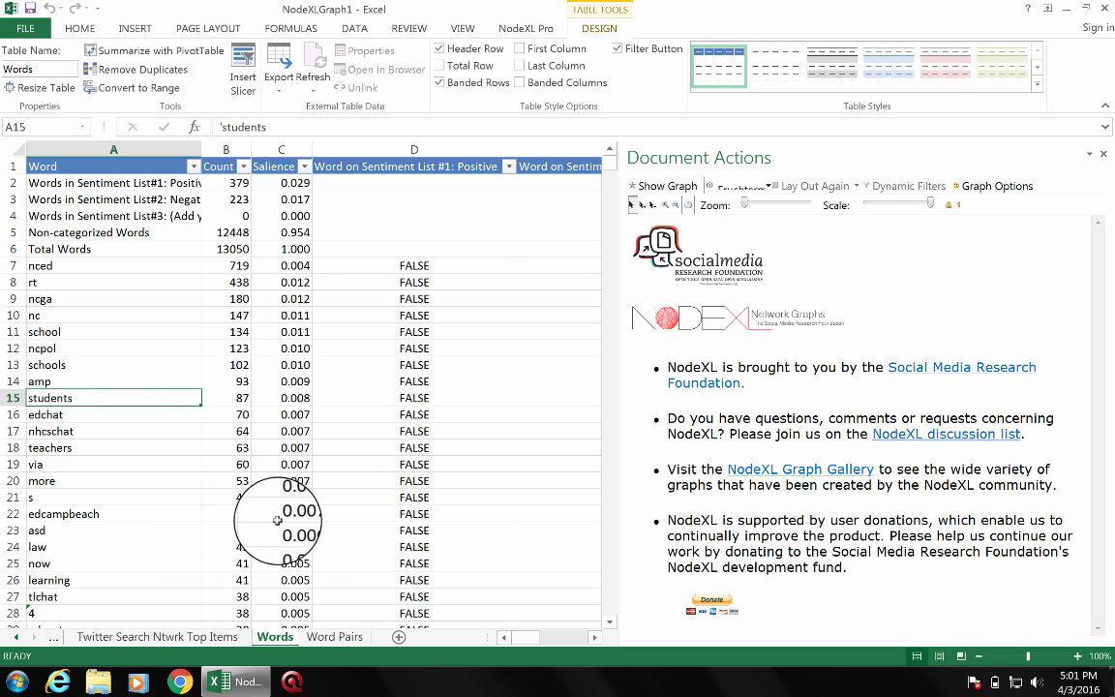
# Open the Edges worksheet and examine the sentiment word count and percentage columns calculated for each tweet.
pyautogui.click(15, 638)
pyautogui.click(15, 638)
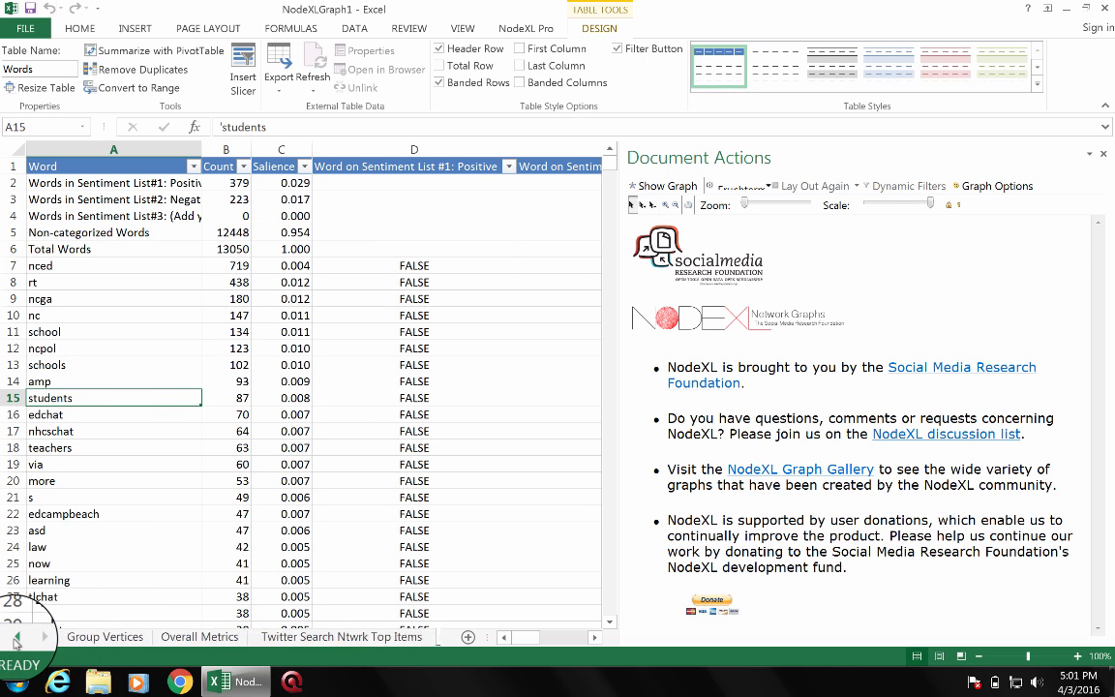
pyautogui.click(15, 638)
pyautogui.click(16, 638)
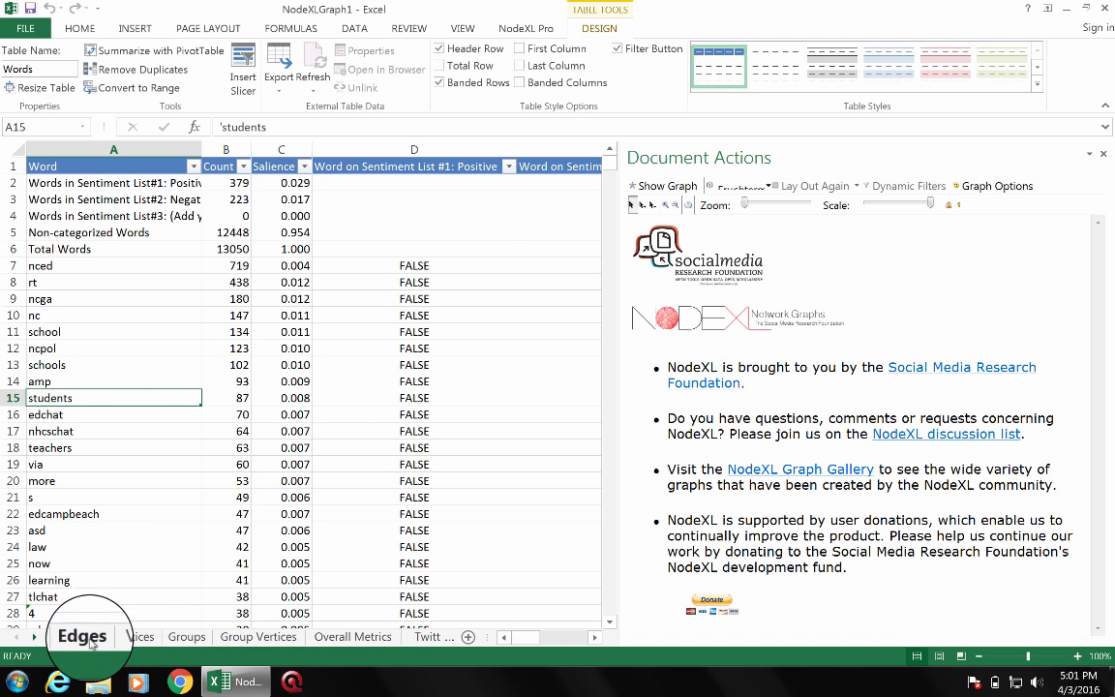
pyautogui.click(84, 636)
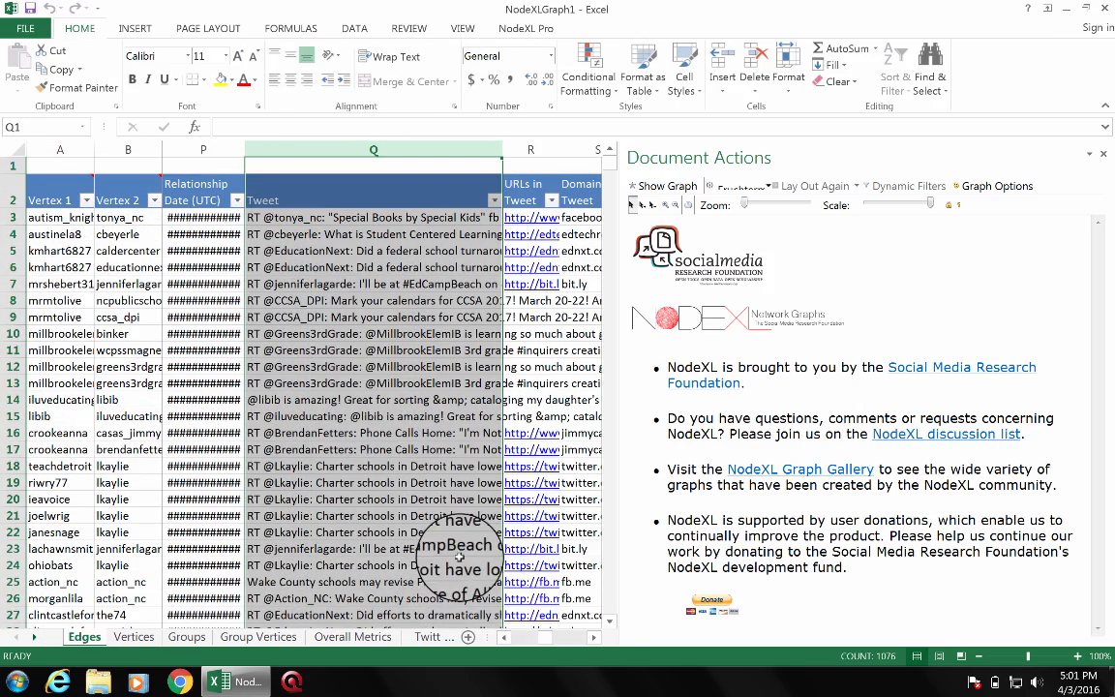
pyautogui.click(594, 639)
pyautogui.click(594, 639)
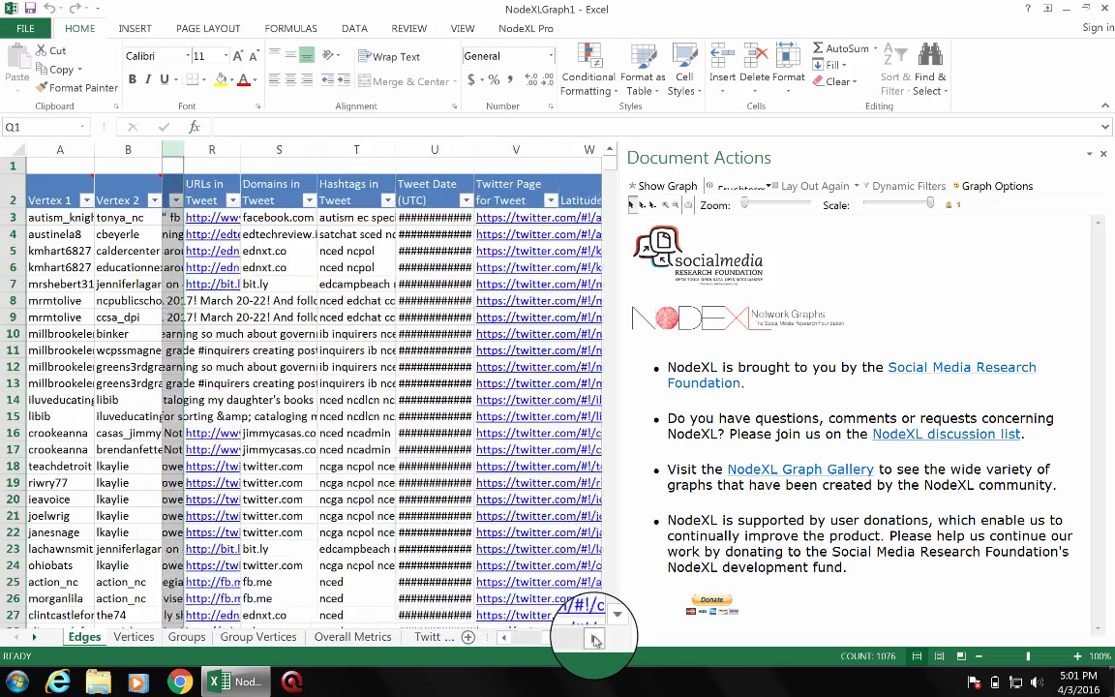
pyautogui.click(594, 639)
pyautogui.click(594, 639)
pyautogui.click(594, 639)
pyautogui.click(594, 639)
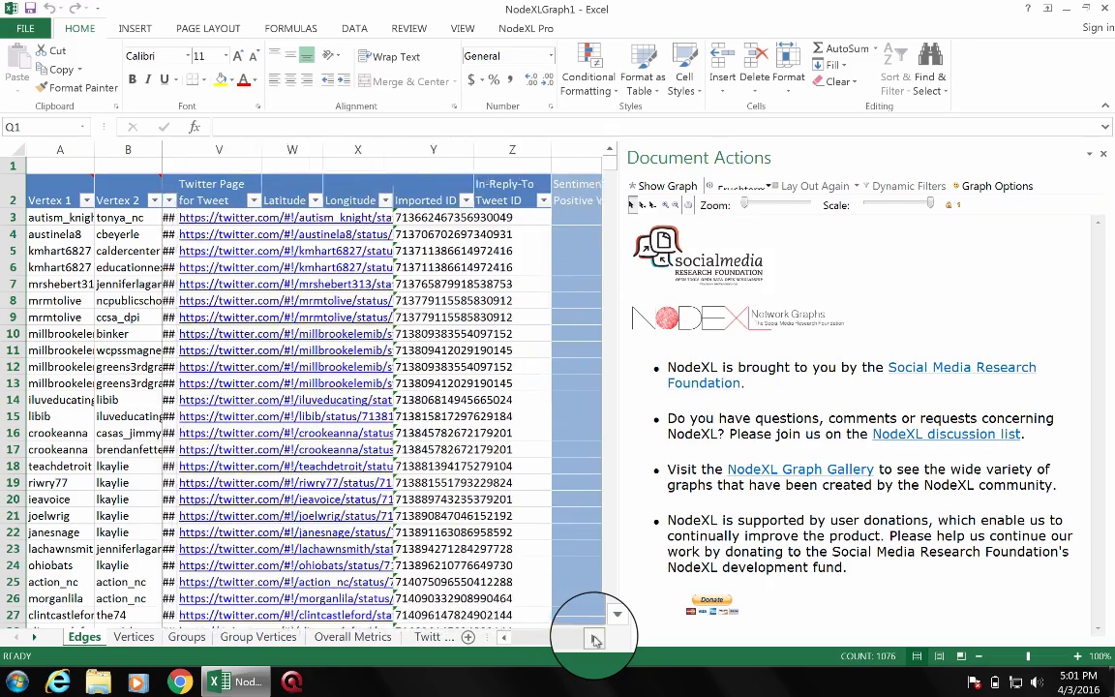
pyautogui.click(594, 638)
pyautogui.click(594, 639)
pyautogui.click(594, 639)
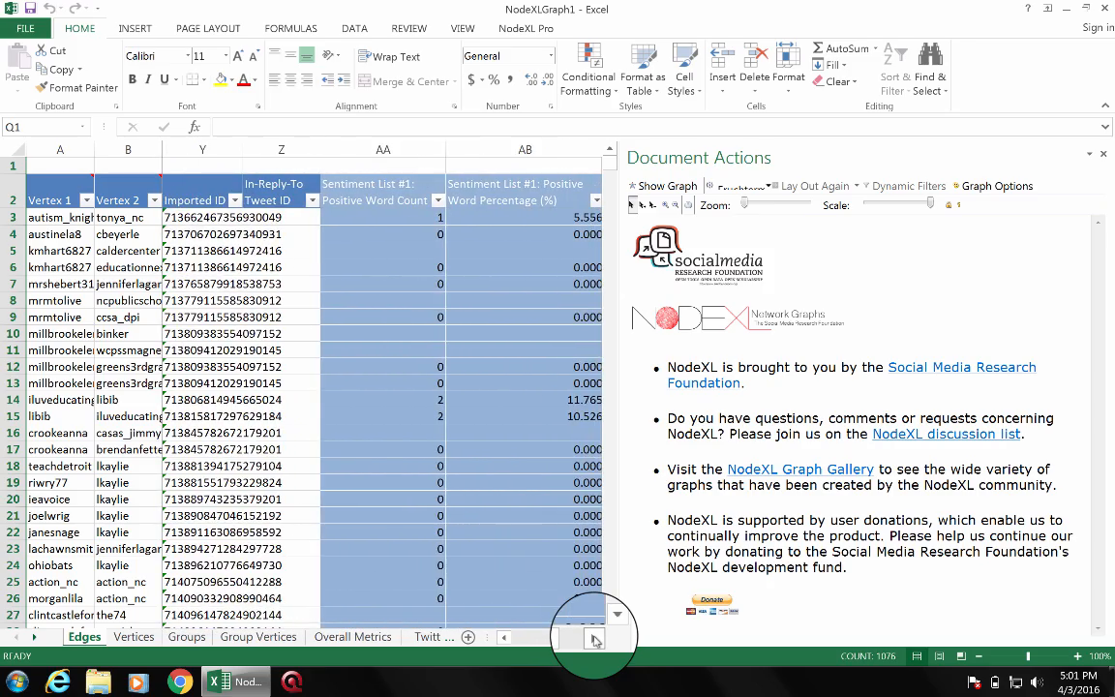
pyautogui.click(594, 639)
pyautogui.click(594, 638)
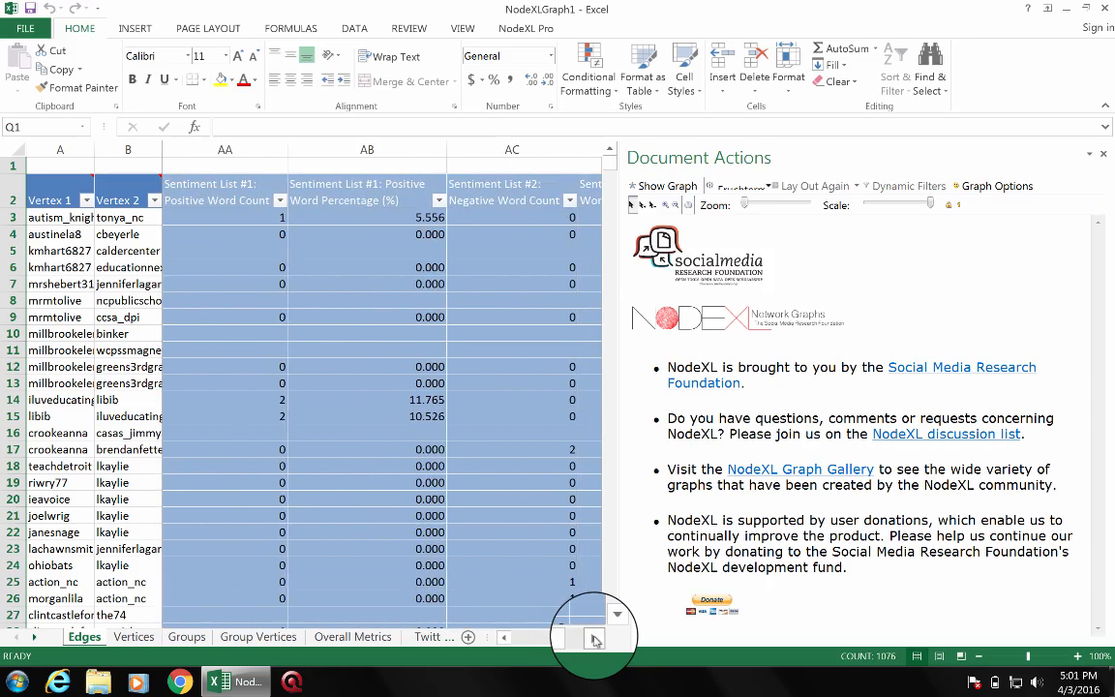
# Compare the Sentiment List #1 Positive Word Count column with the Tweet column in the Edges worksheet.
pyautogui.click(244, 149)
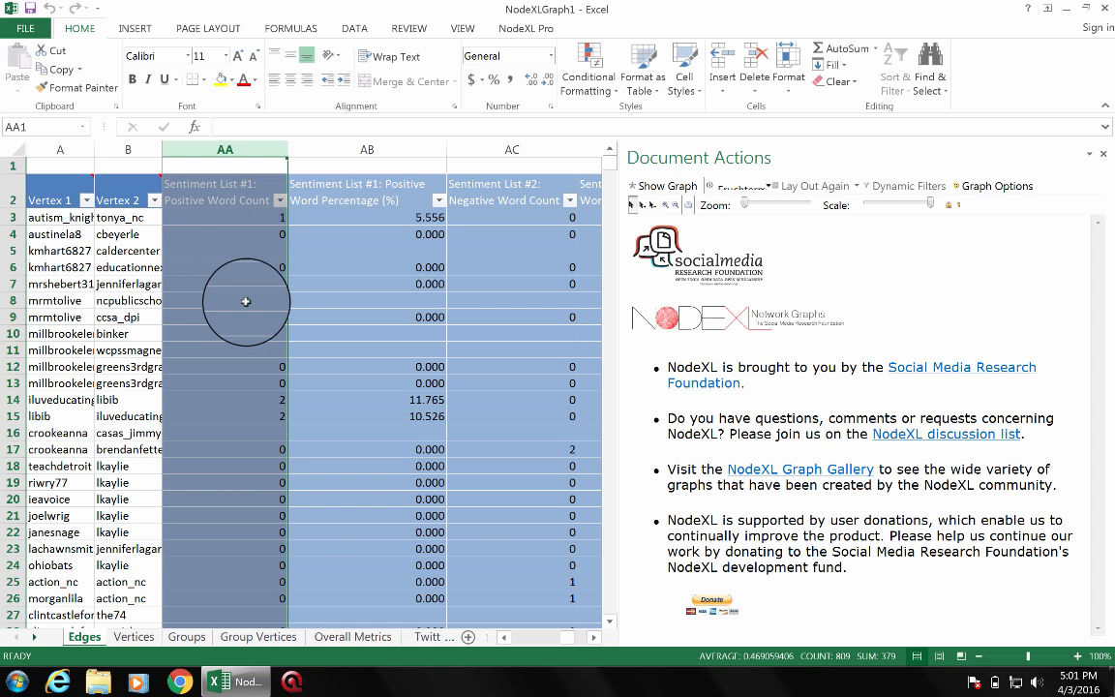
pyautogui.click(503, 636)
pyautogui.moveTo(503, 636); pyautogui.dragTo(503, 637)
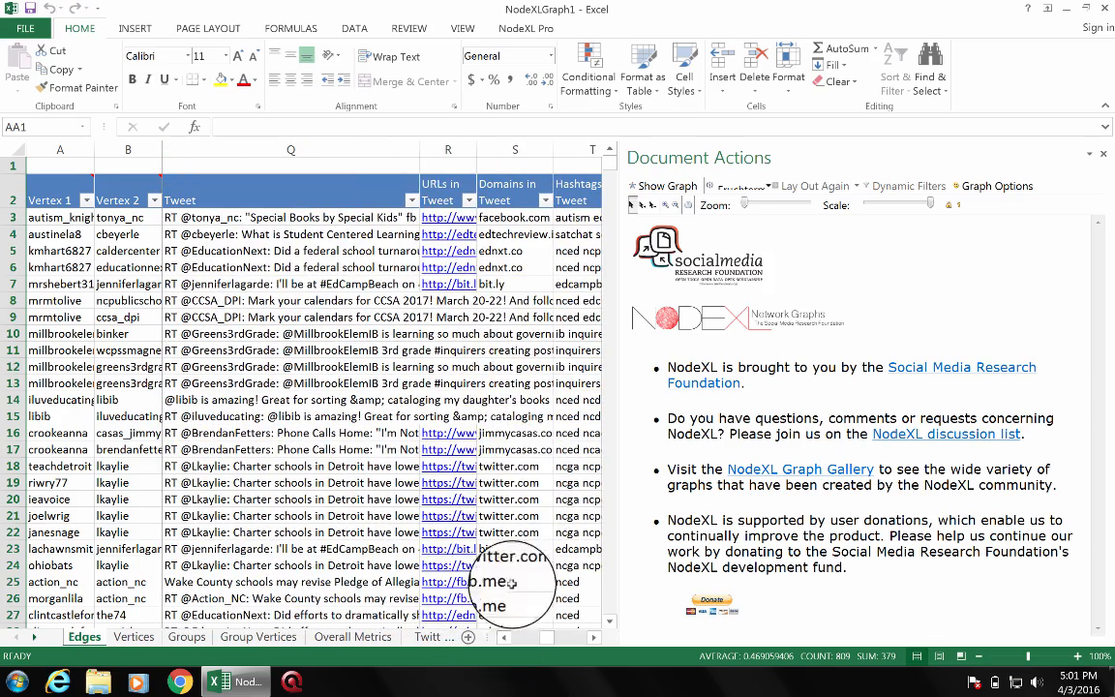
pyautogui.click(368, 149)
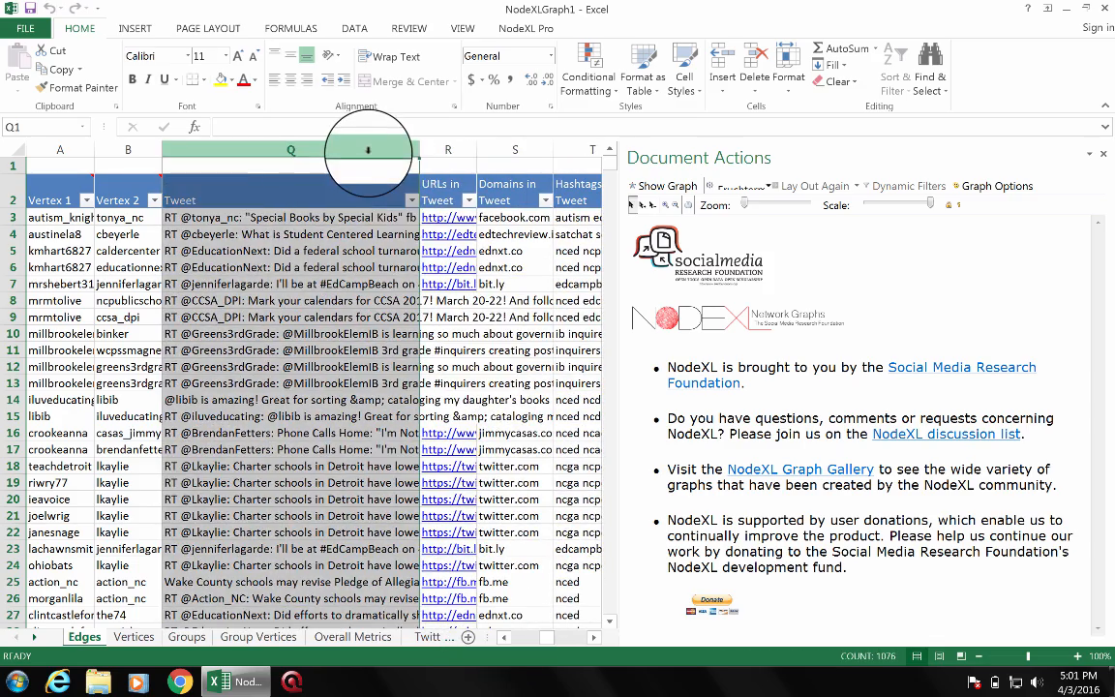
# Follow the first tweet's row from the Tweet column across to its Sentiment List #1 Positive Word Count value.
pyautogui.click(372, 219)
pyautogui.press('Right')
pyautogui.press('Right')
pyautogui.press('Right')
pyautogui.press('Right')
pyautogui.press('Right')
pyautogui.press('Right')
pyautogui.press('Right')
pyautogui.press('Right')
pyautogui.press('Right')
pyautogui.press('Right')
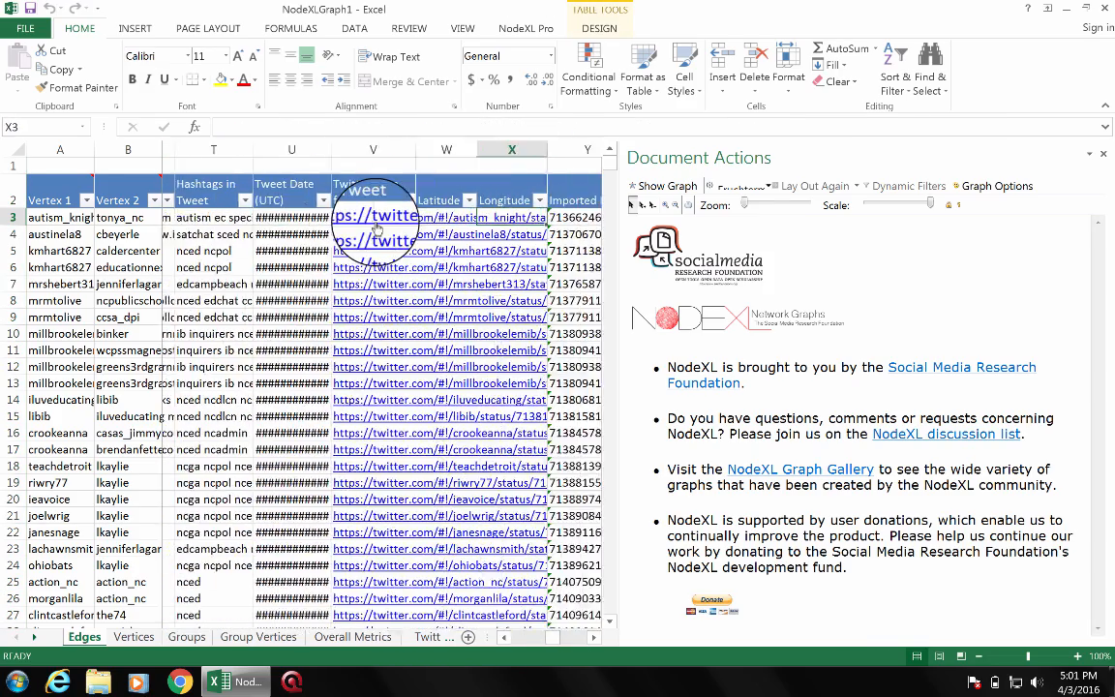
pyautogui.press('Right')
pyautogui.press('Right')
pyautogui.press('Left')
pyautogui.press('Left')
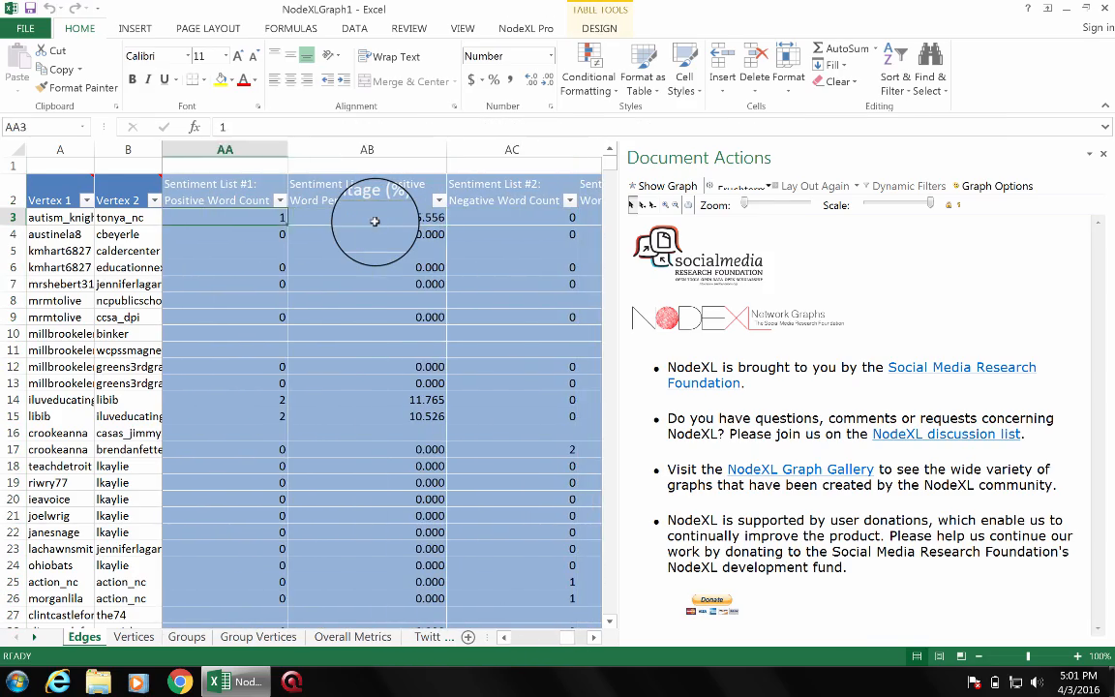
# Examine the first tweet's positive and negative word counts and percentages, then check the positive values in the rows below.
pyautogui.press('Right')
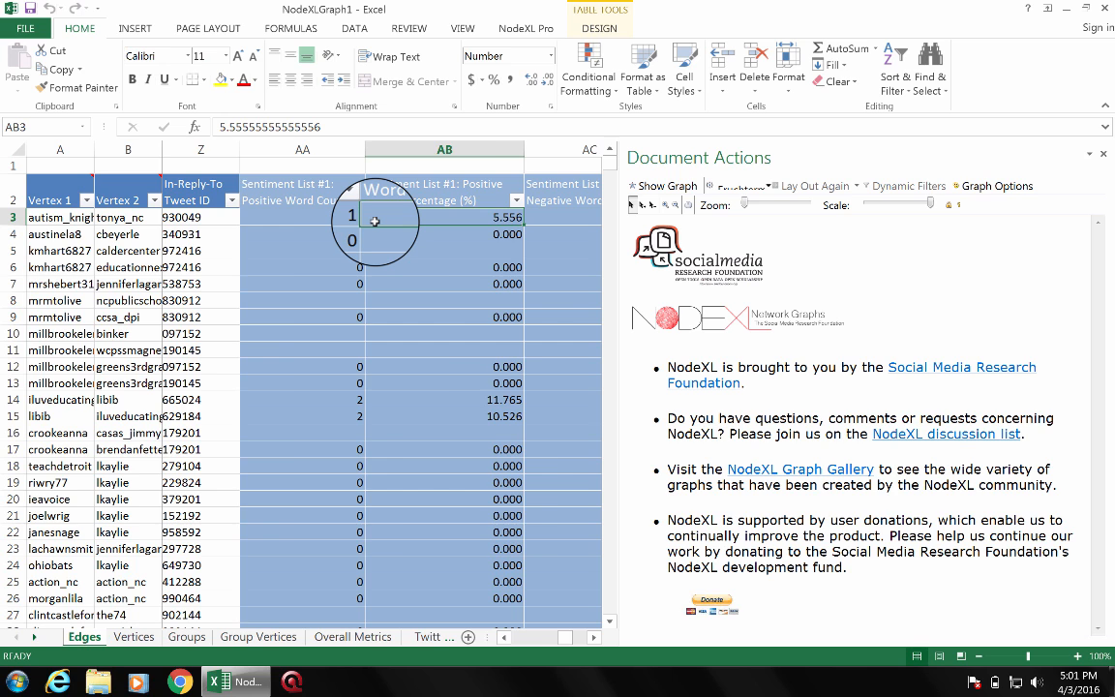
pyautogui.press('Right')
pyautogui.press('Right')
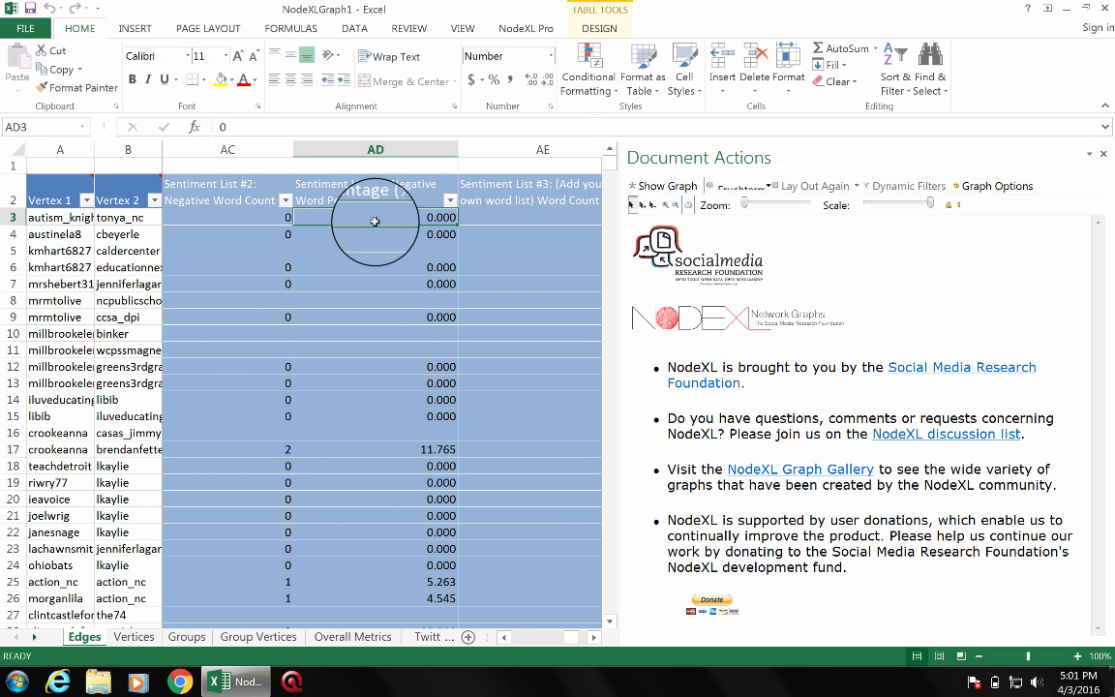
pyautogui.press('Left')
pyautogui.press('Left')
pyautogui.press('Left')
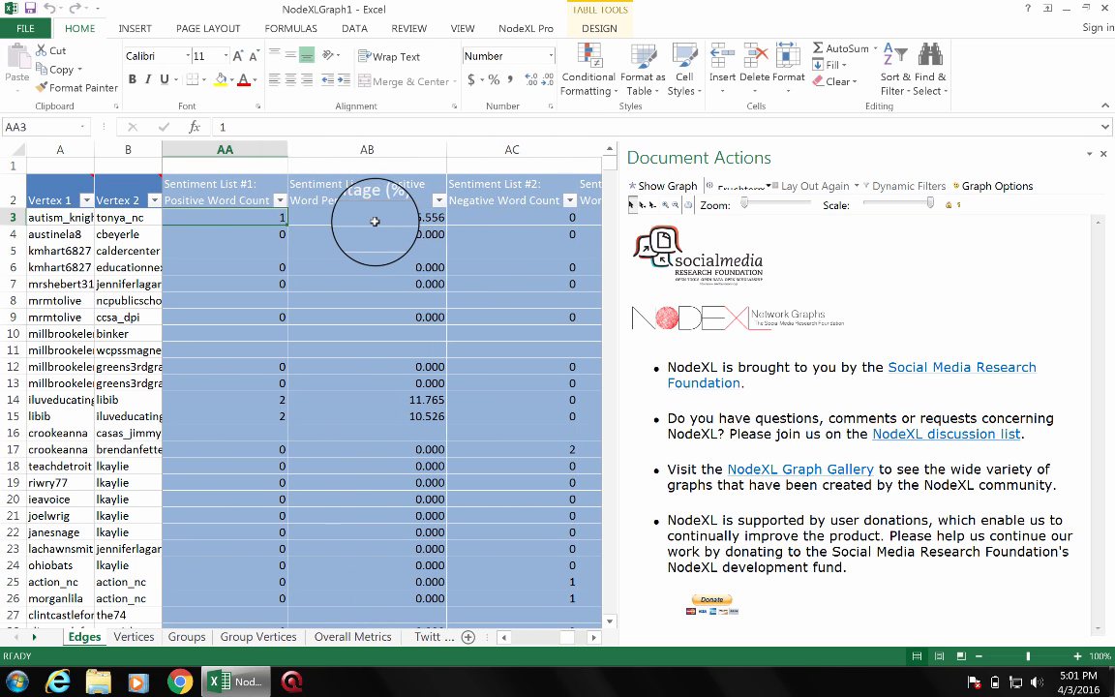
pyautogui.scroll(-5, 349, 336)
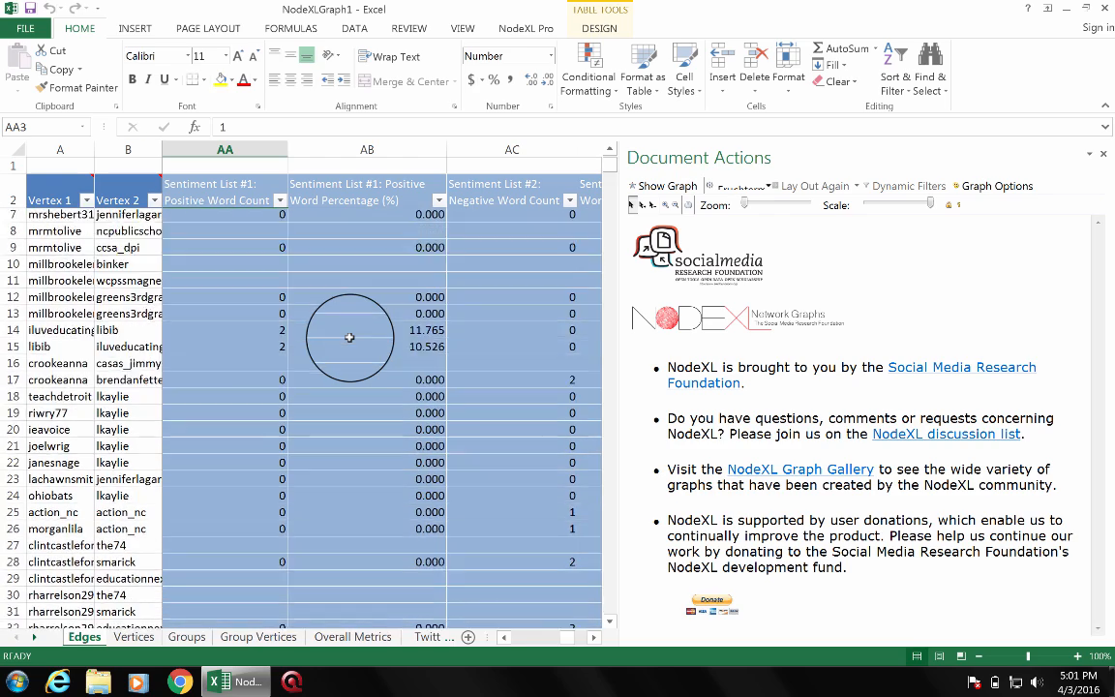
pyautogui.scroll(5, 349, 337)
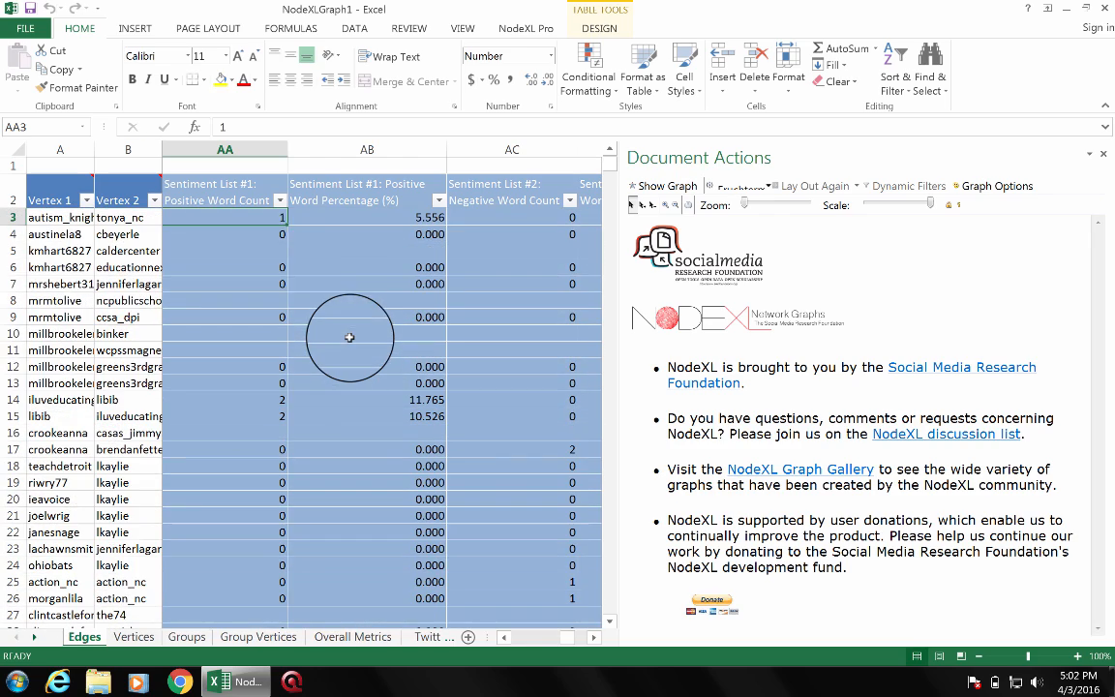
# Sort the edges by Sentiment List #2 Negative Word Count from largest to smallest and review the negative percentage and List #3 columns.
pyautogui.click(279, 199)
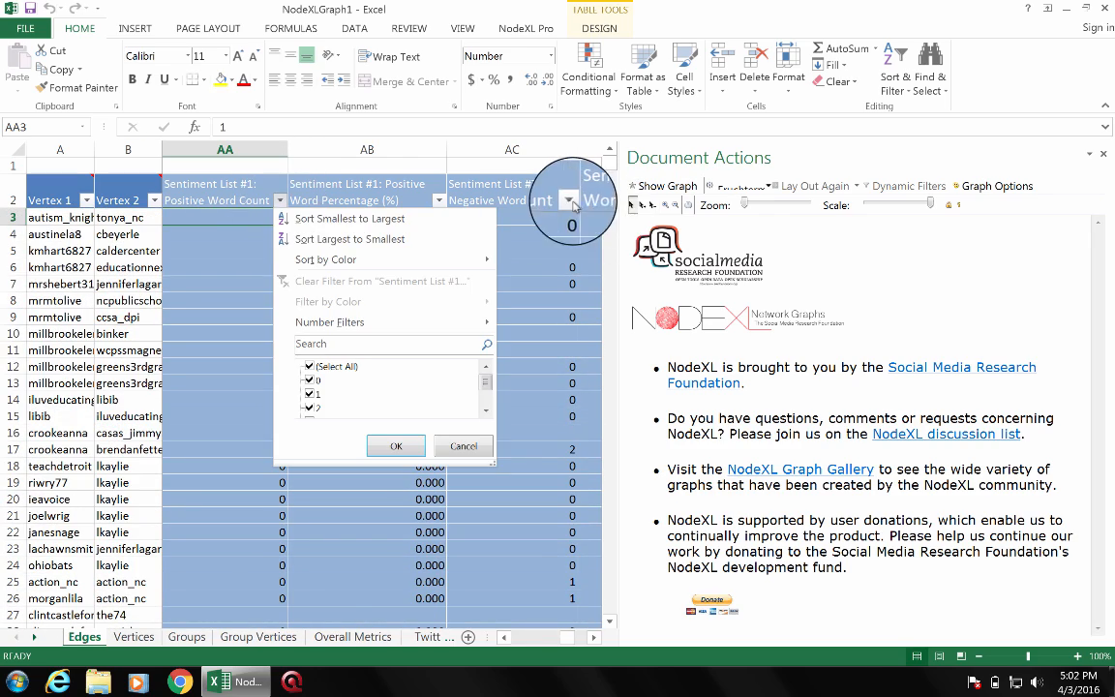
pyautogui.click(571, 201)
pyautogui.click(571, 202)
pyautogui.click(590, 239)
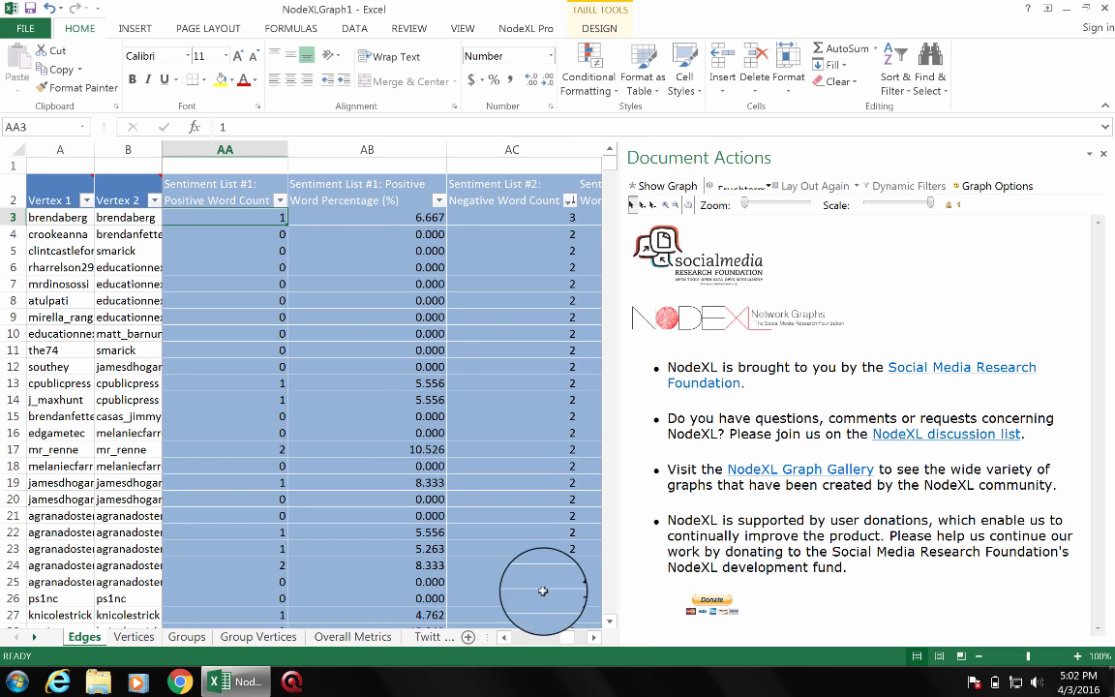
pyautogui.click(594, 637)
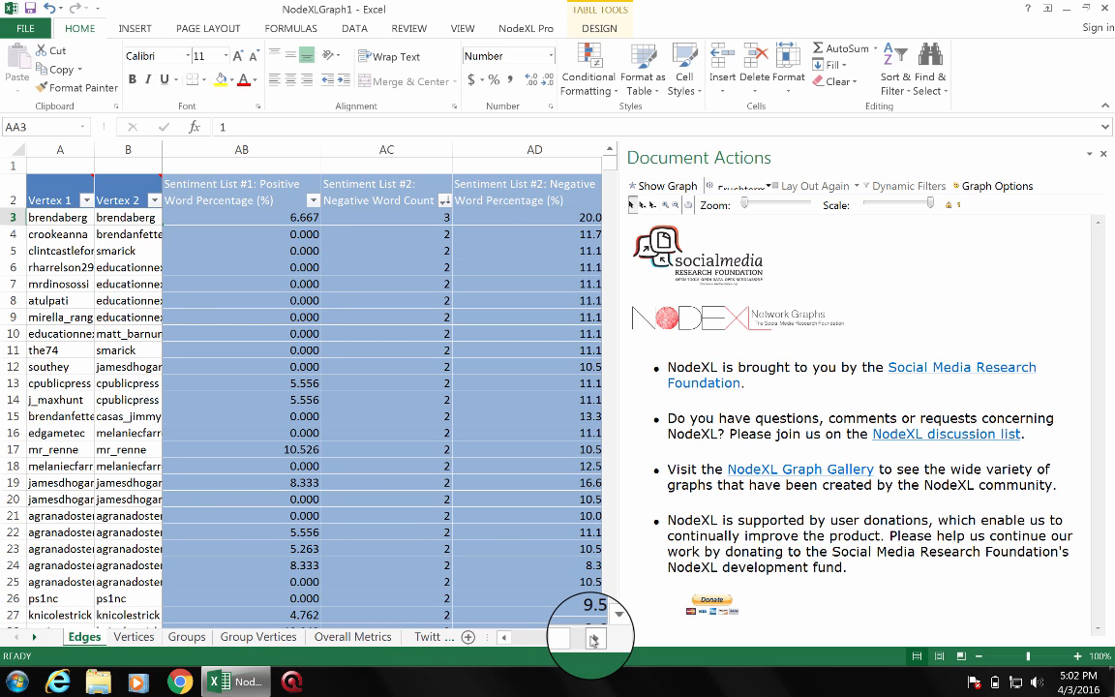
pyautogui.click(594, 639)
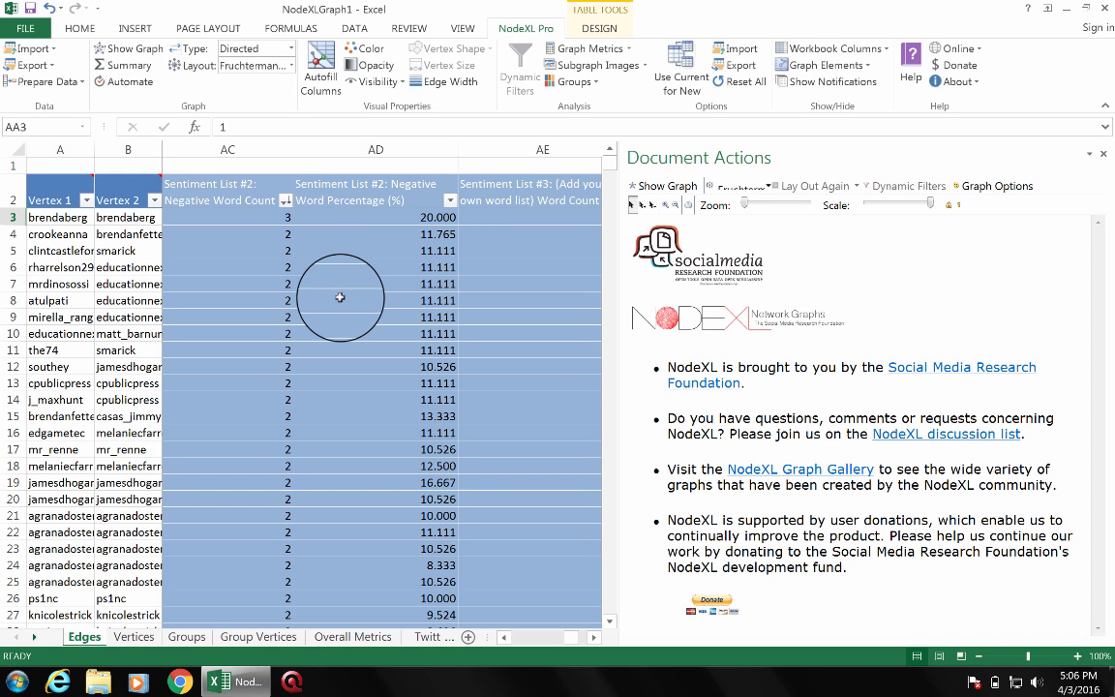
pyautogui.click(596, 638)
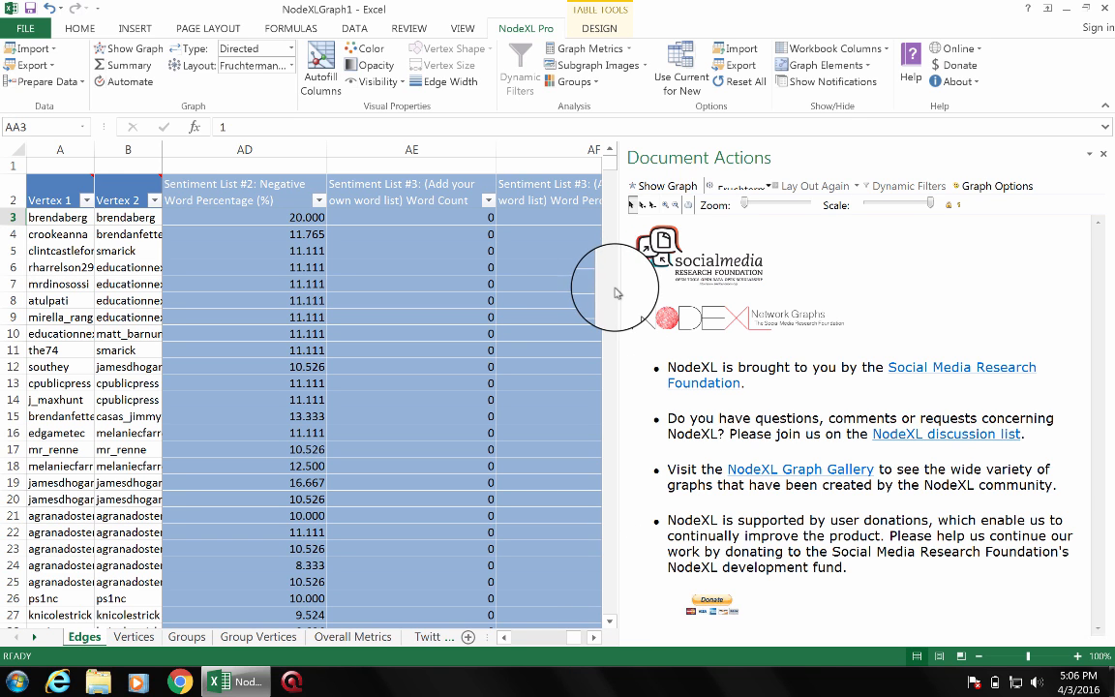
# Widen the graph pane beside the worksheet and show the network graph in it.
pyautogui.moveTo(618, 287); pyautogui.dragTo(572, 286)
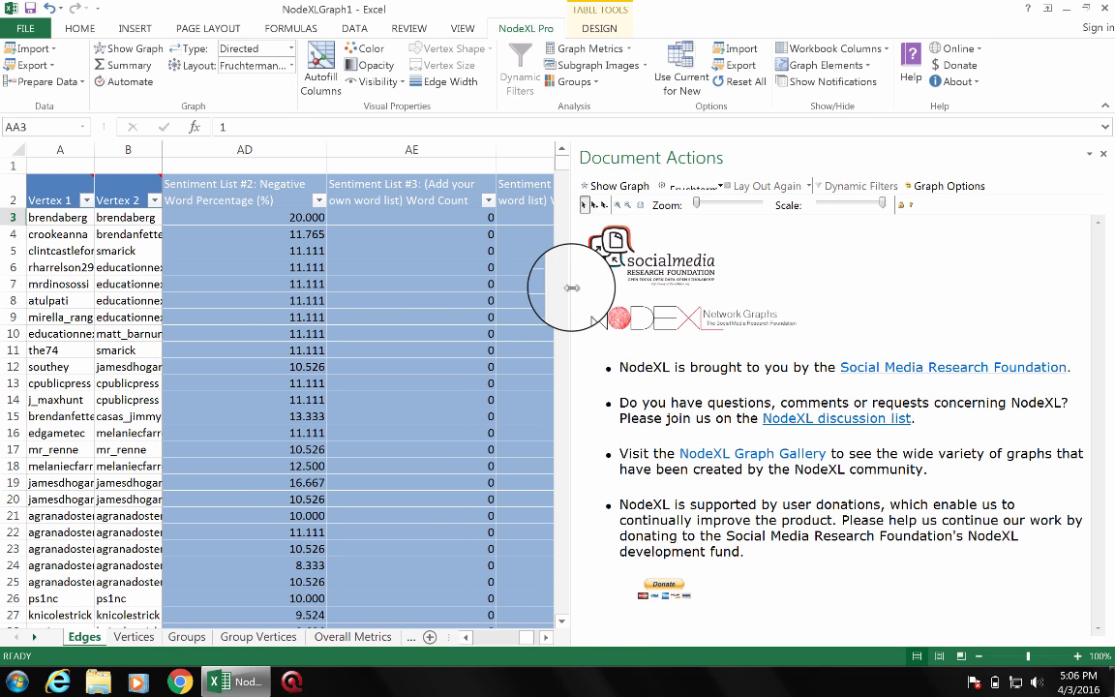
pyautogui.click(620, 186)
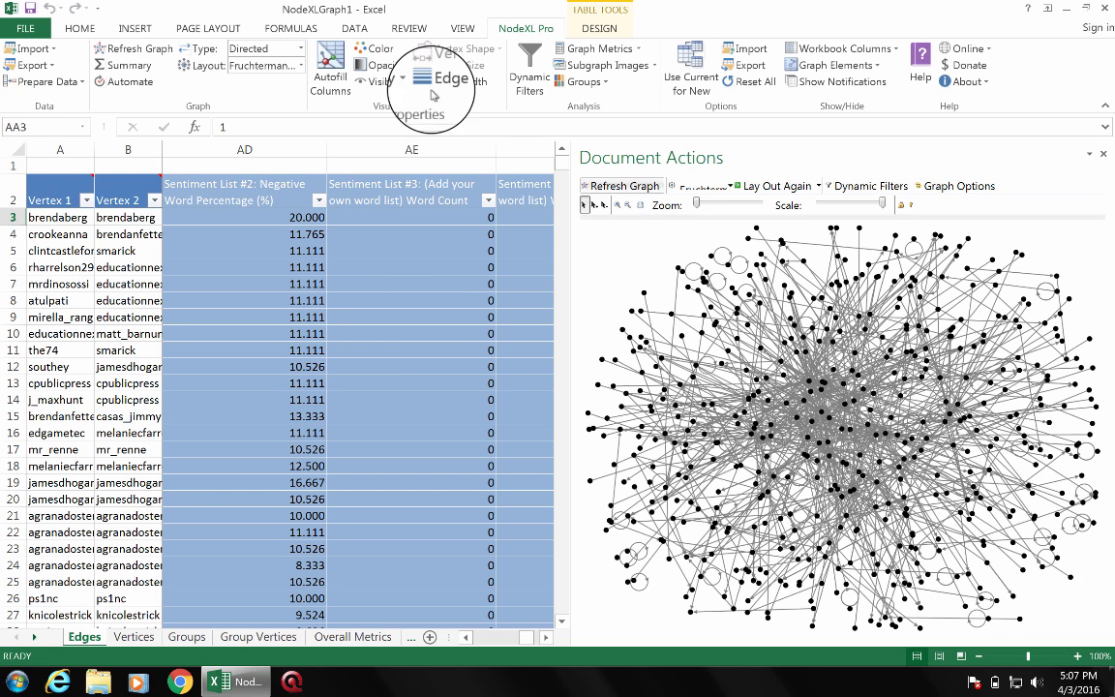
# Open Autofill Columns and set the Edge Color source to Sentiment List #1: Positive Word Percentage (%).
pyautogui.click(329, 60)
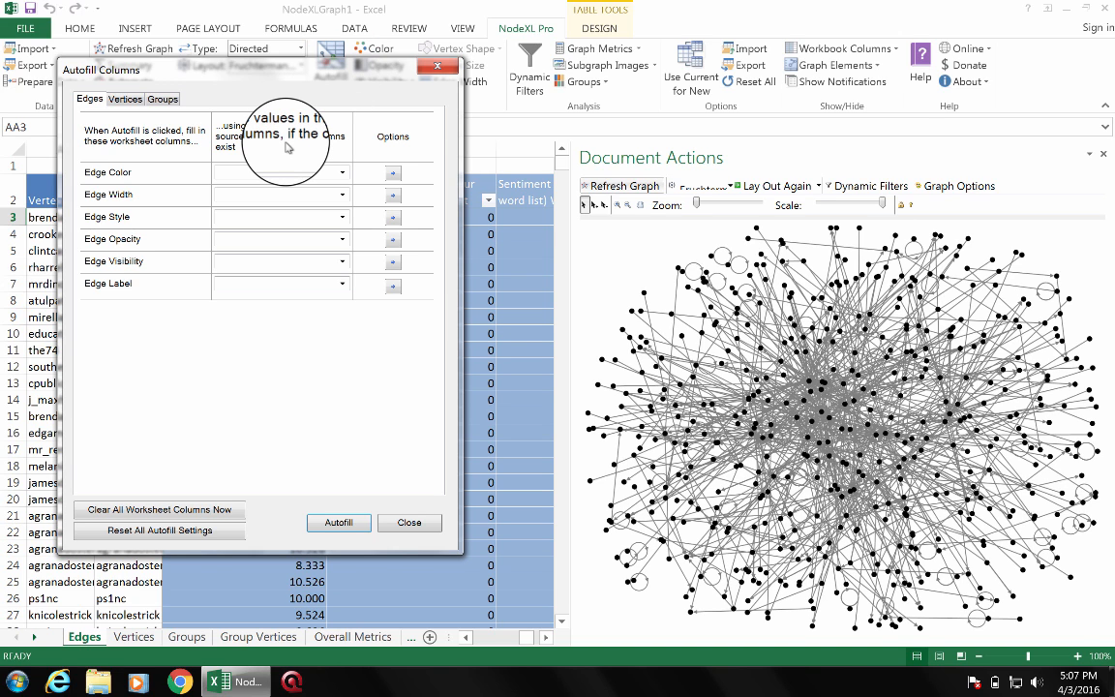
pyautogui.moveTo(282, 78); pyautogui.dragTo(340, 89)
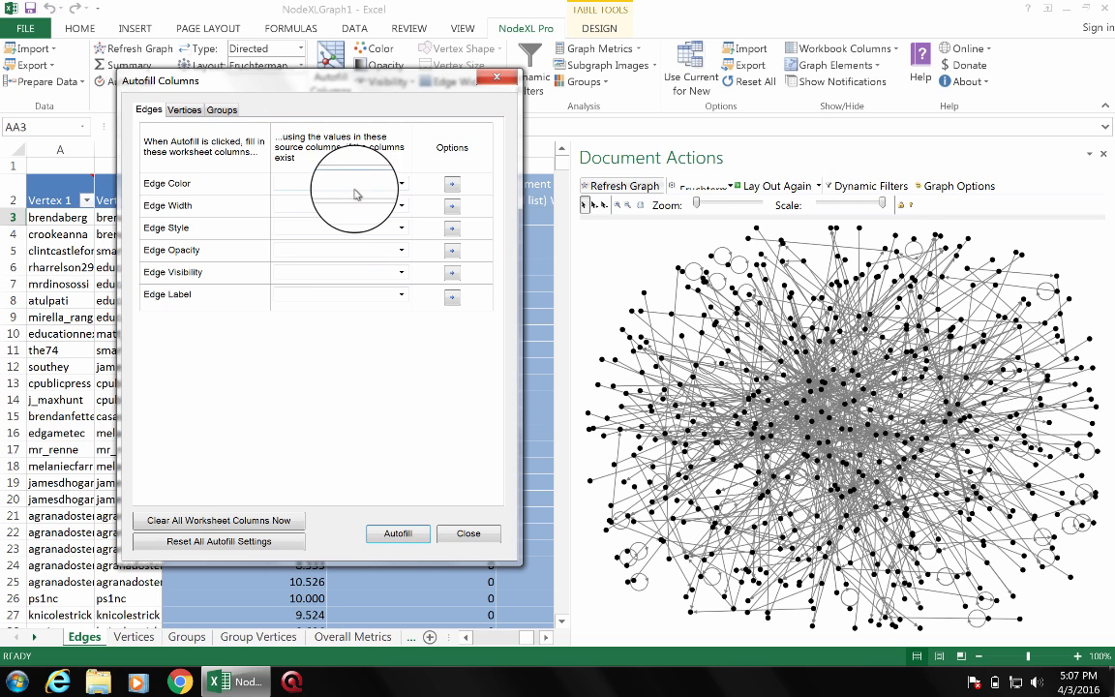
pyautogui.click(402, 184)
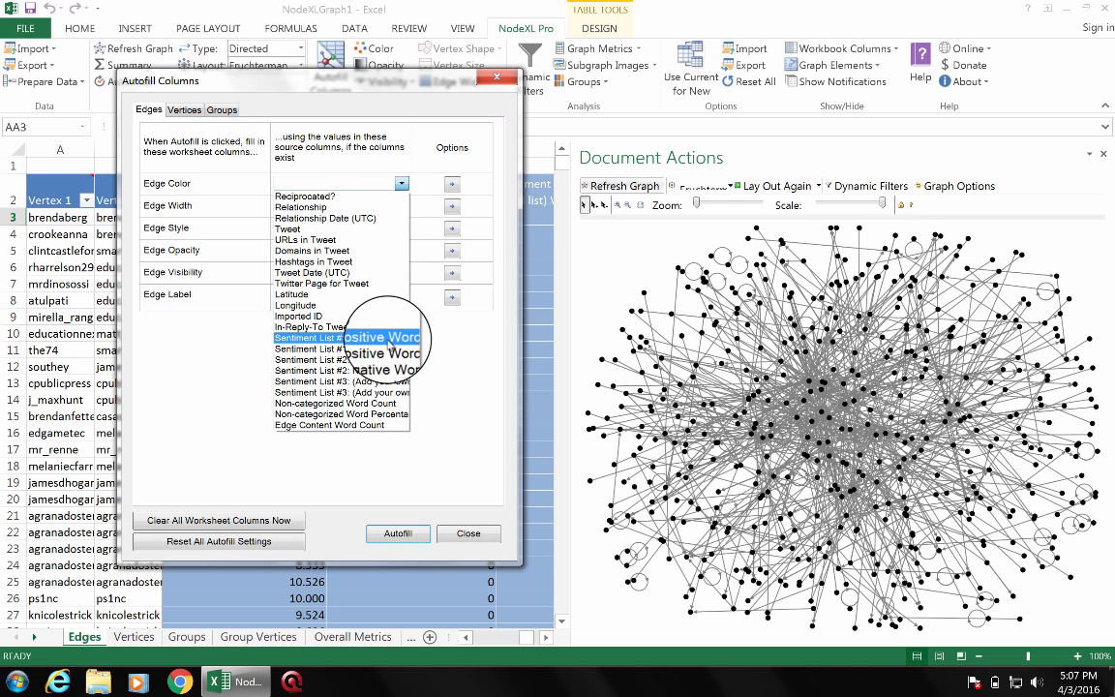
pyautogui.click(377, 350)
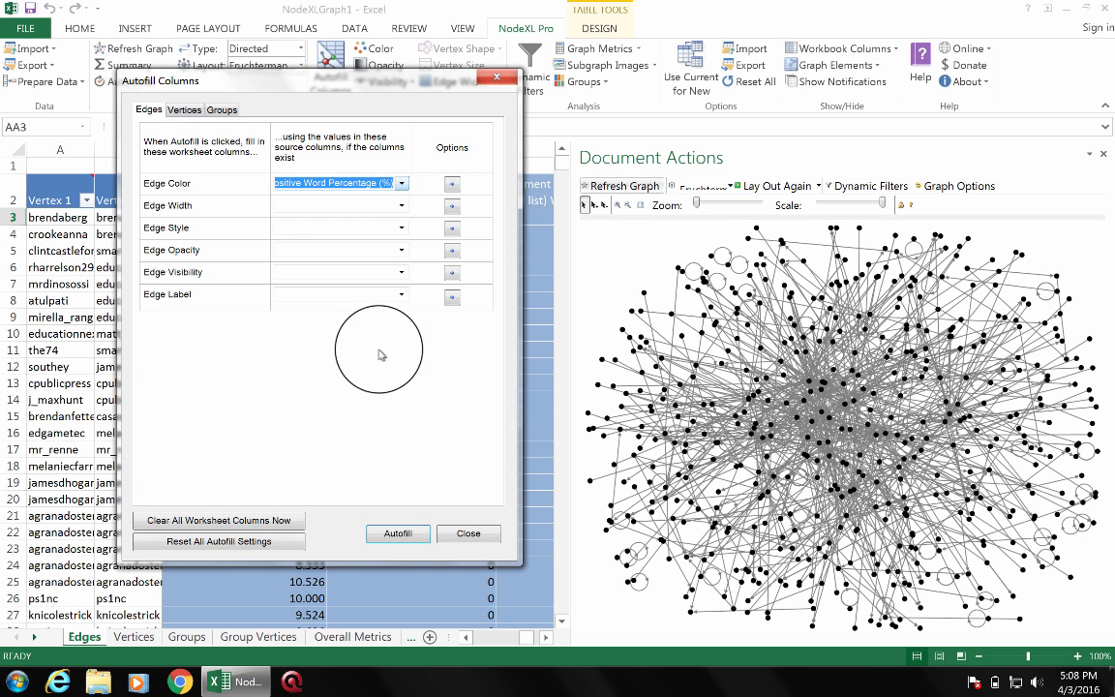
# In the Edge Color options, map the largest number in the source column to bright green.
pyautogui.click(452, 183)
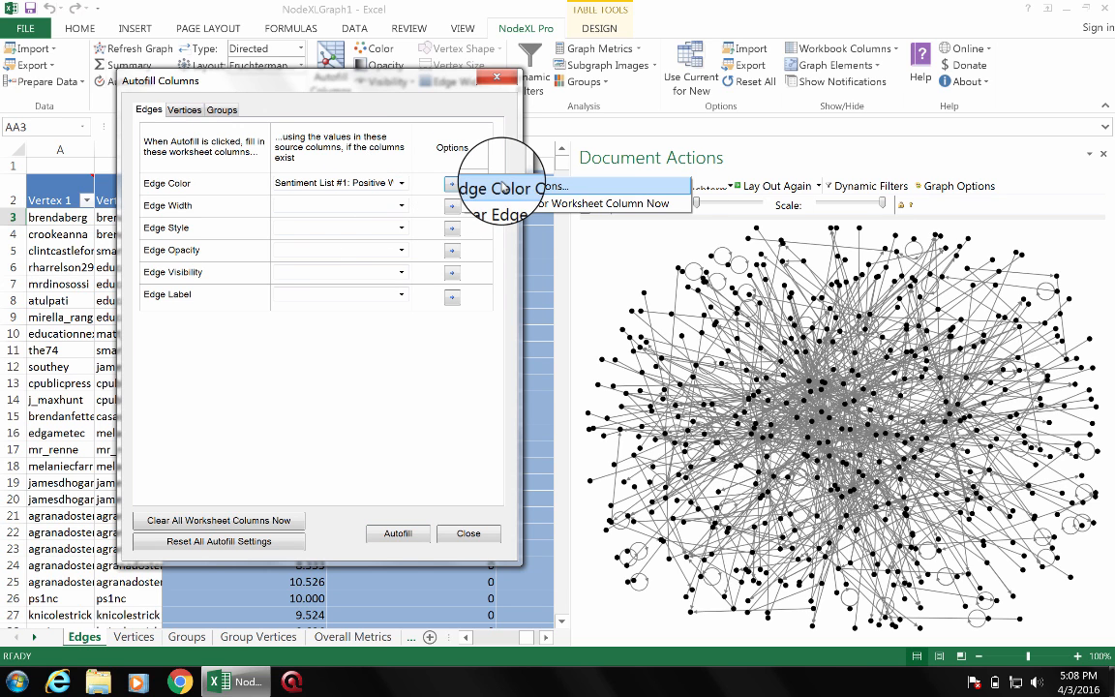
pyautogui.click(503, 187)
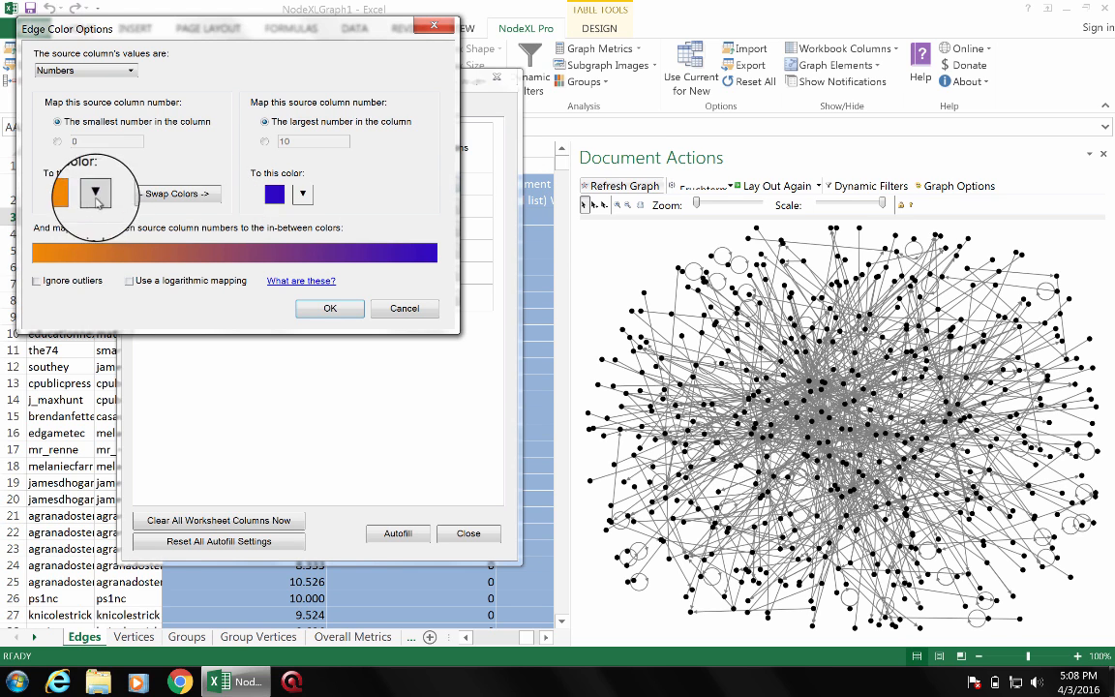
pyautogui.click(302, 194)
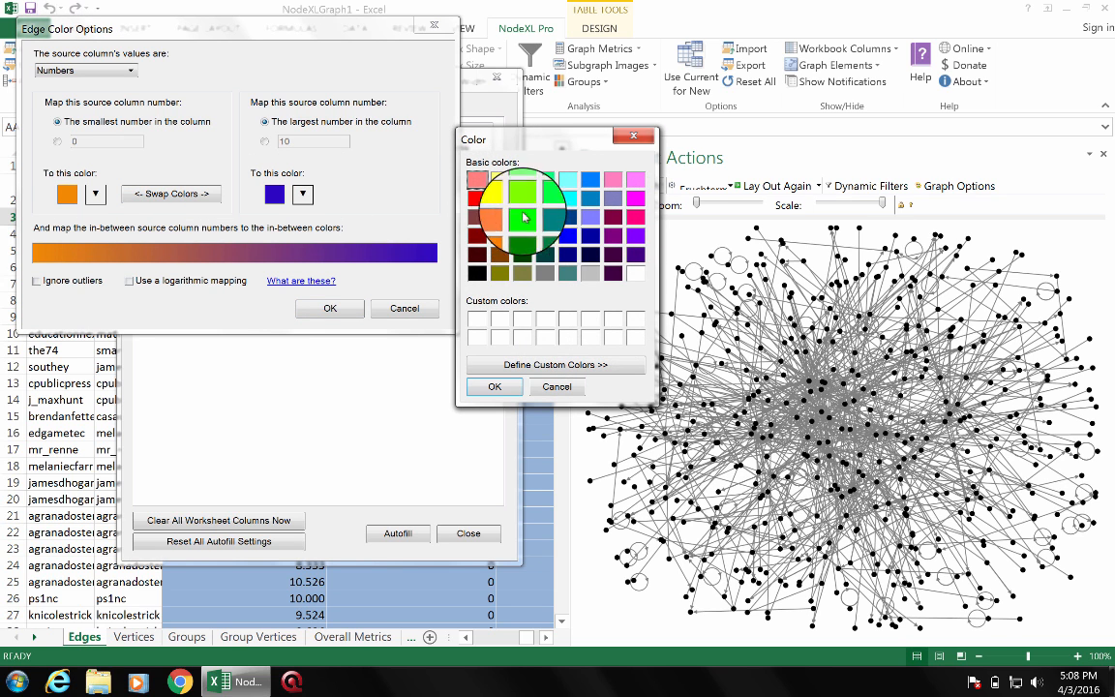
pyautogui.click(523, 216)
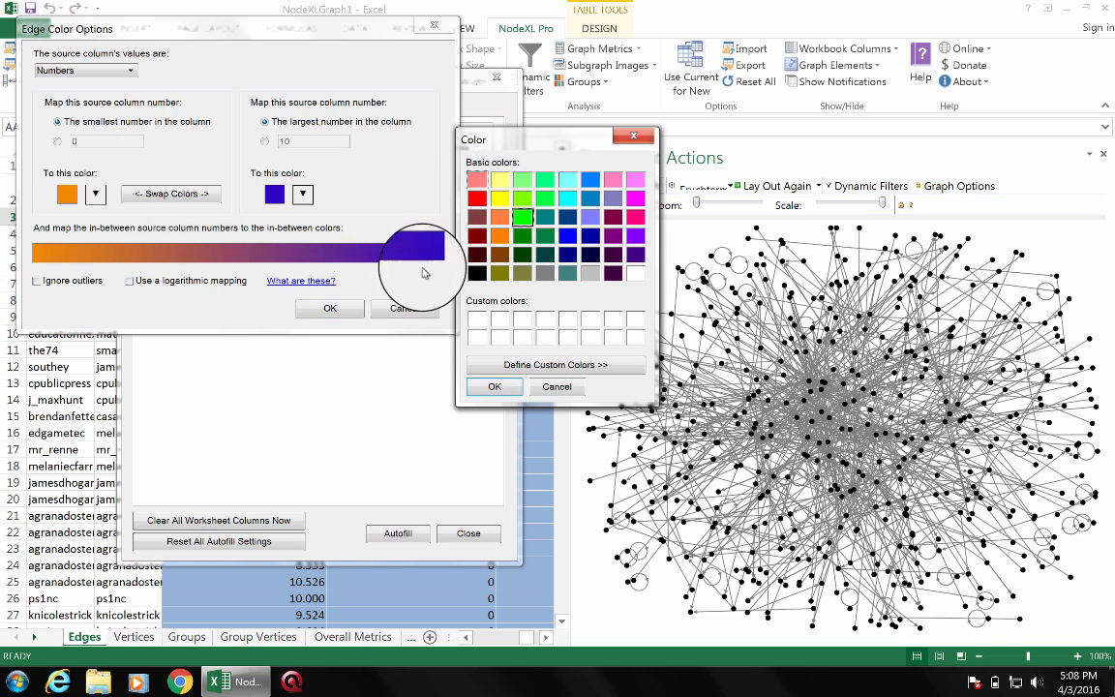
pyautogui.click(491, 386)
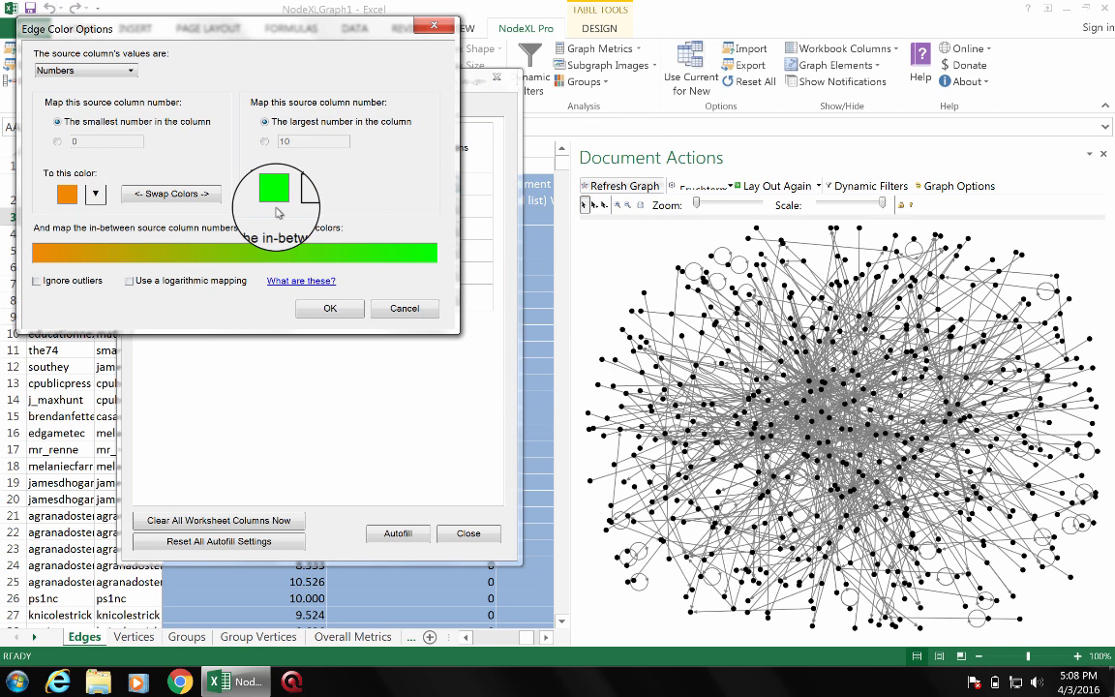
# Map the smallest number in the source column to black, accept the Edge Color options and run Autofill.
pyautogui.click(96, 194)
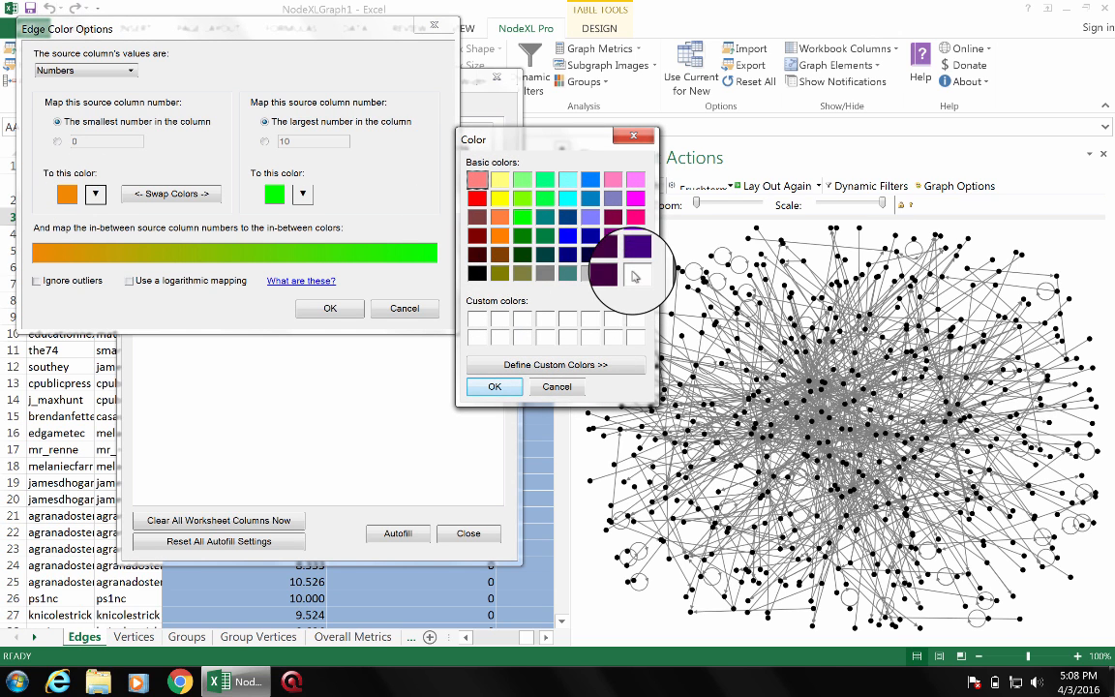
pyautogui.click(477, 273)
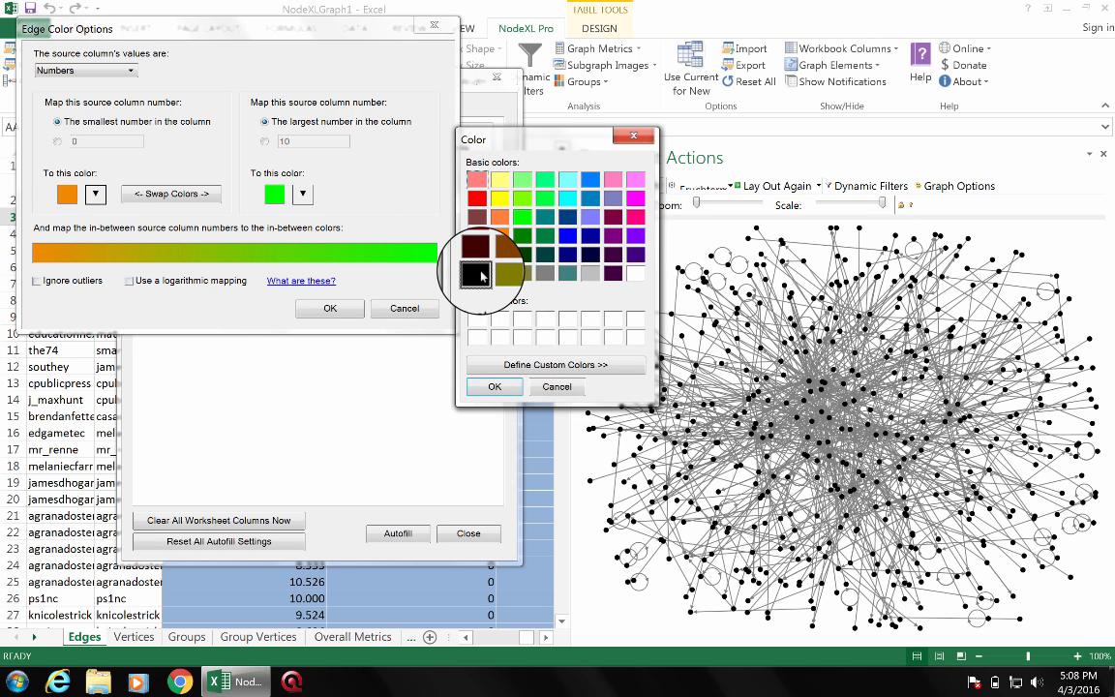
pyautogui.click(495, 387)
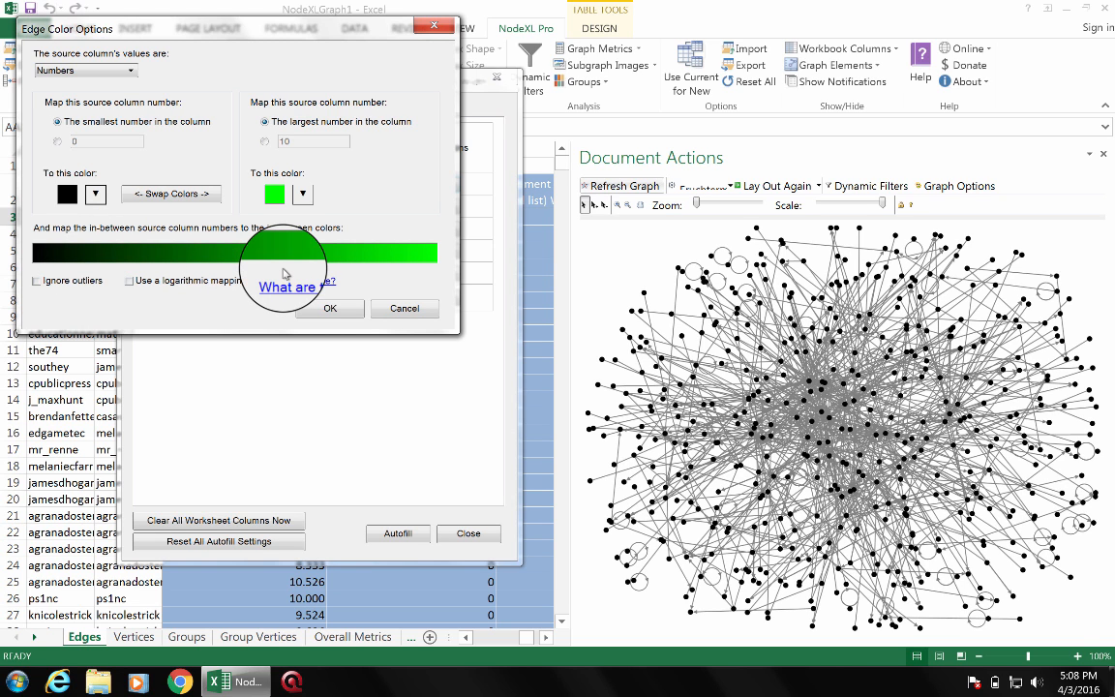
pyautogui.click(330, 308)
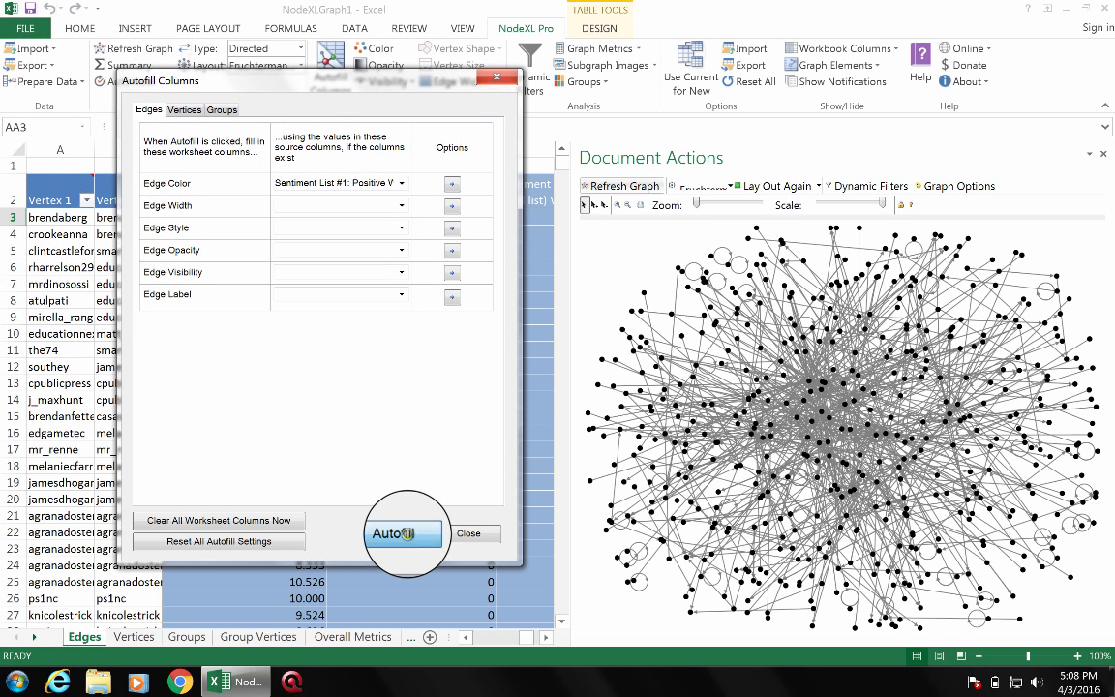
pyautogui.click(404, 533)
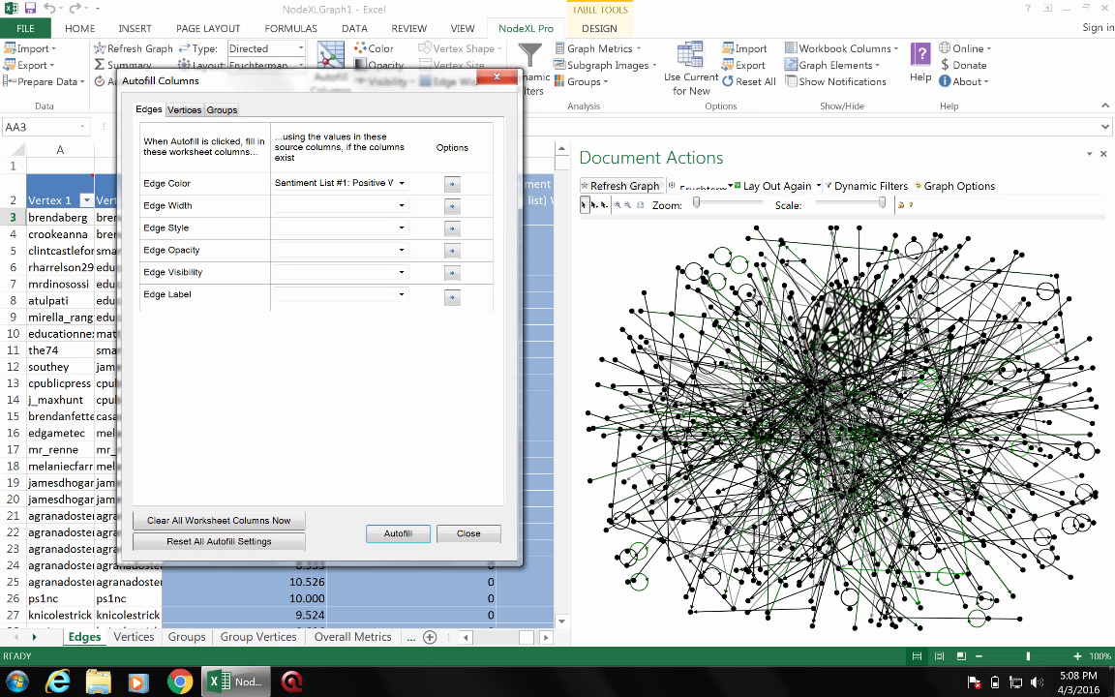
# Switch the graph layout to Harel-Koren and refresh the graph.
pyautogui.click(731, 190)
pyautogui.click(733, 212)
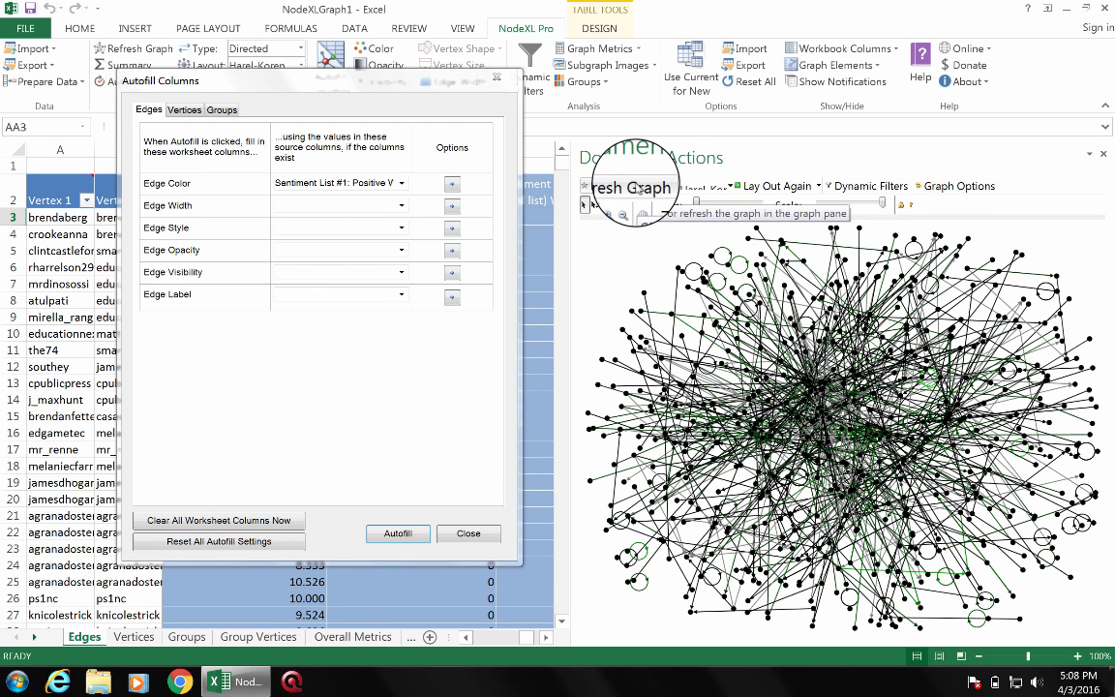
pyautogui.click(631, 187)
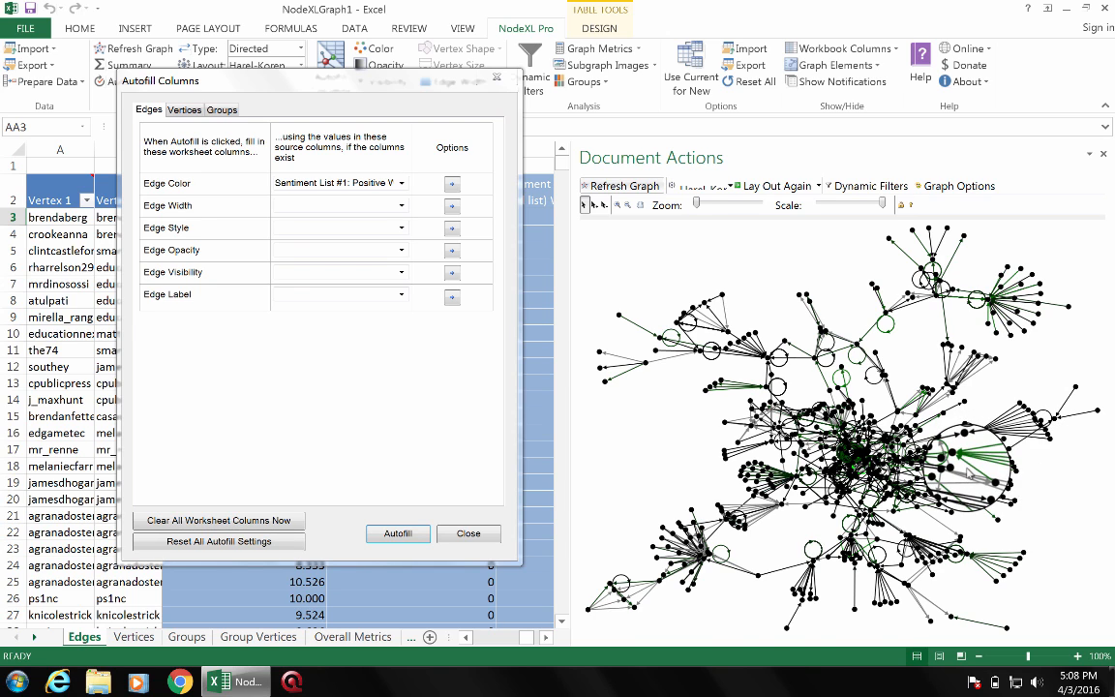
# Select the hub vertex of the fan of green edges near the graph's dense centre to inspect its connections.
pyautogui.scroll(5, 968, 472)
pyautogui.scroll(2, 967, 472)
pyautogui.scroll(-5, 967, 472)
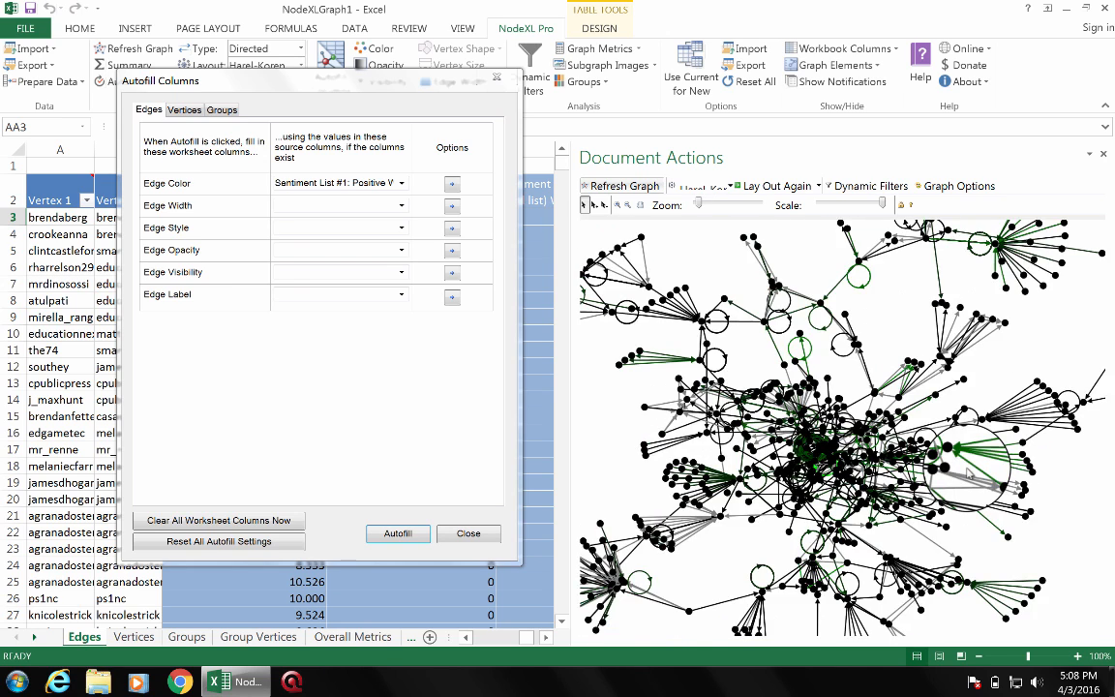
pyautogui.scroll(5, 967, 473)
pyautogui.click(907, 405)
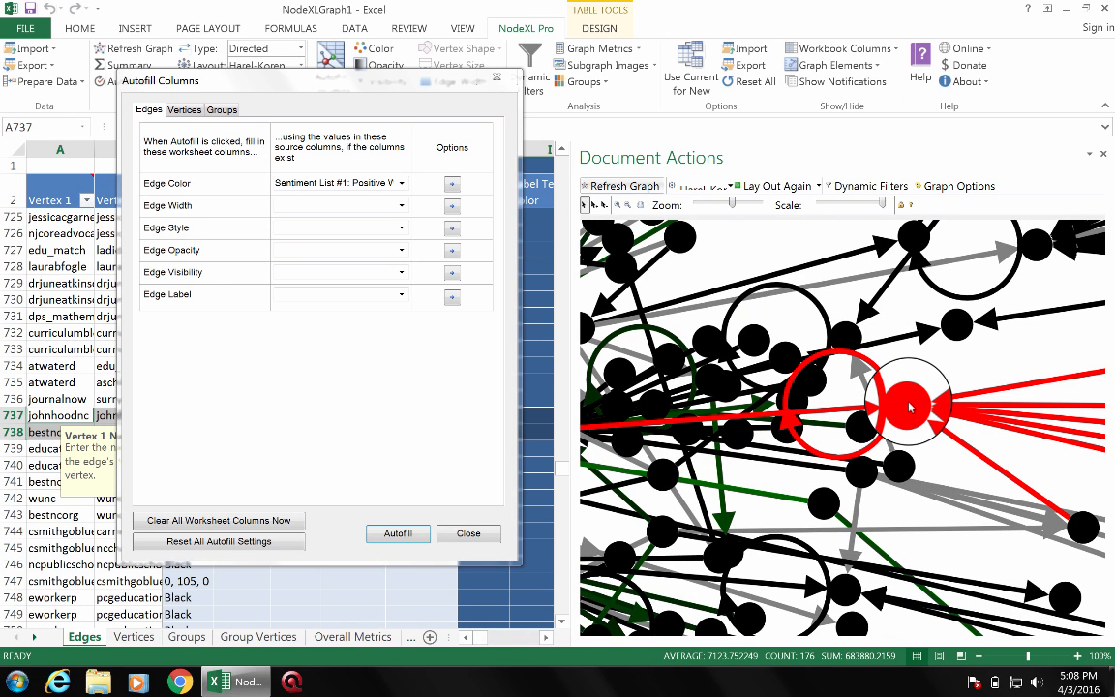
# Clear the vertex selection and examine how the green positive-sentiment edges spread across the whole network graph.
pyautogui.click(924, 453)
pyautogui.scroll(-1, 927, 449)
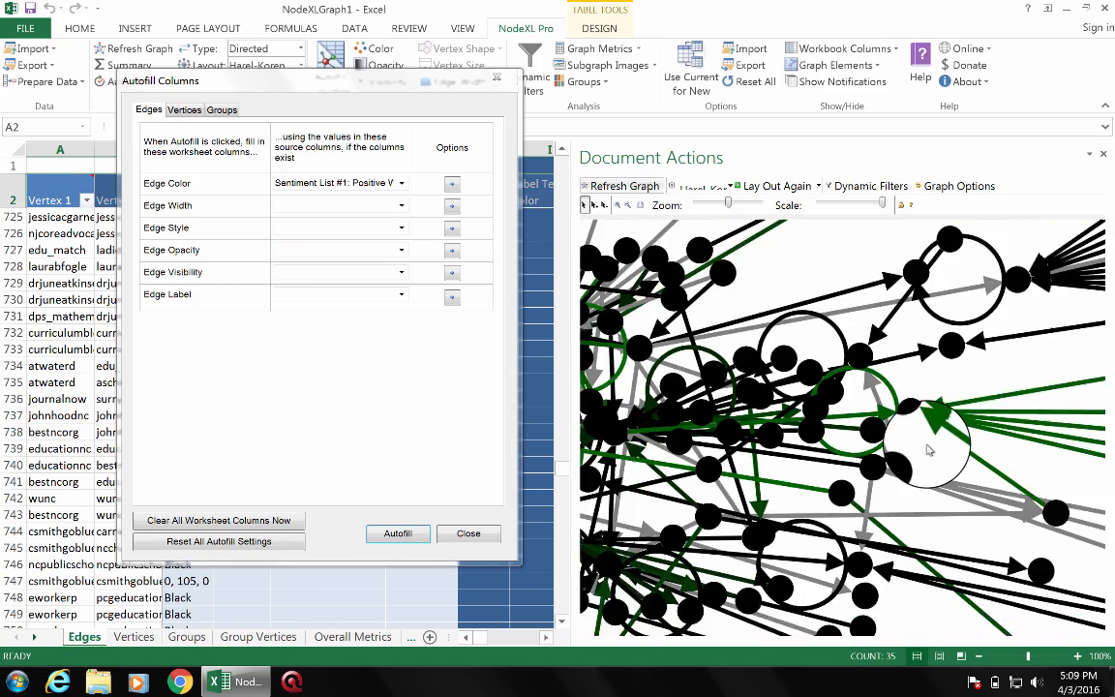
pyautogui.scroll(-3, 927, 449)
pyautogui.scroll(2, 927, 449)
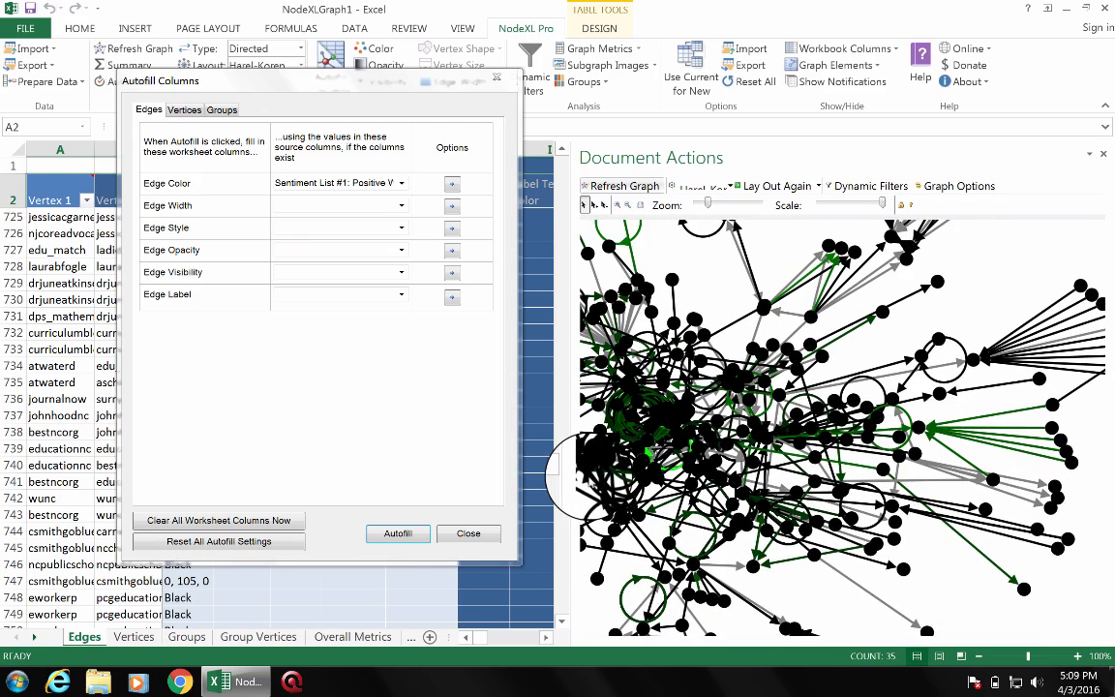
pyautogui.moveTo(693, 428); pyautogui.dragTo(811, 455)
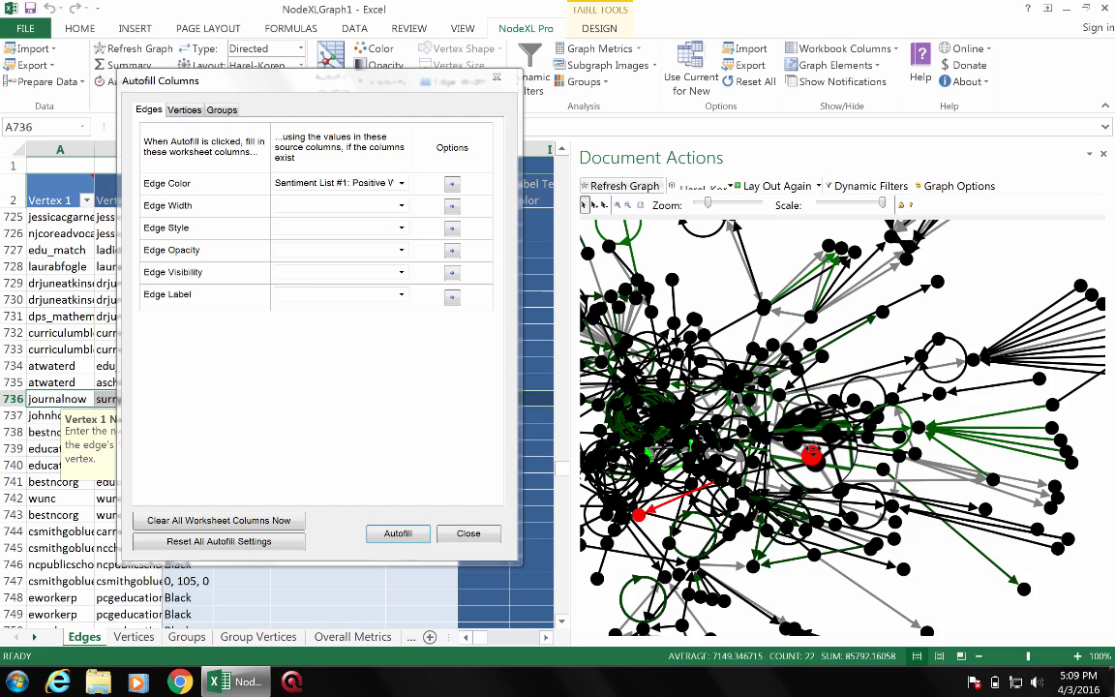
pyautogui.scroll(-3, 674, 378)
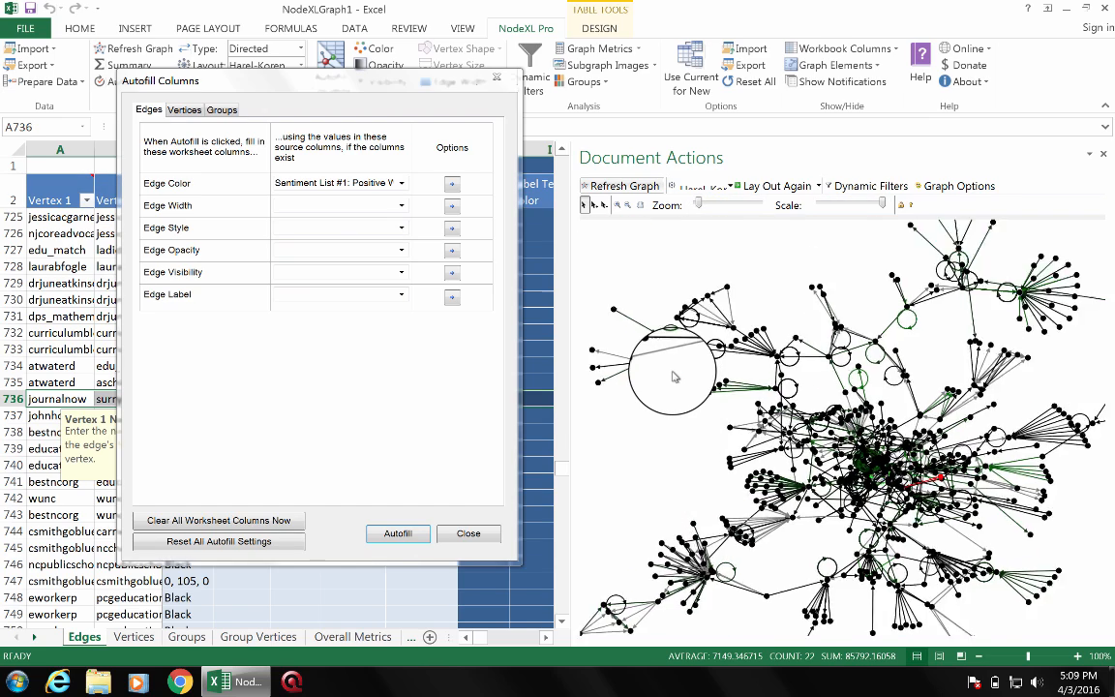
pyautogui.scroll(3, 675, 377)
pyautogui.scroll(-3, 674, 377)
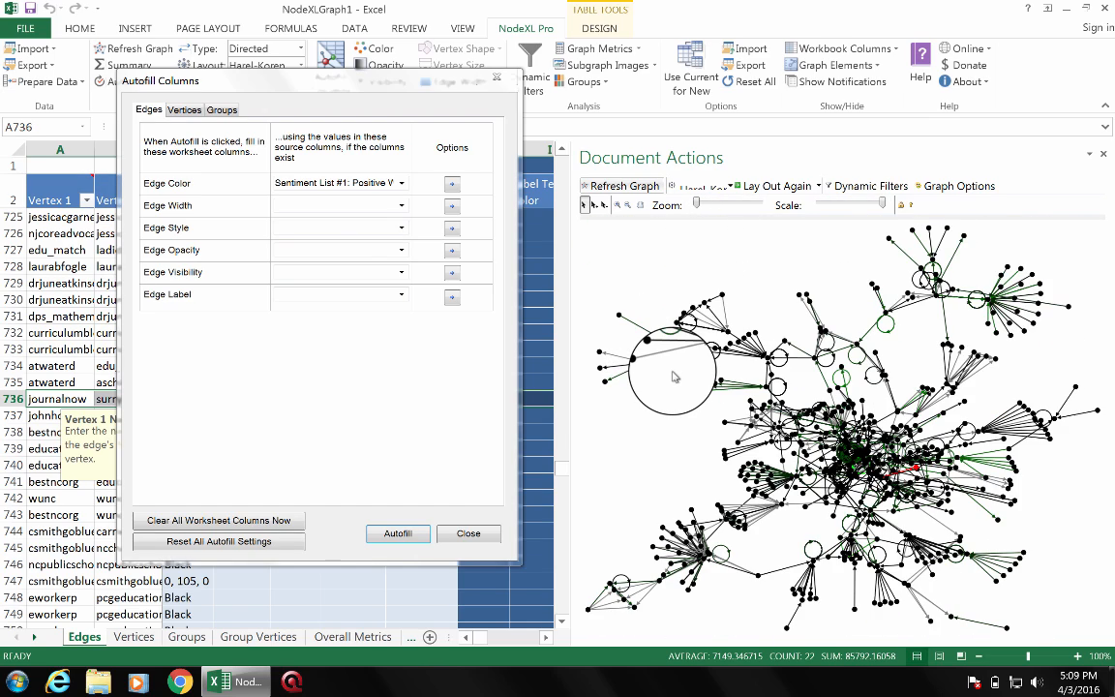
# Base Edge Color on Sentiment List #2: Negative Word Percentage (%), map the largest number to red, accept the options and run Autofill.
pyautogui.click(402, 183)
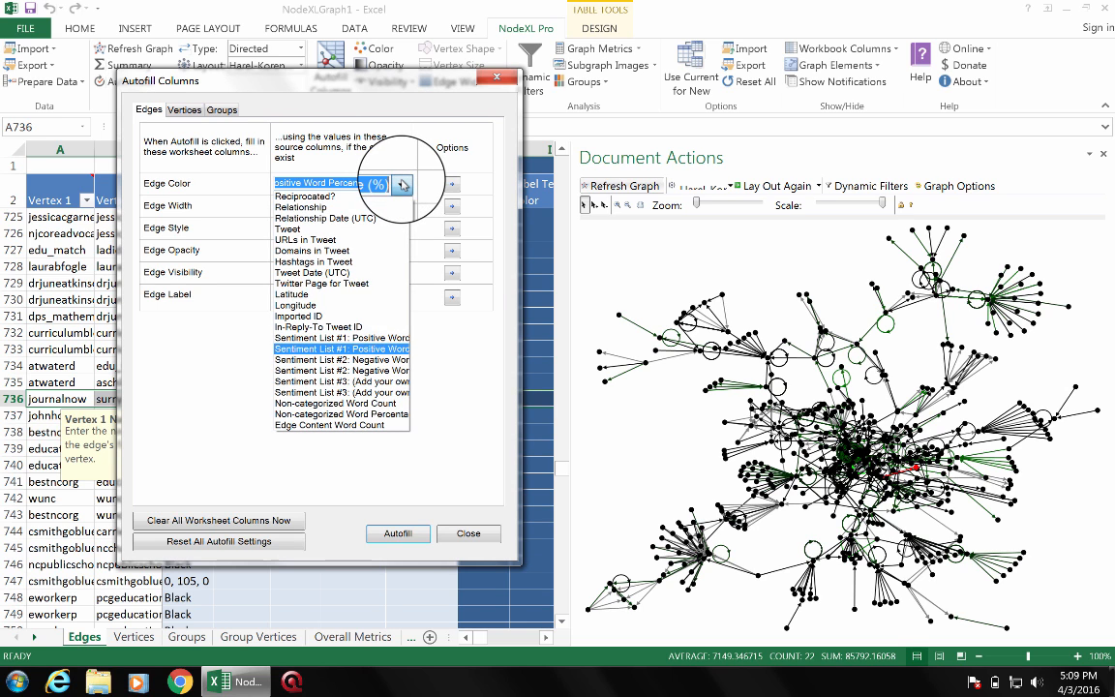
pyautogui.click(379, 371)
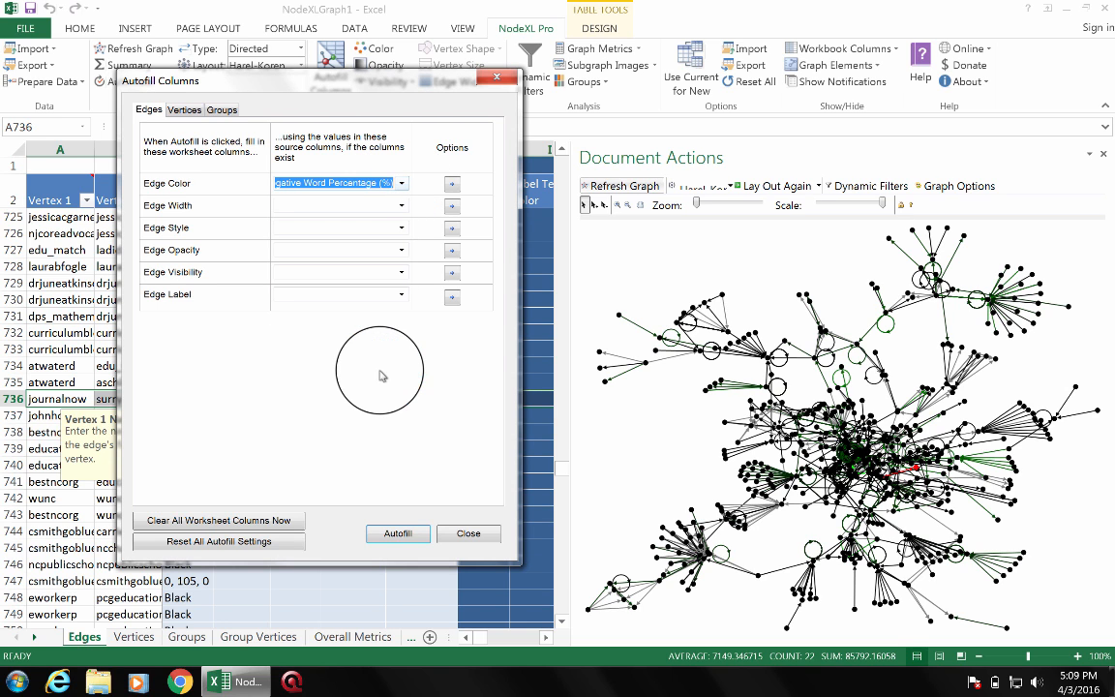
pyautogui.click(452, 183)
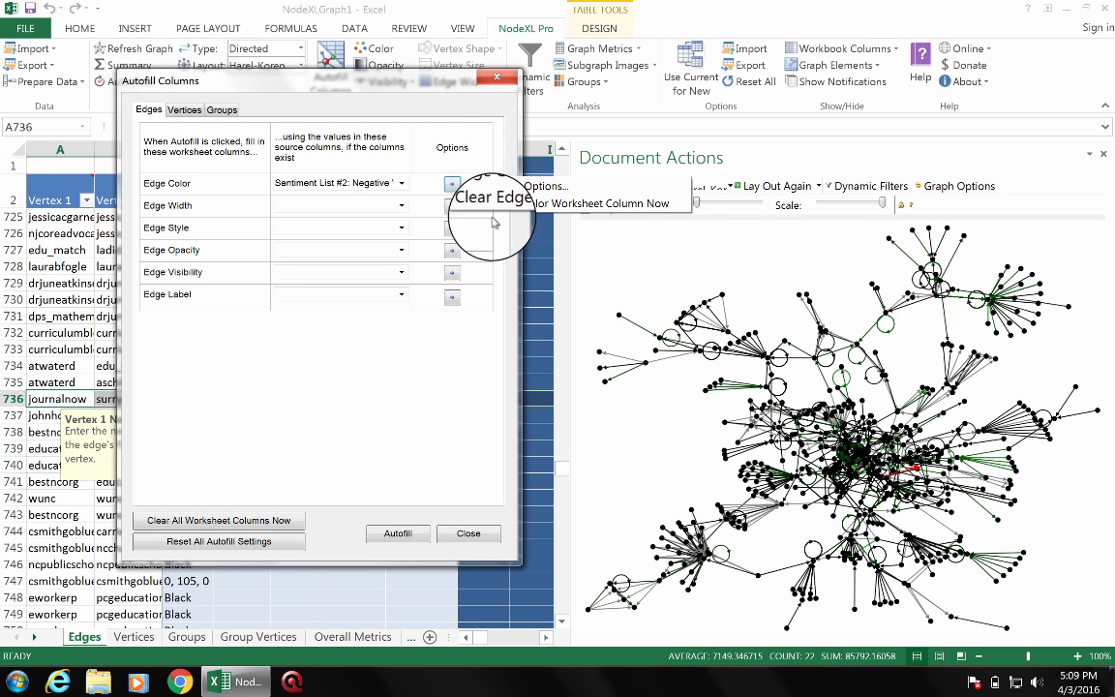
pyautogui.click(511, 186)
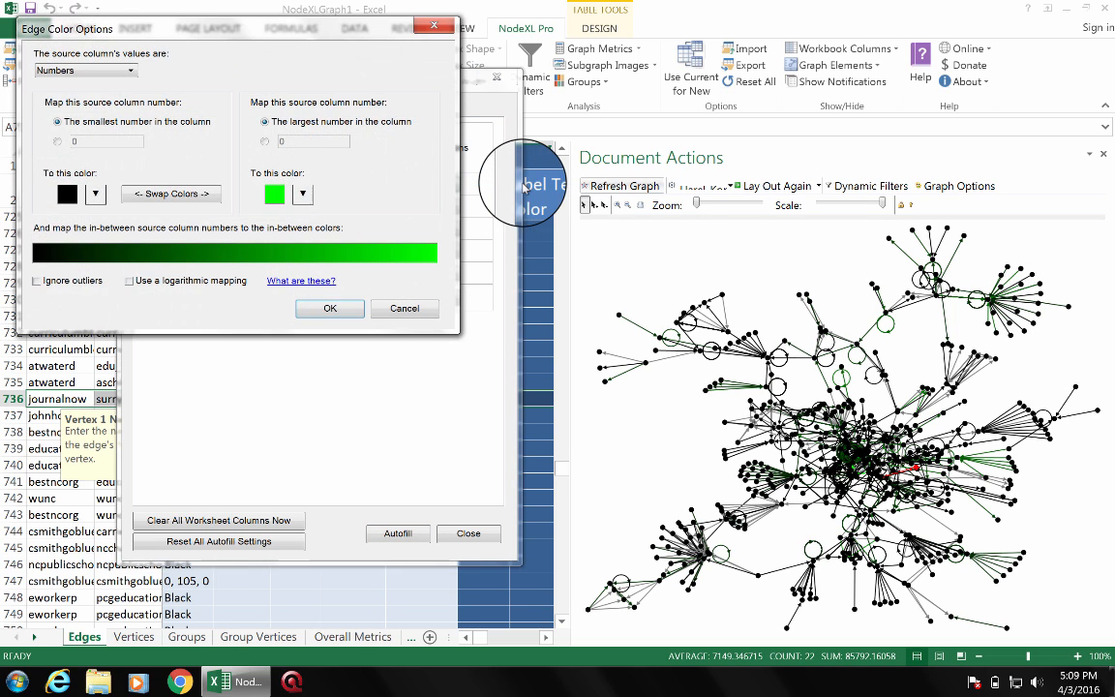
pyautogui.click(304, 194)
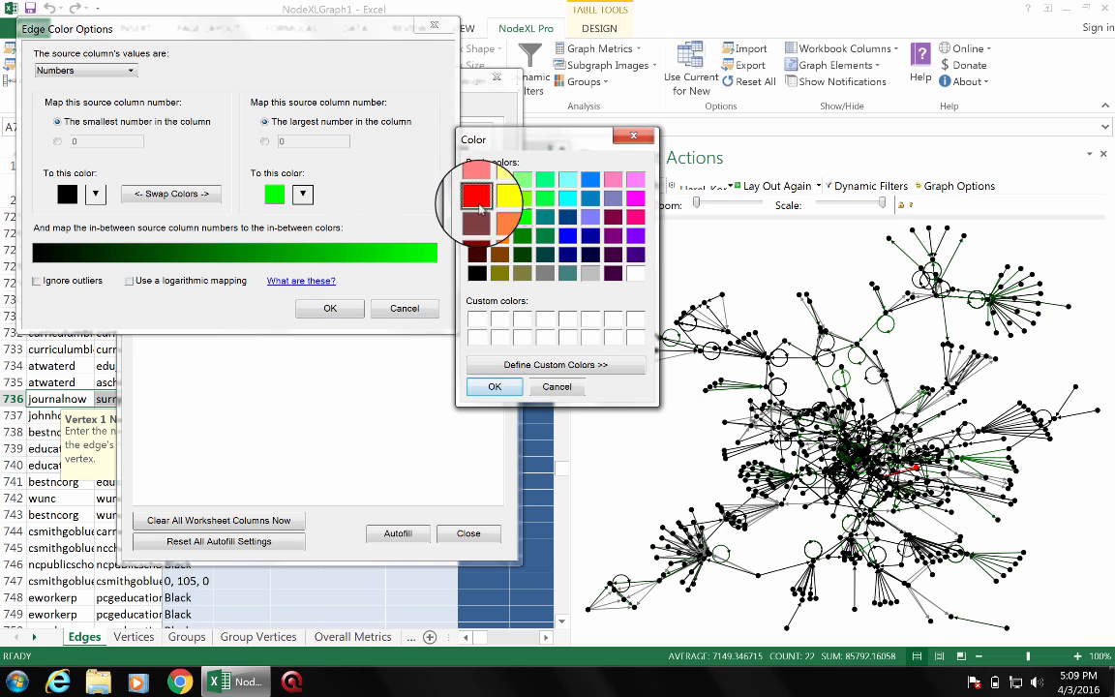
pyautogui.click(494, 386)
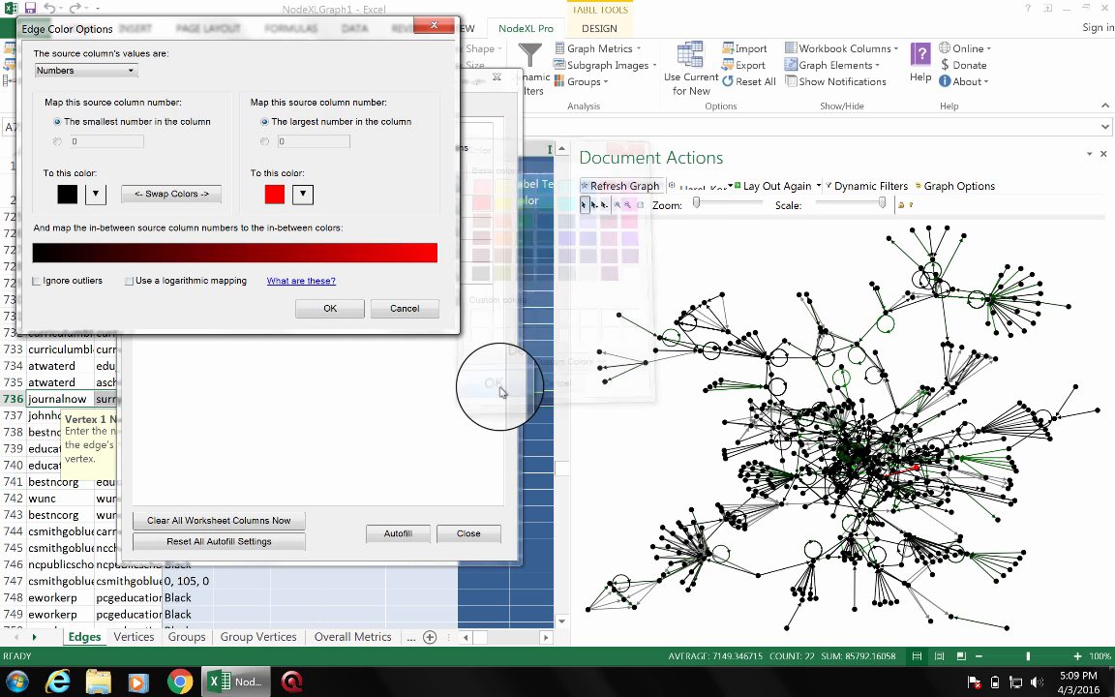
pyautogui.click(339, 315)
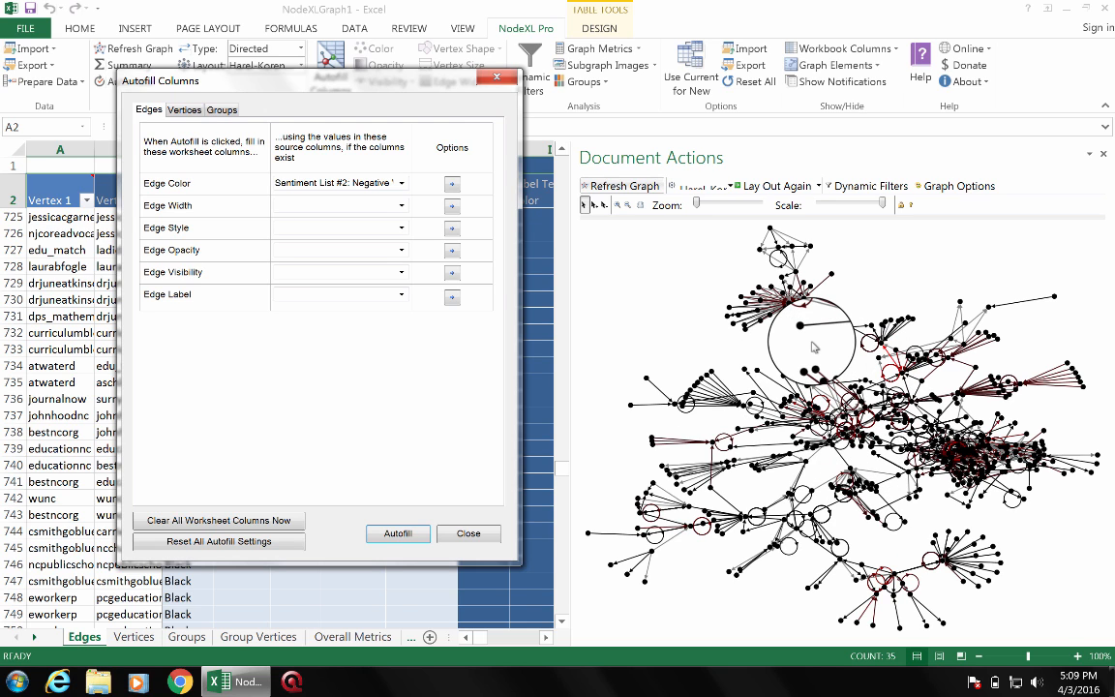
# Dismiss the graph's context options and close the Autofill Columns dialog.
pyautogui.rightClick(802, 329)
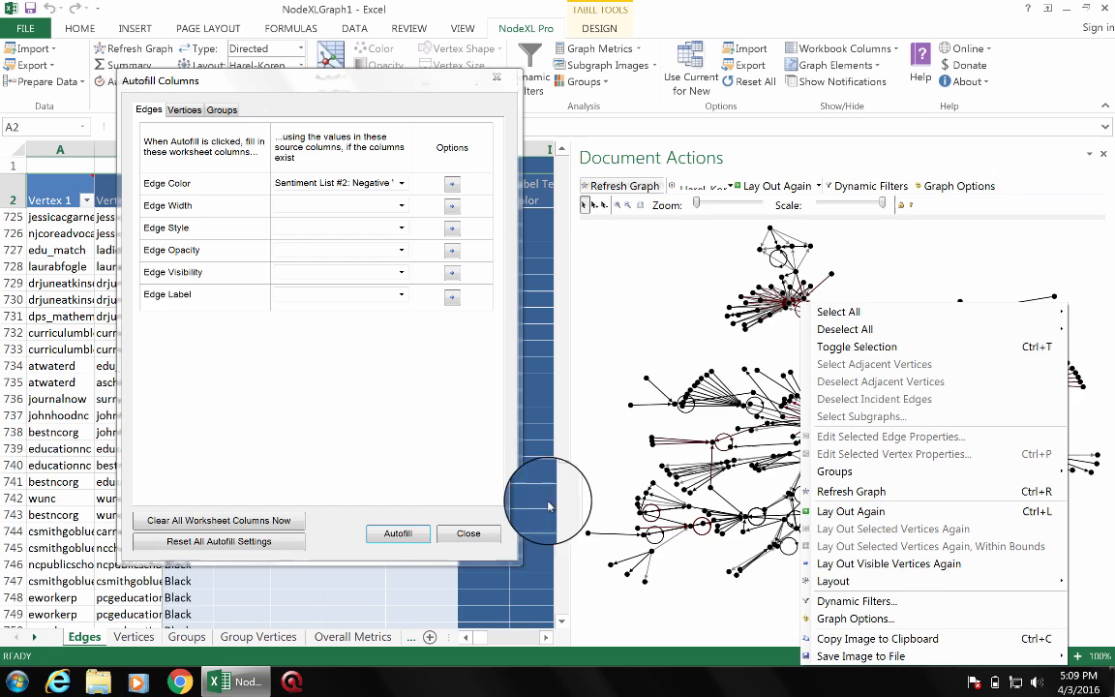
pyautogui.click(468, 533)
pyautogui.click(469, 533)
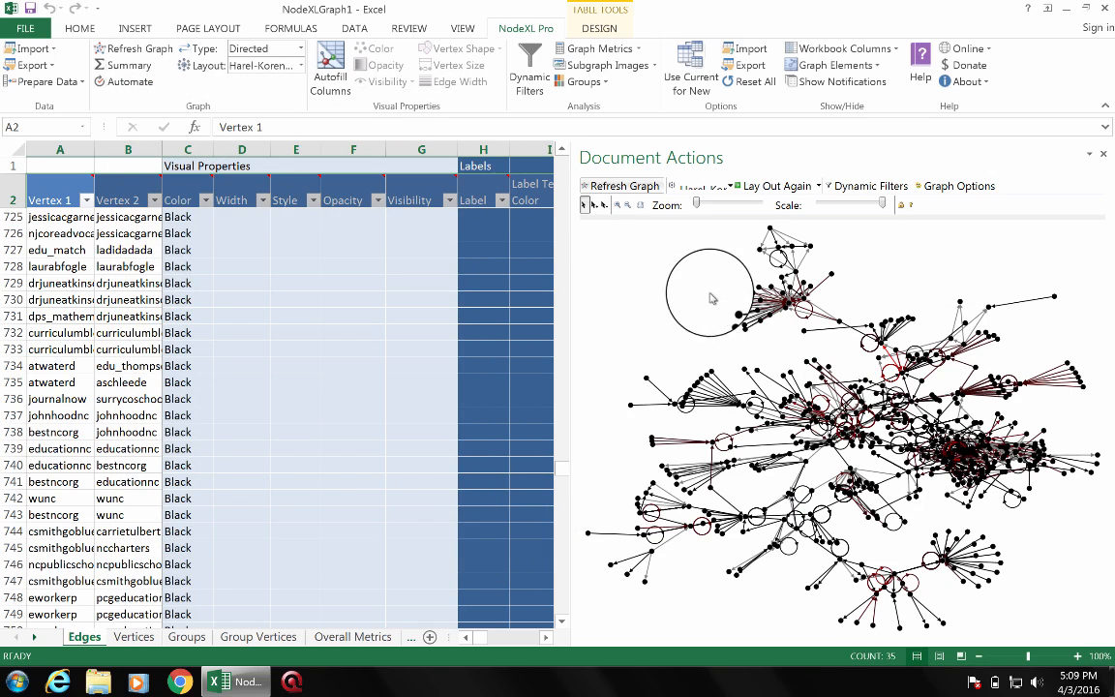
# Select the hub vertex of the dark red fan in the graph's uppermost large cluster to inspect its connections, and clear the selection.
pyautogui.scroll(1, 709, 280)
pyautogui.scroll(5, 787, 327)
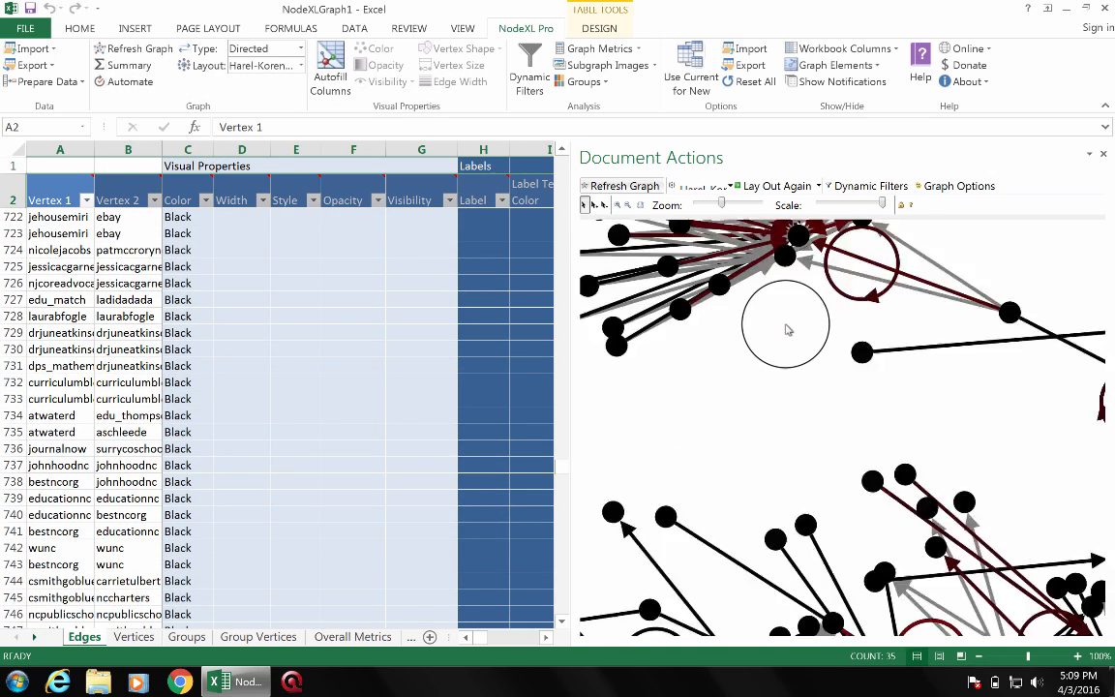
pyautogui.scroll(-3, 786, 329)
pyautogui.scroll(5, 787, 329)
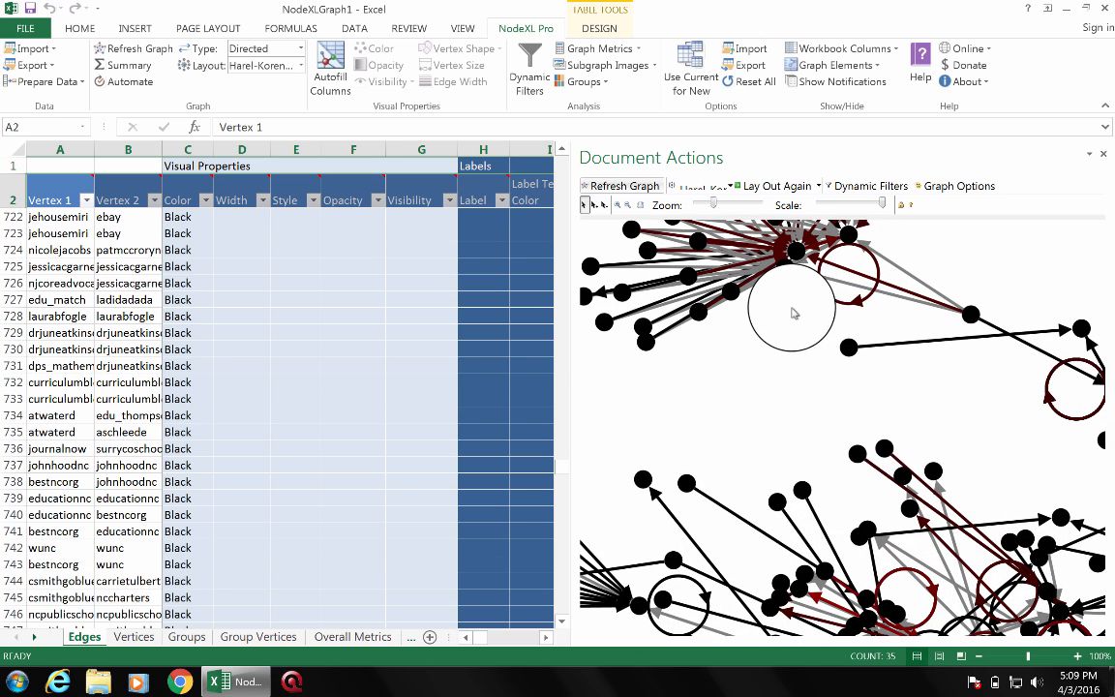
pyautogui.moveTo(792, 308); pyautogui.dragTo(789, 374)
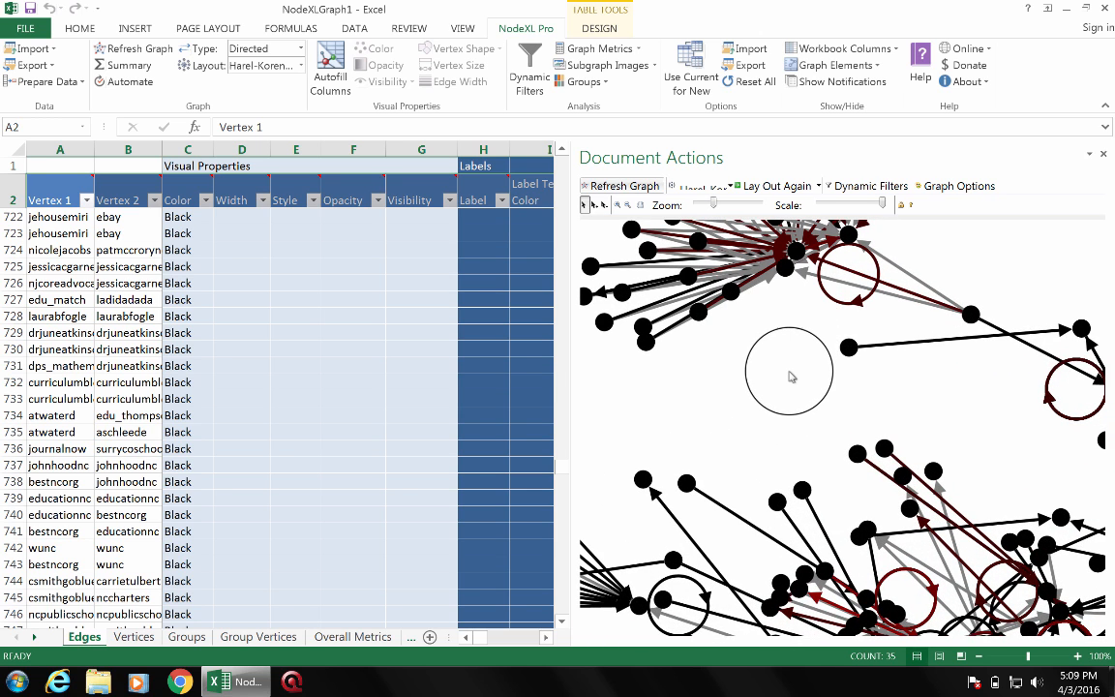
pyautogui.click(795, 253)
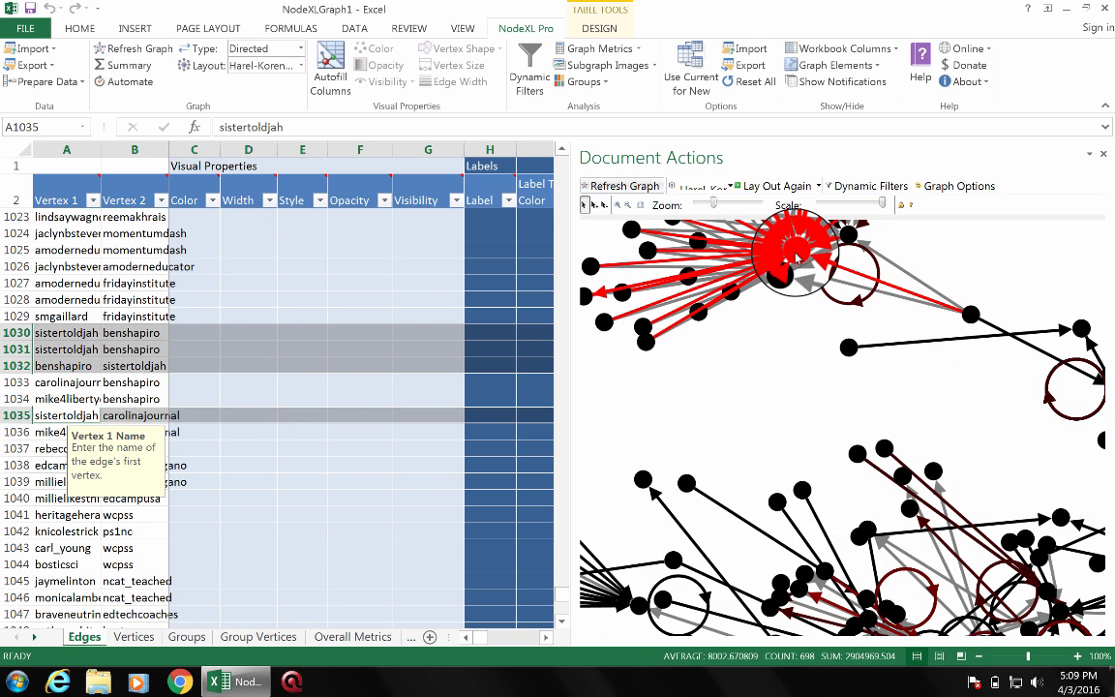
pyautogui.click(729, 393)
# Examine the graph's clusters for the red edges that mark tweets with a high negative word percentage.
pyautogui.scroll(-5, 730, 394)
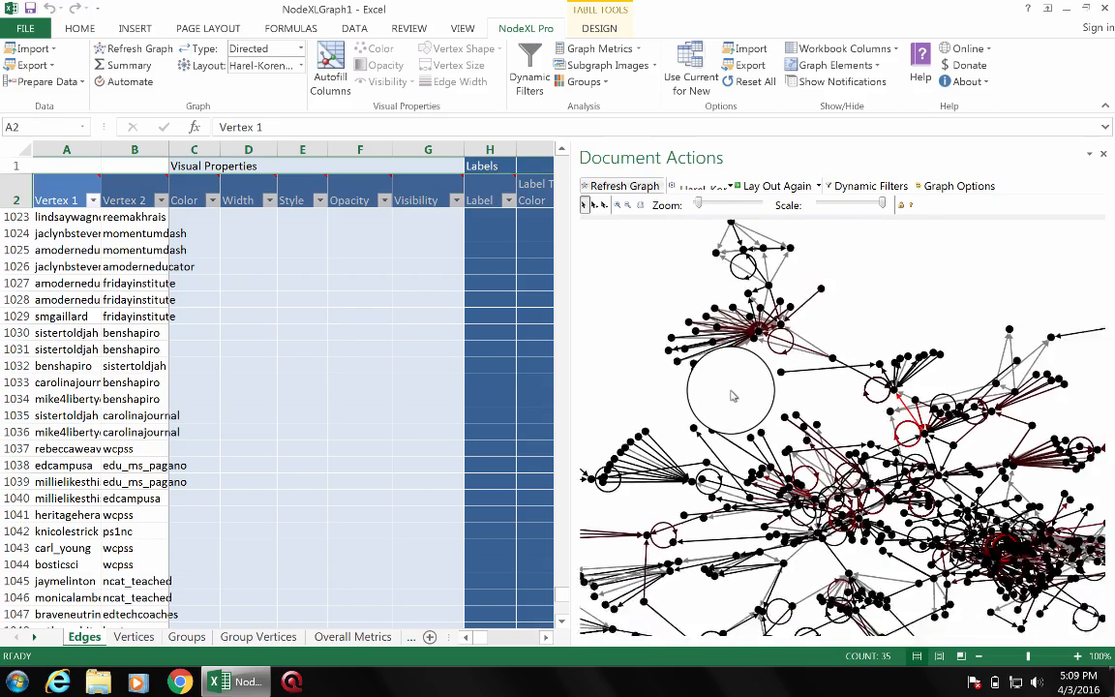
pyautogui.scroll(-4, 733, 396)
pyautogui.scroll(4, 732, 395)
pyautogui.scroll(-2, 732, 395)
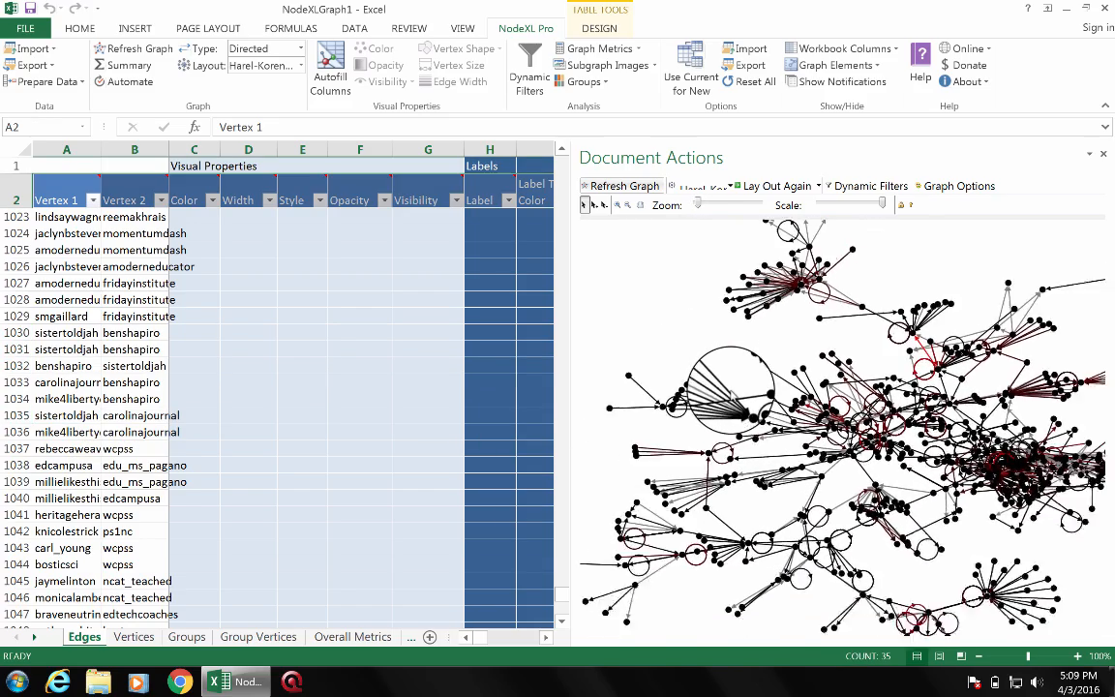
pyautogui.scroll(-2, 733, 395)
pyautogui.scroll(5, 732, 394)
pyautogui.scroll(-2, 732, 395)
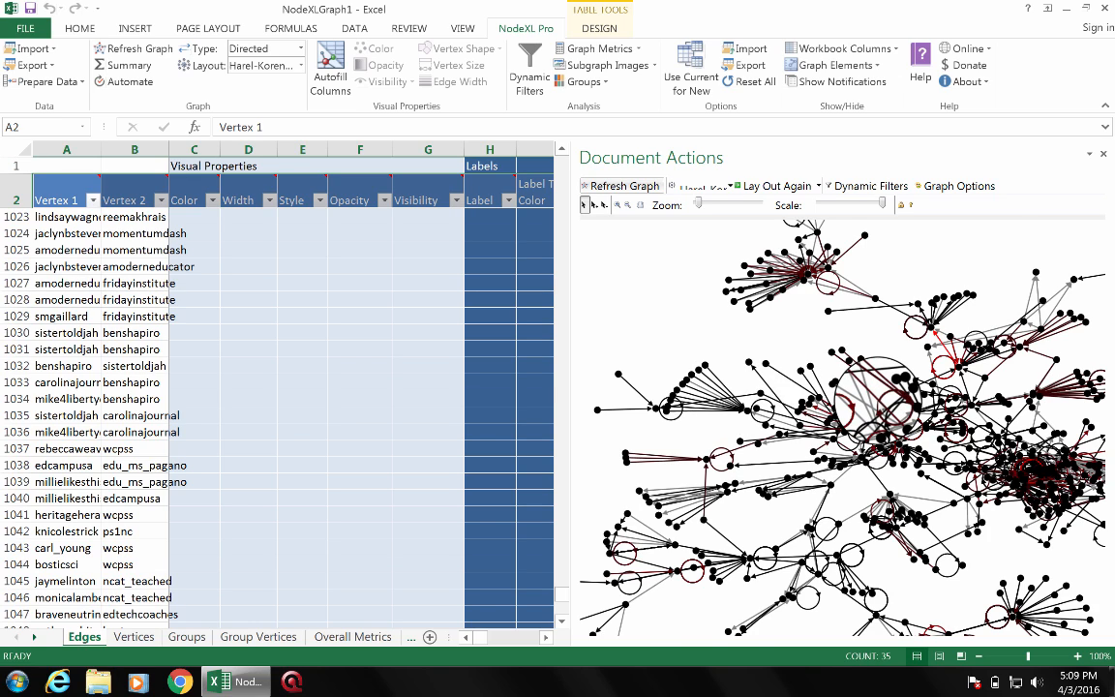
pyautogui.scroll(2, 871, 397)
pyautogui.scroll(-4, 860, 397)
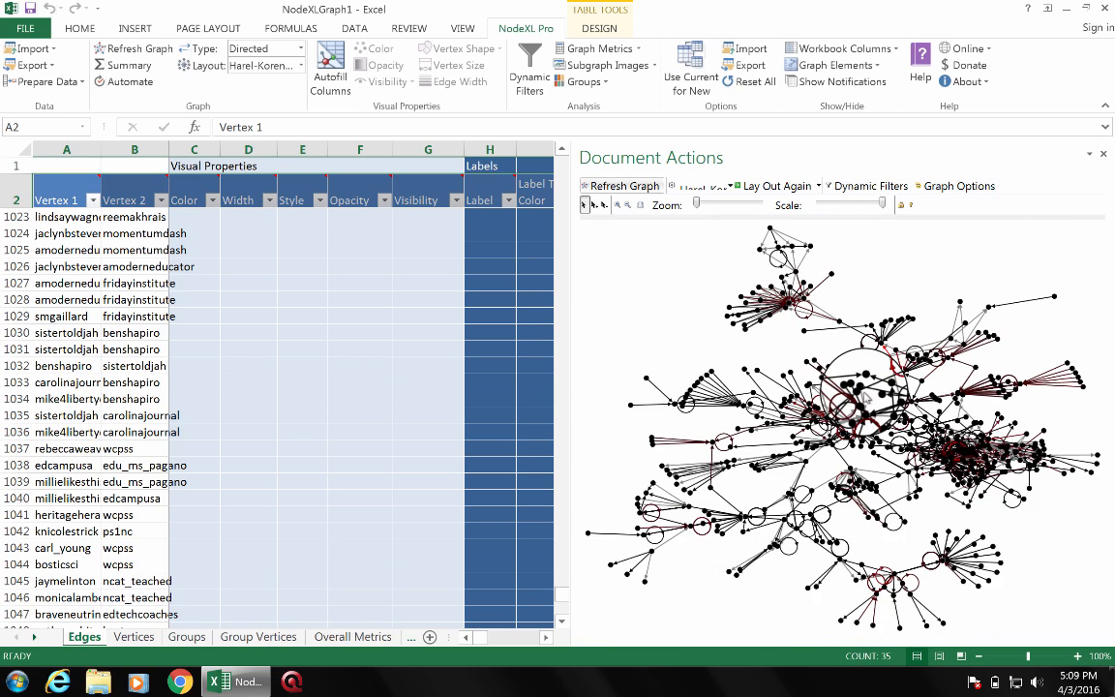
pyautogui.scroll(2, 864, 396)
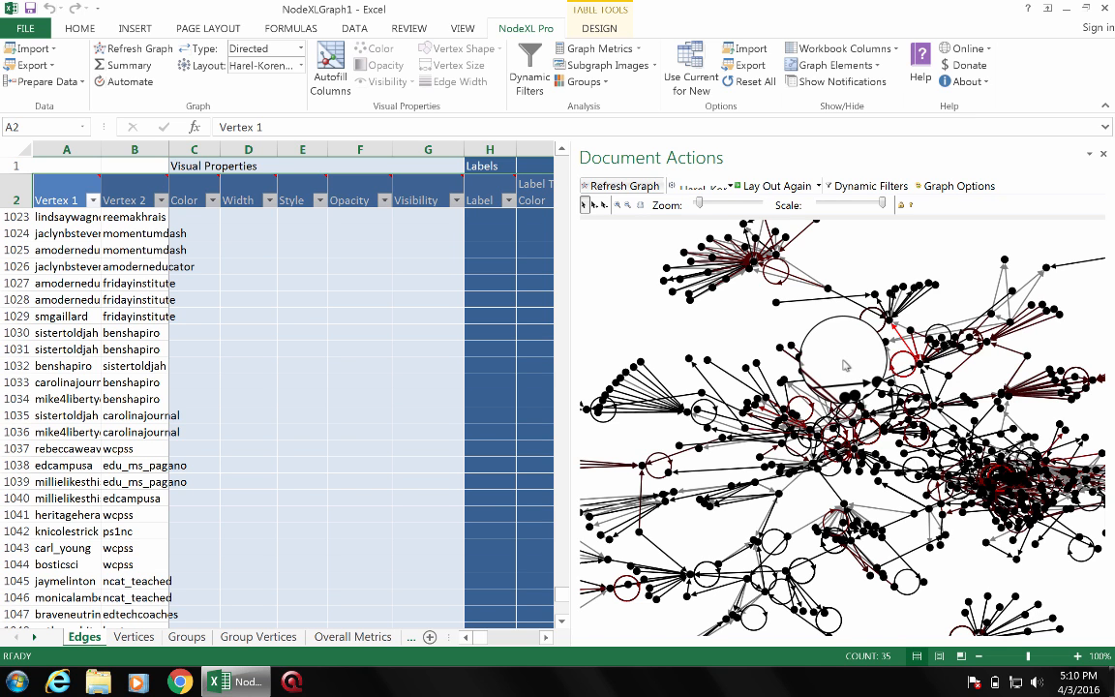
pyautogui.scroll(-3, 843, 366)
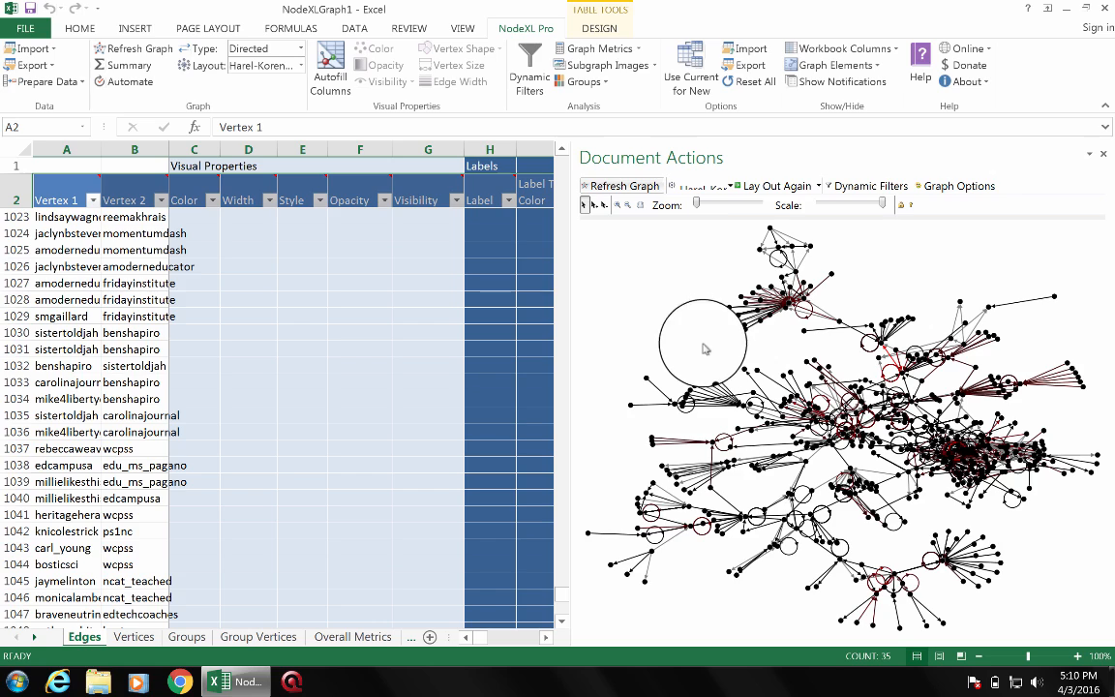
pyautogui.hotkey('ctrl', 'Left')
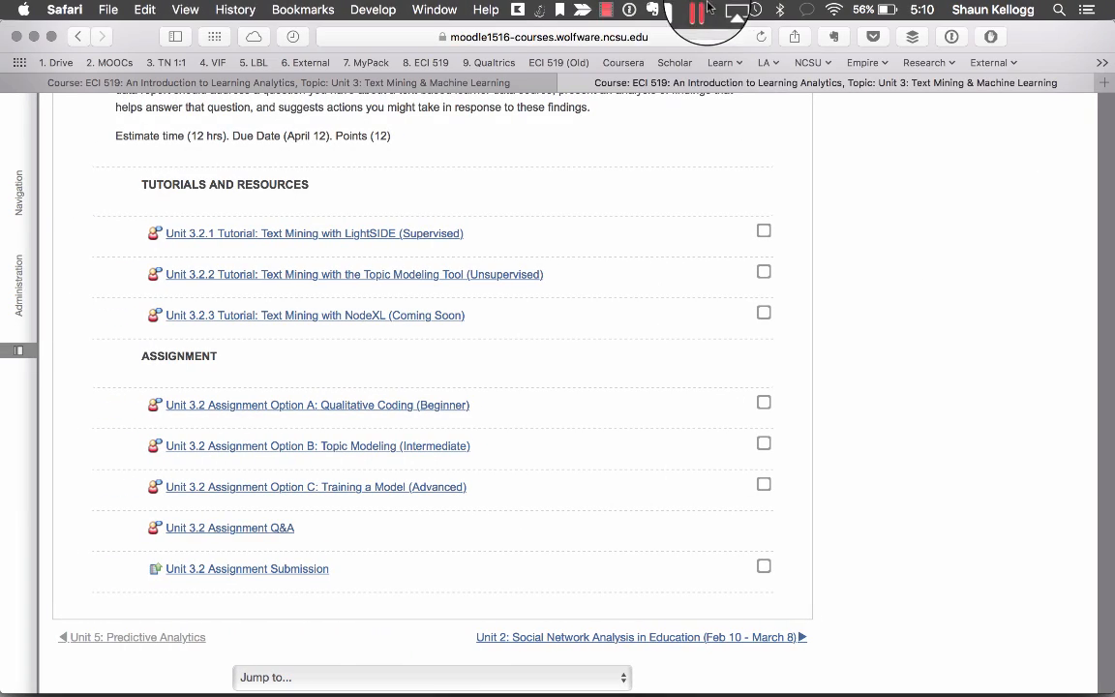
pyautogui.click(611, 12)
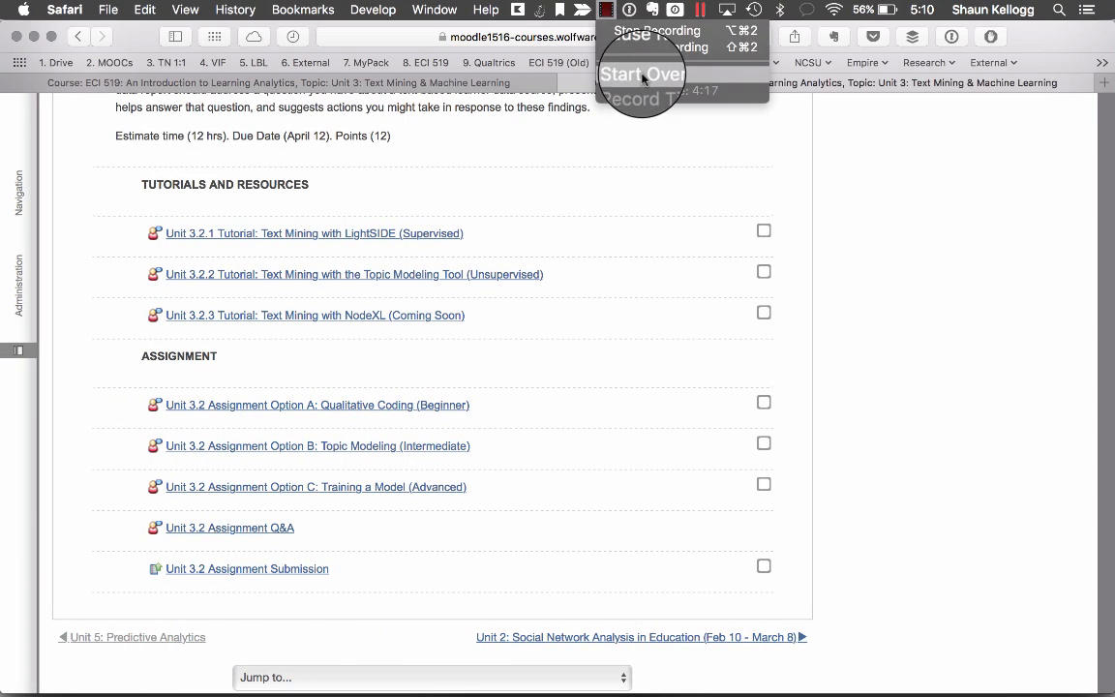